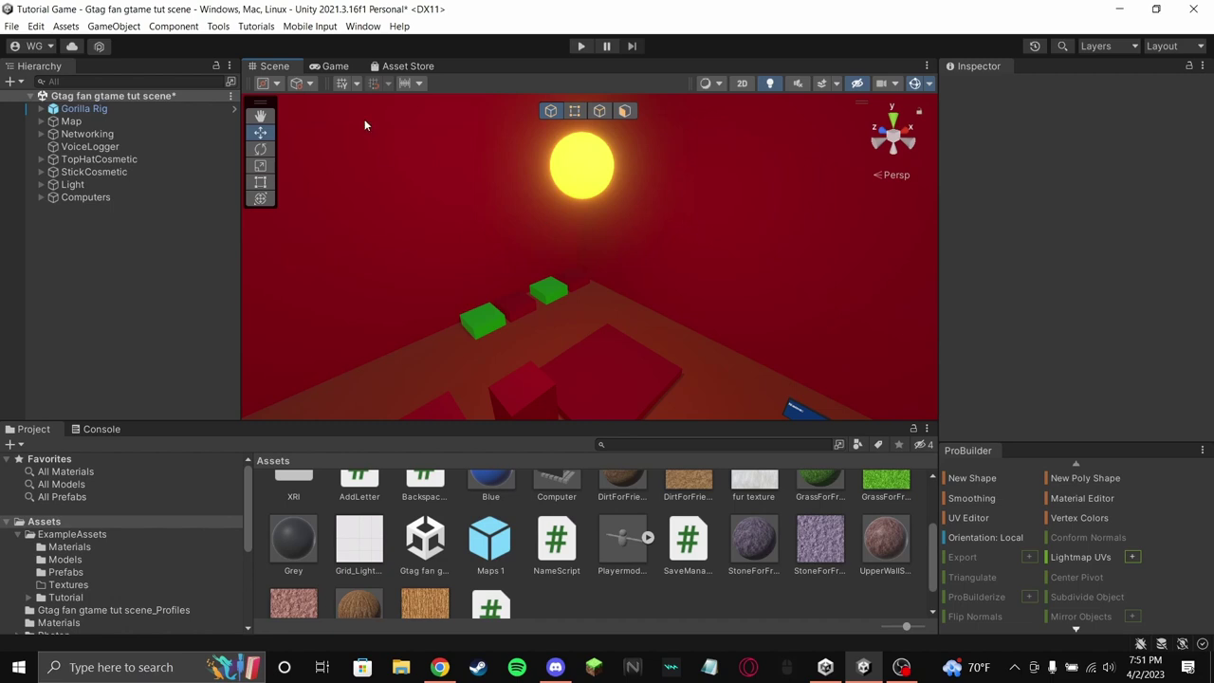
- Open the Package Manager and show the Unity Registry packages
right_drag(364, 119, 531, 133)
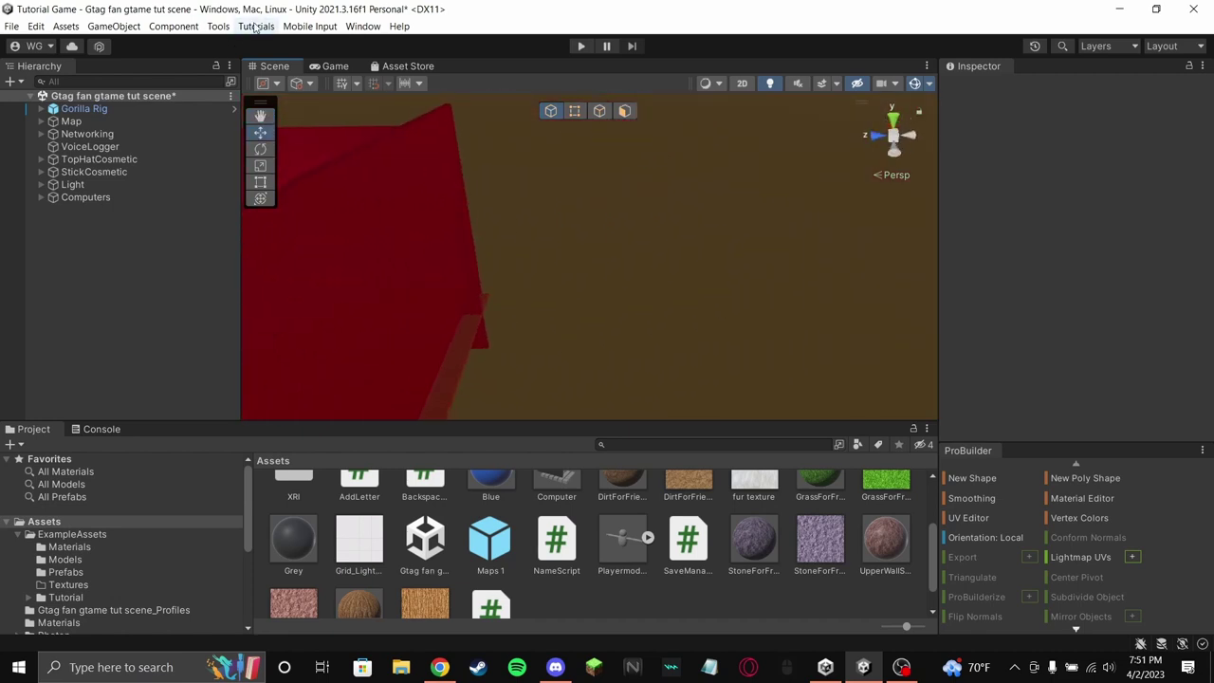
click(362, 26)
click(452, 217)
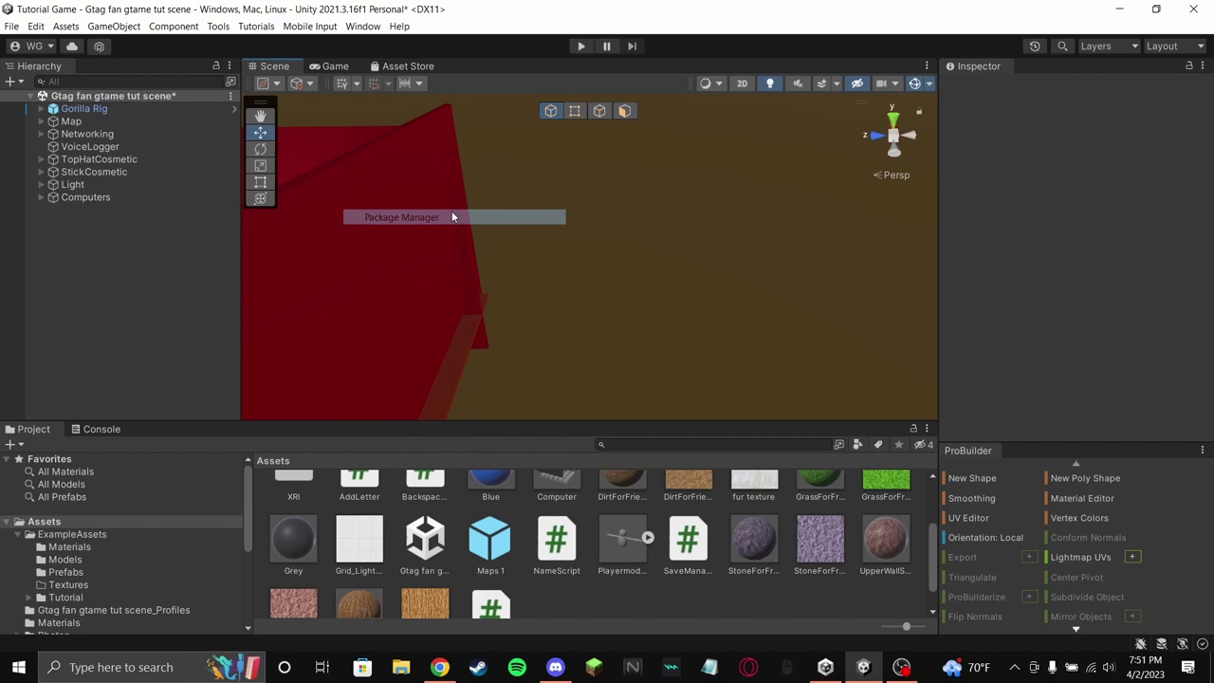
click(154, 43)
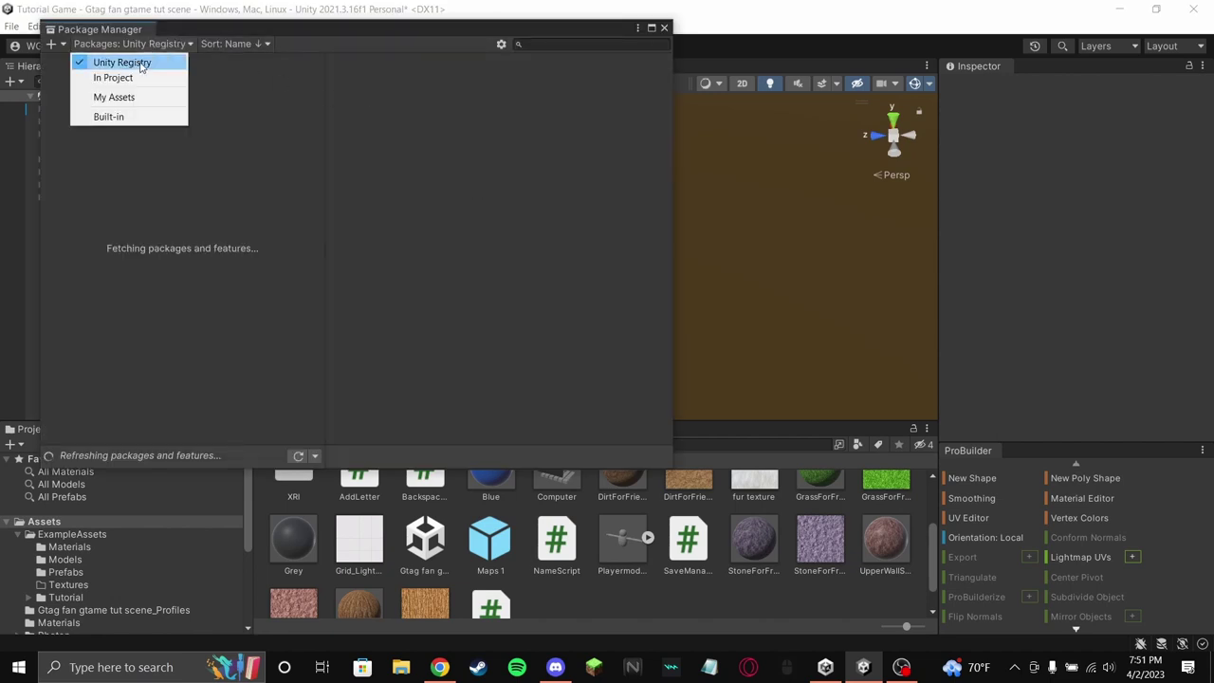
click(109, 62)
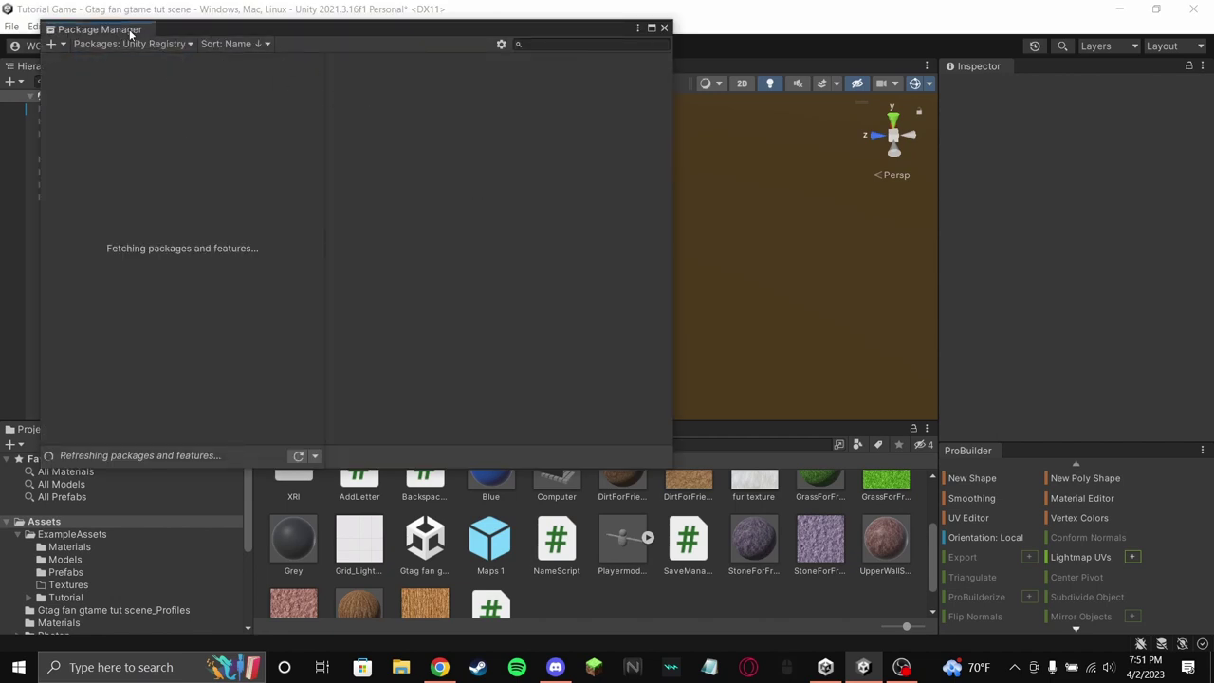
- Search the registry packages for "prob" to look up ProBuilder, and close the Package Manager
click(35, 46)
click(754, 43)
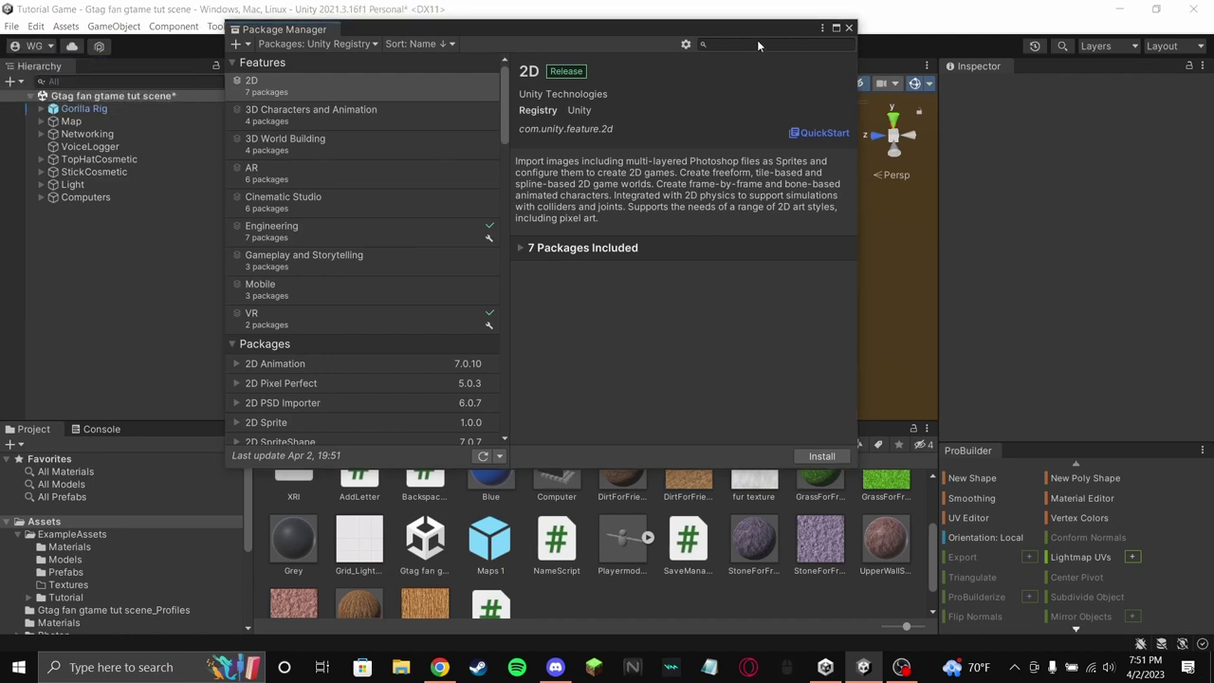
click(746, 45)
text(pro)
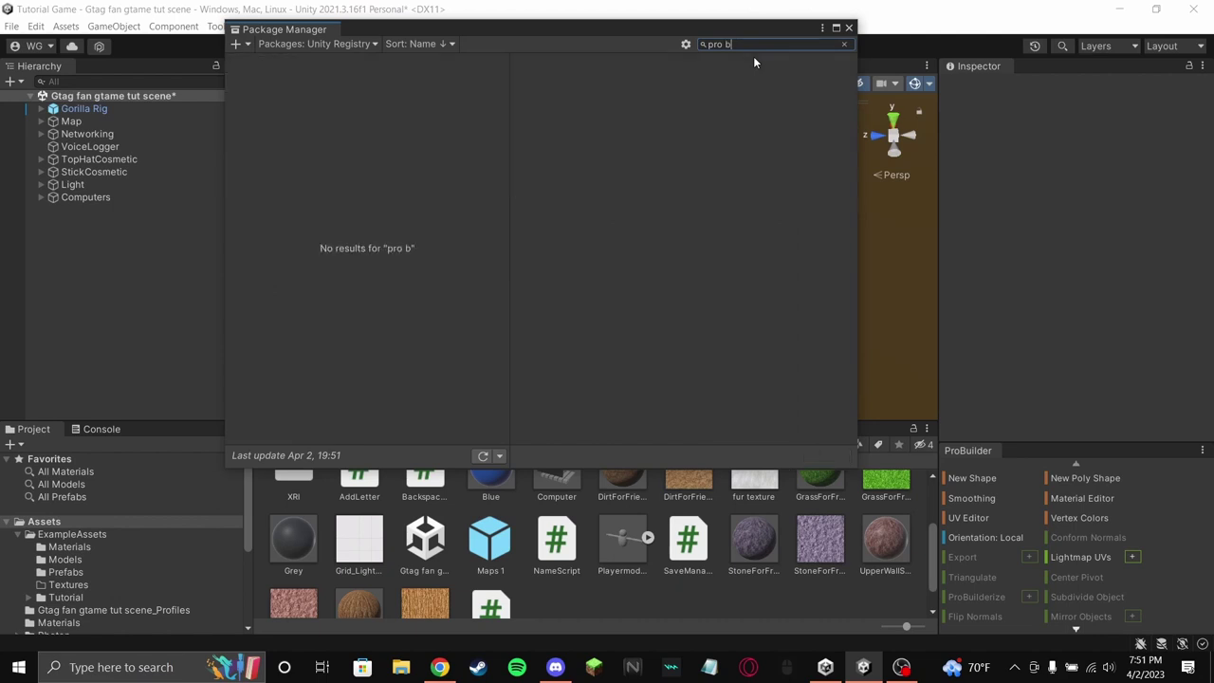
text( b)
key(BackSpace)
key(BackSpace)
text(b)
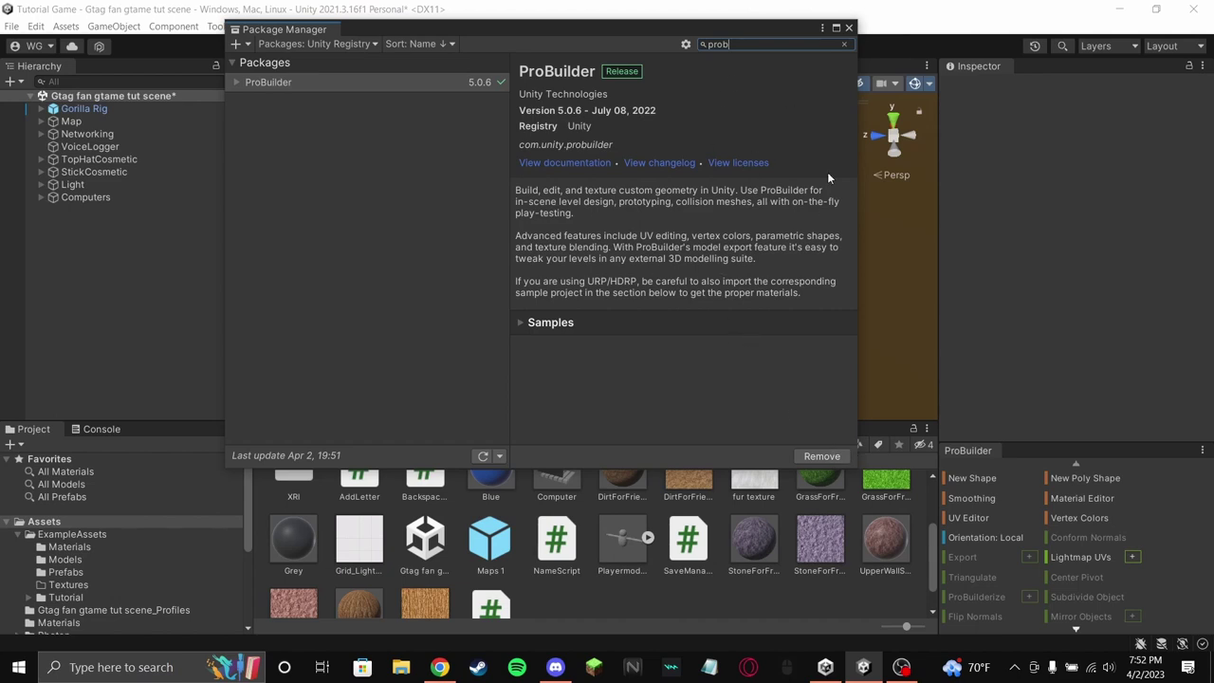
click(850, 29)
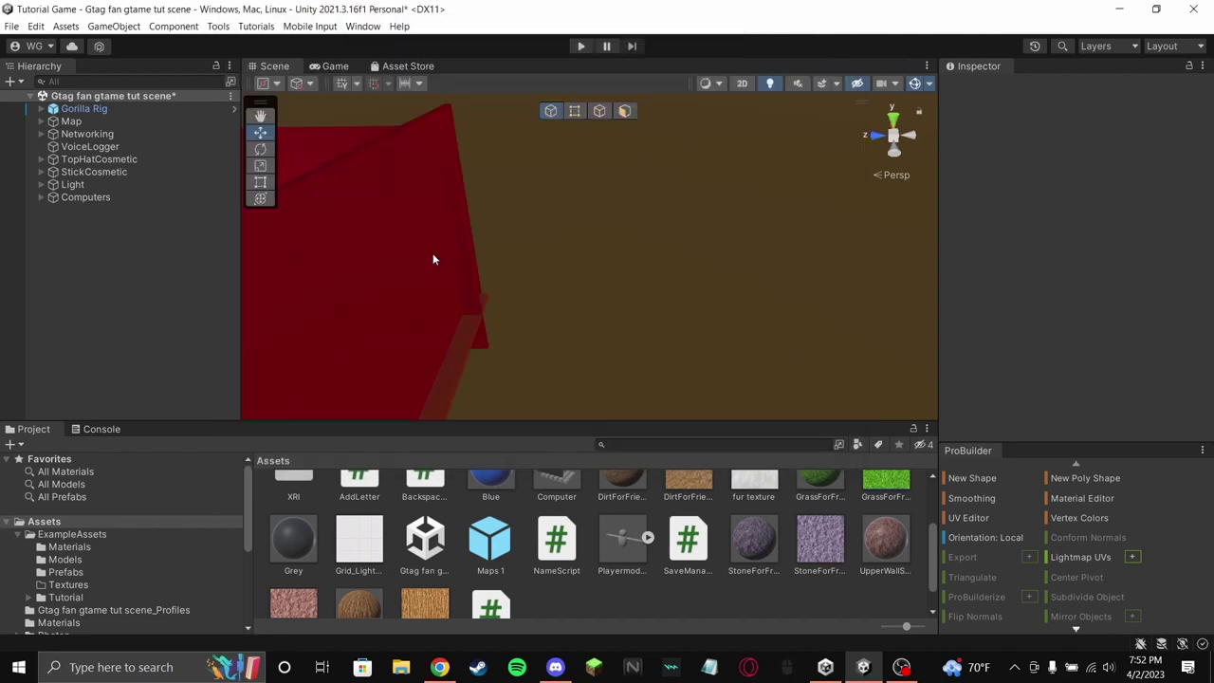
- Undock the ProBuilder window over the scene and dock it back beneath the Inspector
click(217, 26)
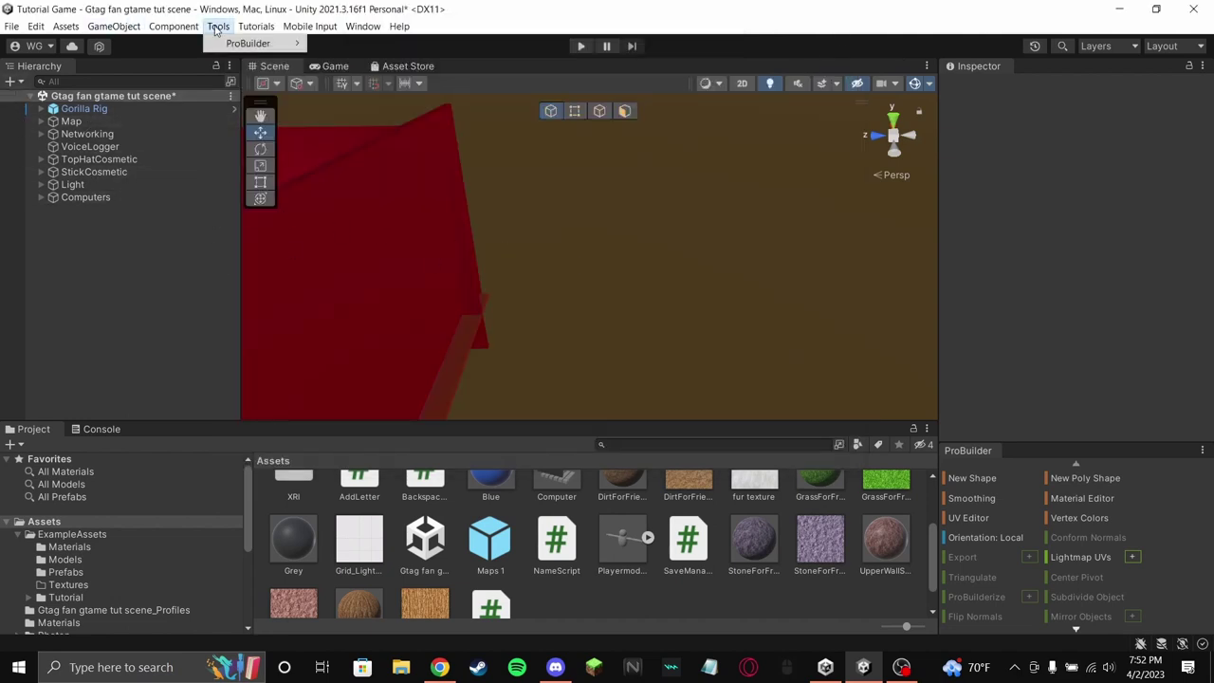
mouse_move(251, 45)
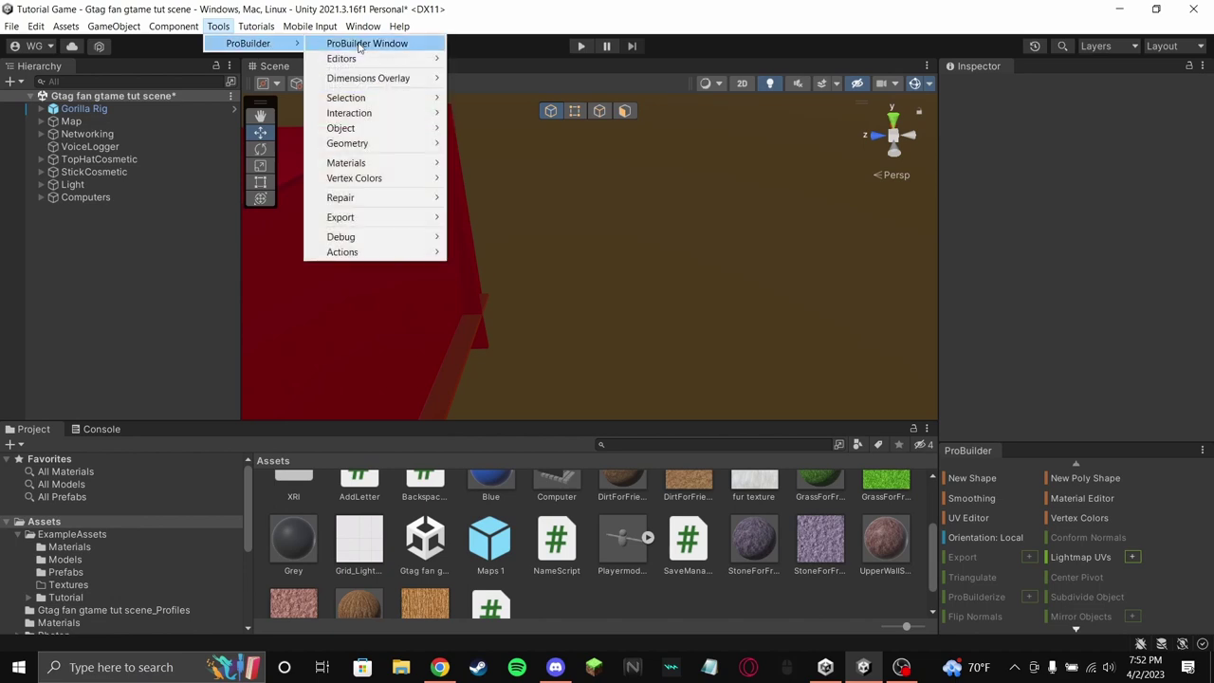
click(1015, 452)
drag(997, 460, 566, 156)
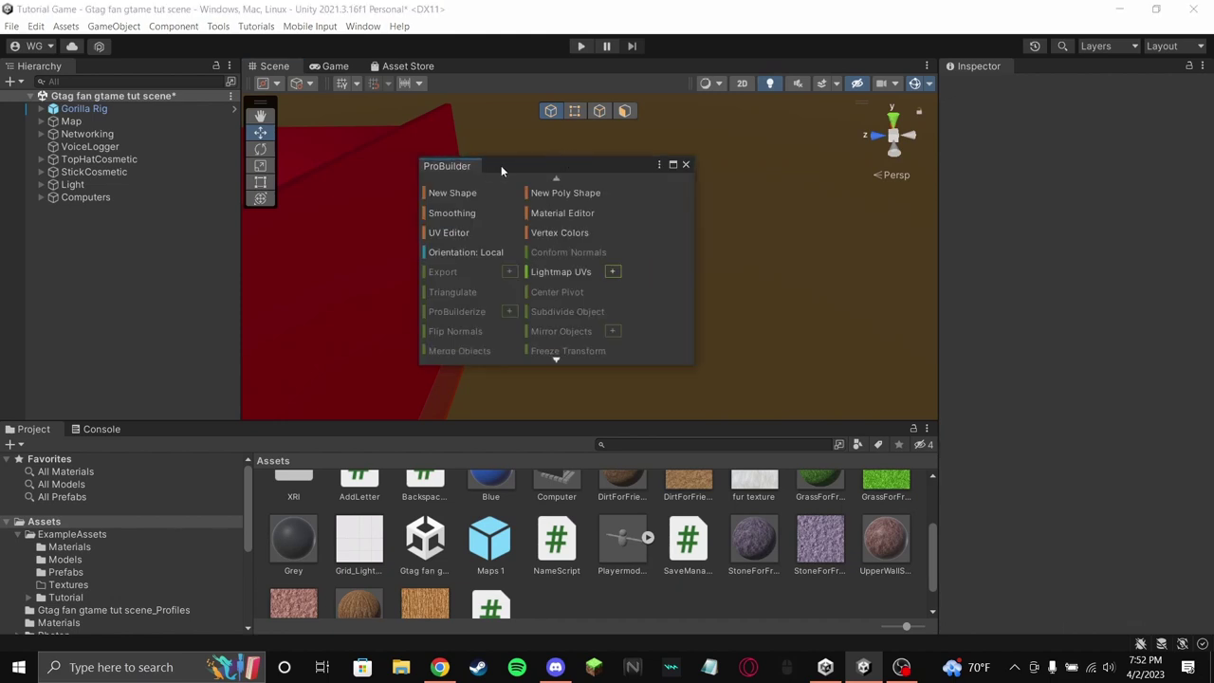
drag(500, 166, 982, 518)
drag(975, 470, 1028, 505)
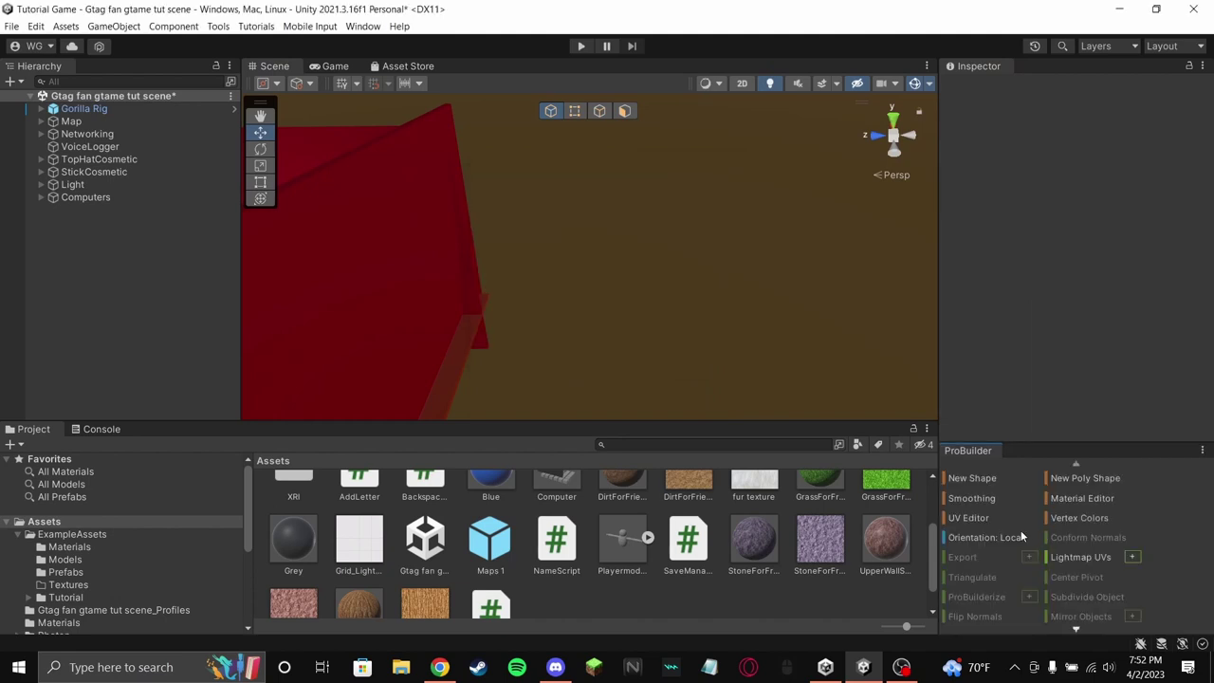
click(396, 226)
scroll(1038, 379, down, 5)
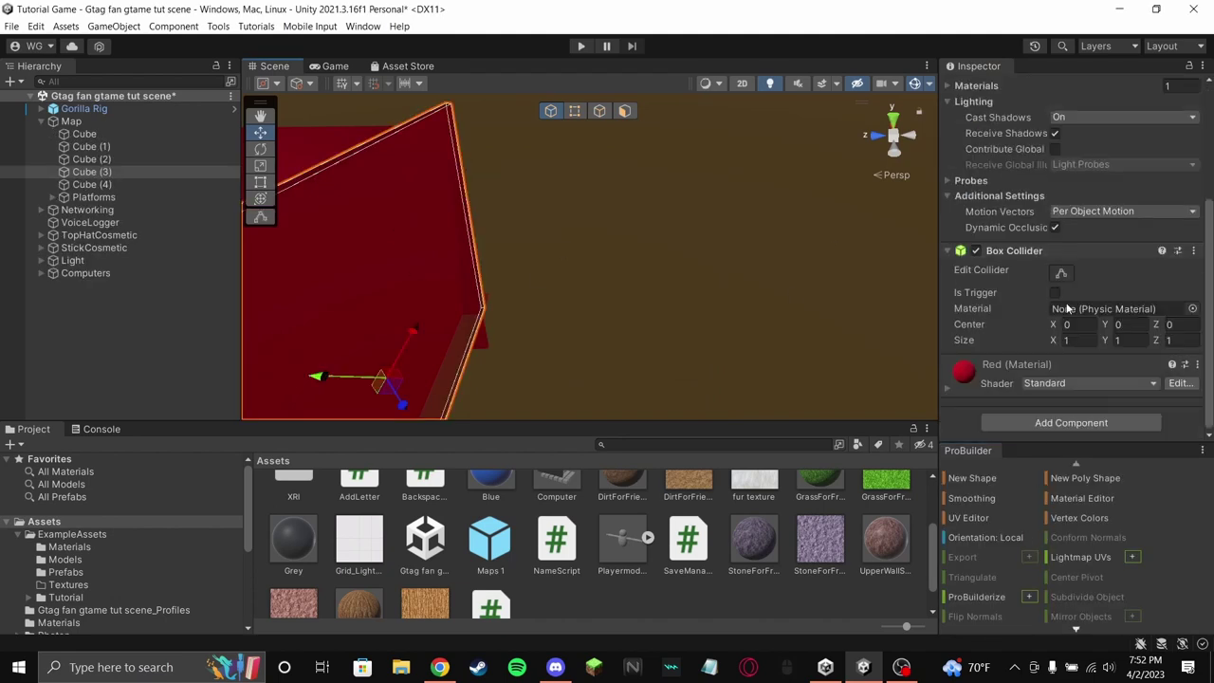
scroll(1131, 286, up, 5)
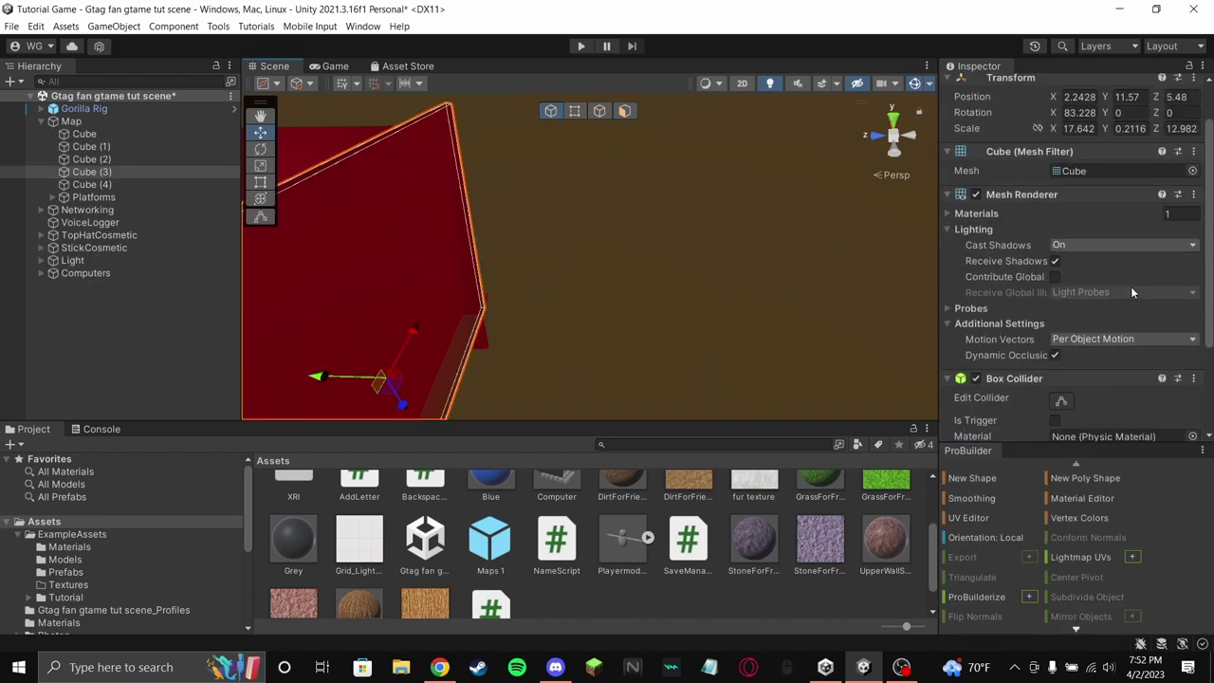
click(711, 396)
scroll(1024, 537, down, 2)
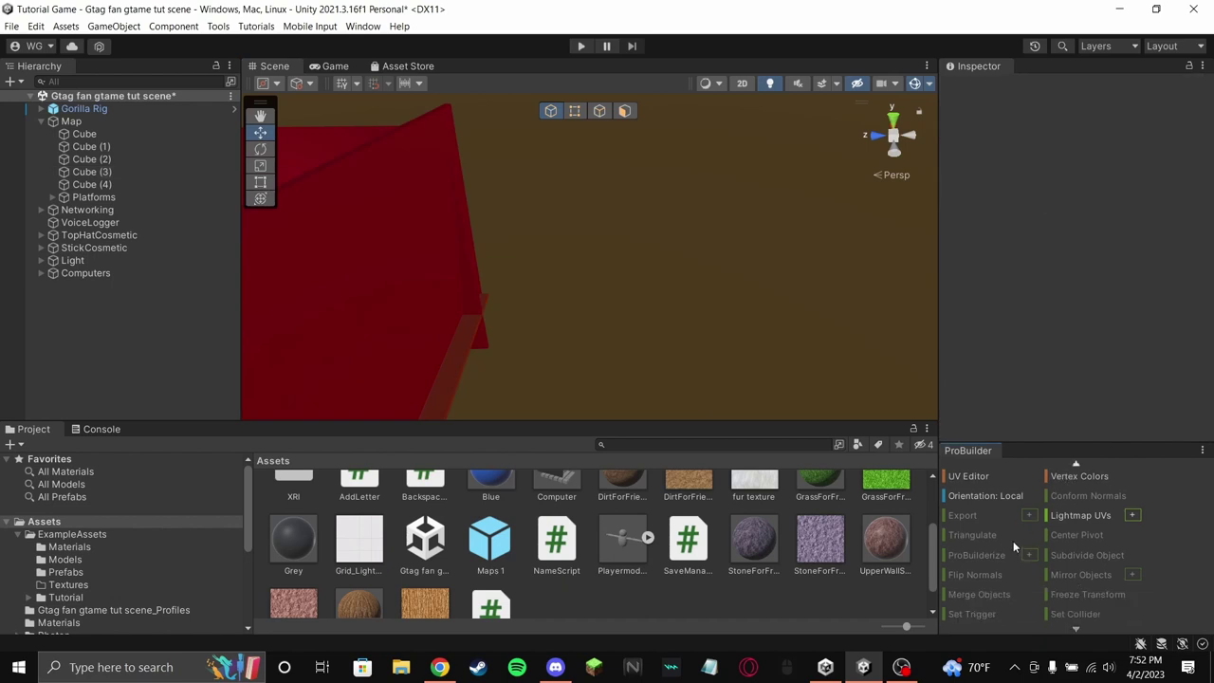
scroll(1006, 531, up, 2)
- Switch the ProBuilder window to icon mode and back to text mode
right_click(973, 455)
click(1022, 485)
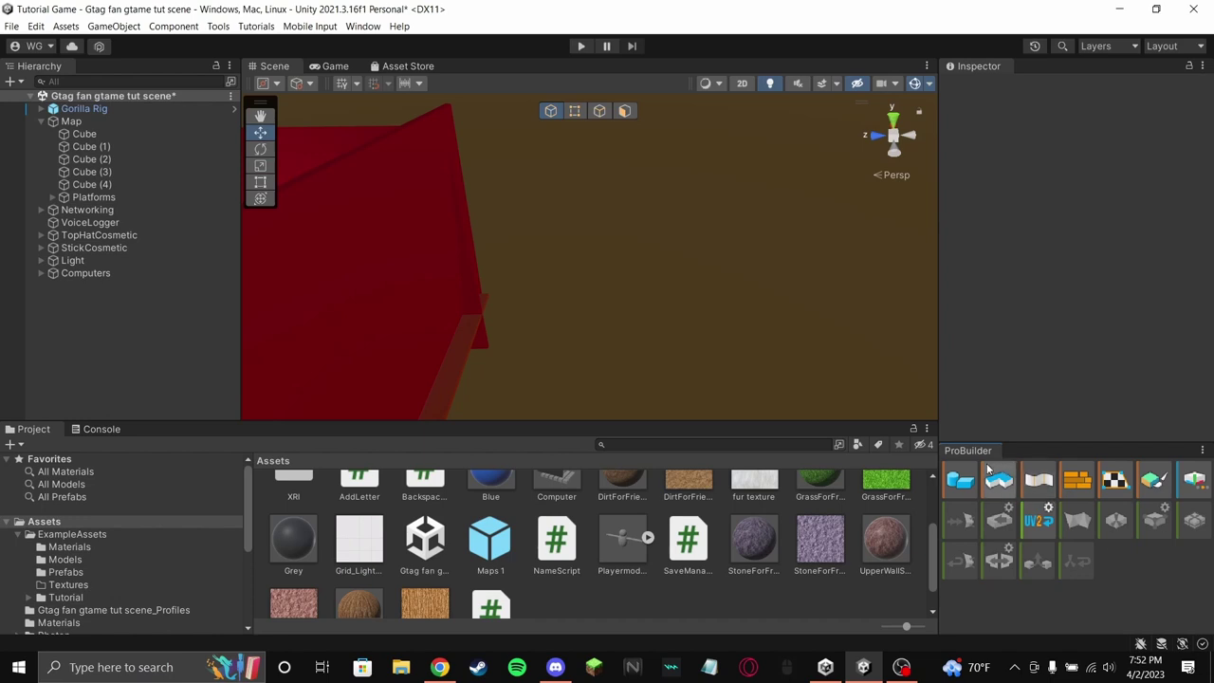
right_click(966, 449)
click(986, 492)
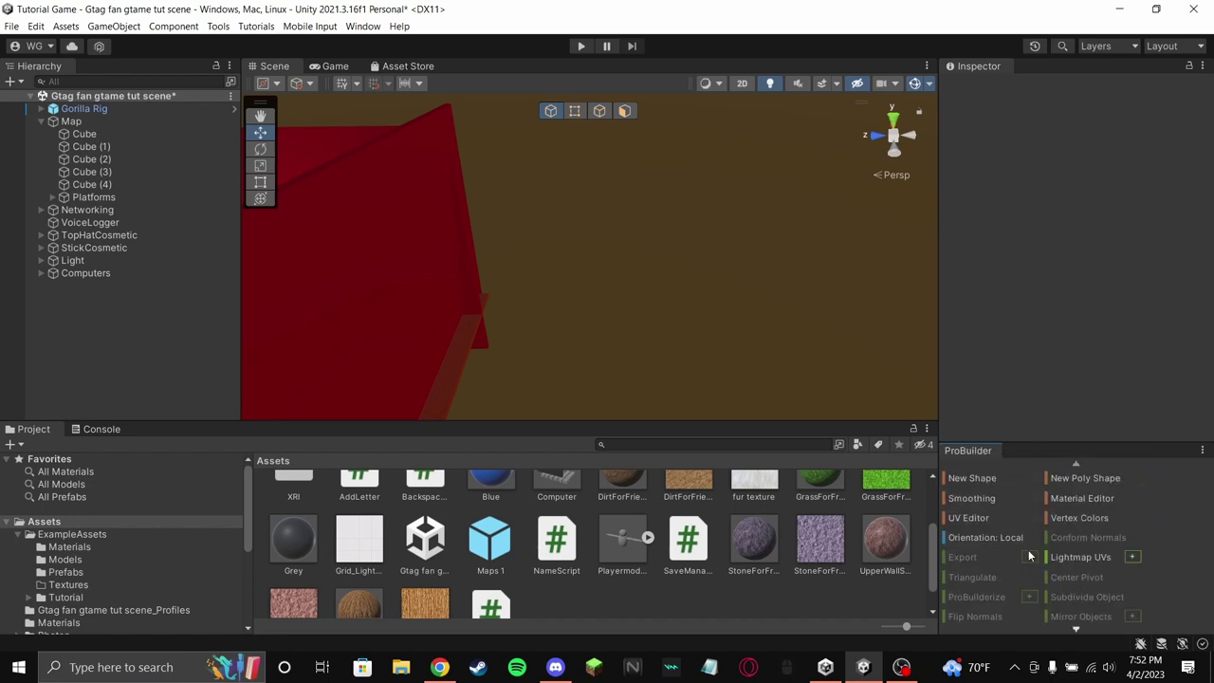
- Add a ProBuilder Plane to the scene and frame it beside the red map
mouse_move(346, 317)
right_down()
mouse_move(428, 304)
mouse_move(306, 315)
mouse_move(368, 311)
right_up()
right_click(57, 347)
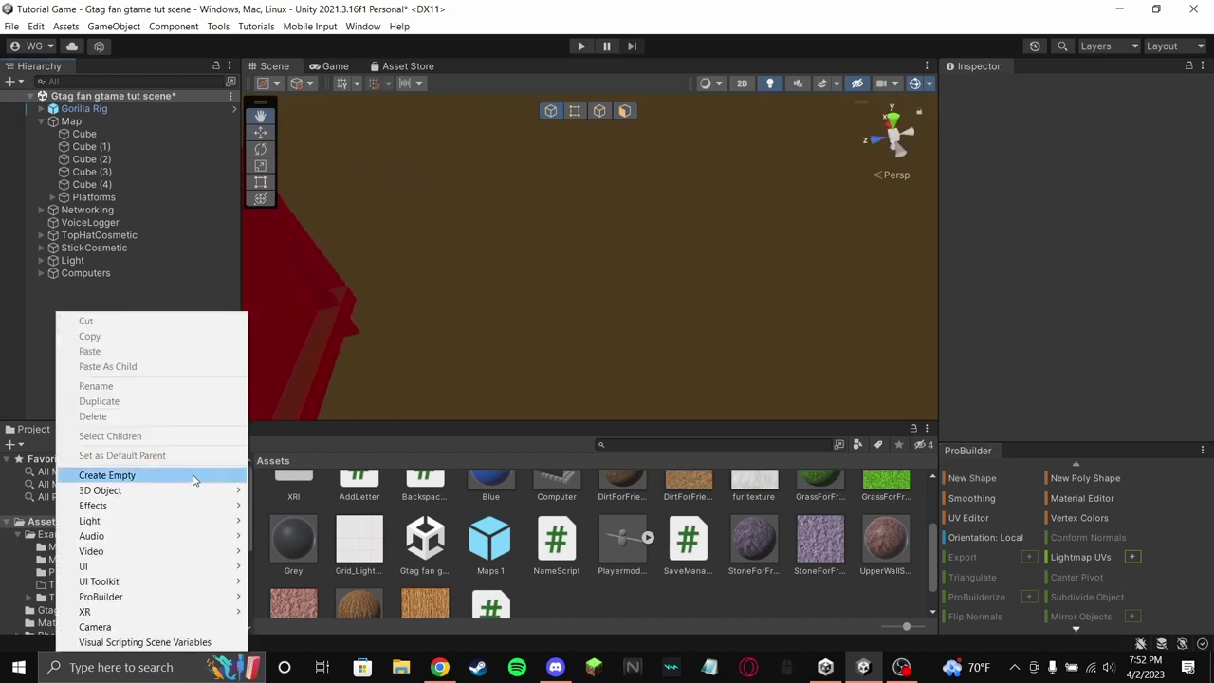
mouse_move(159, 596)
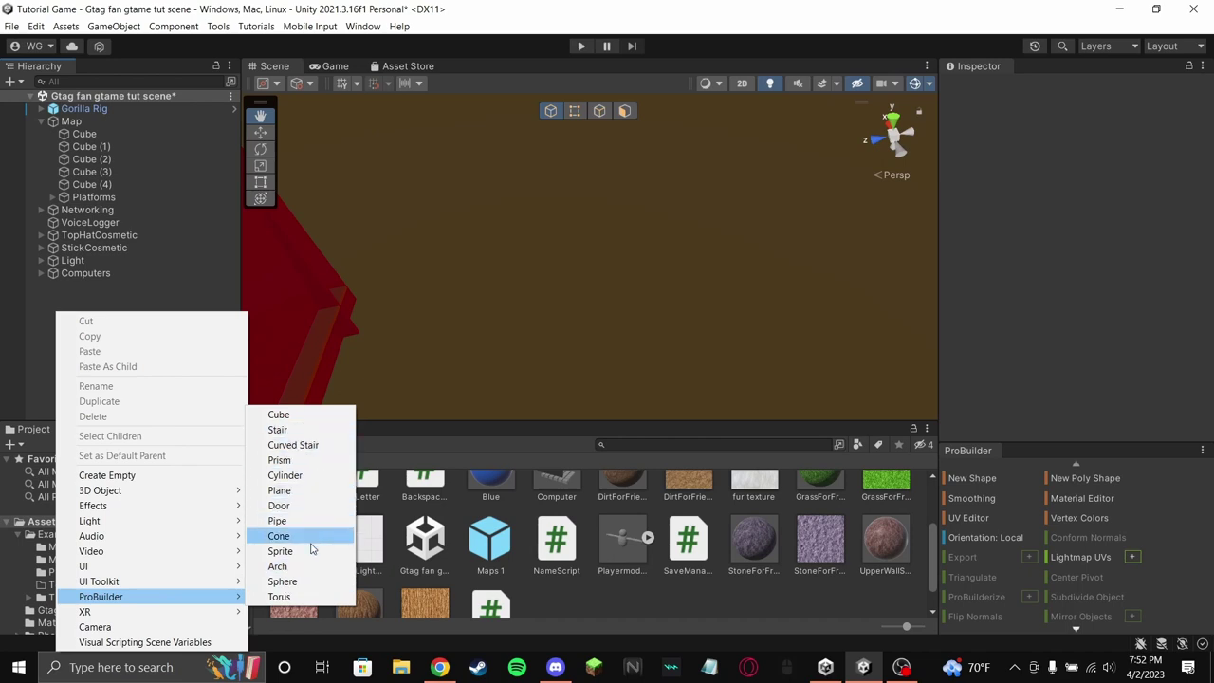
click(315, 495)
right_drag(691, 334, 650, 259)
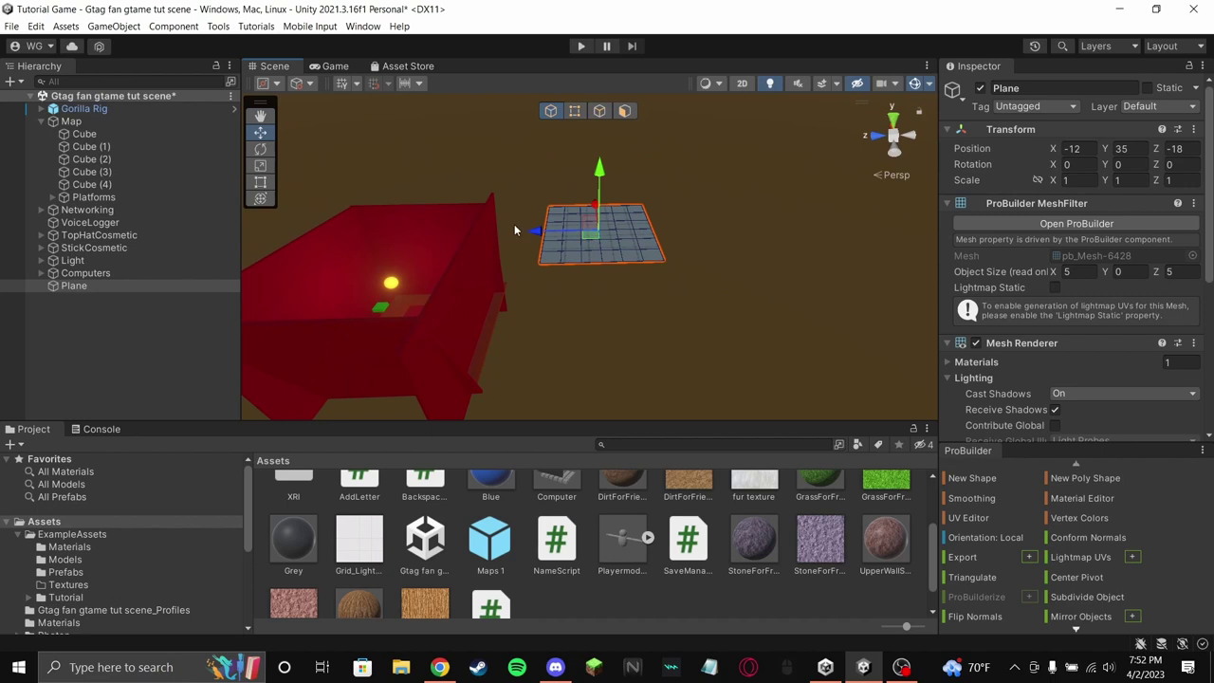
key(f)
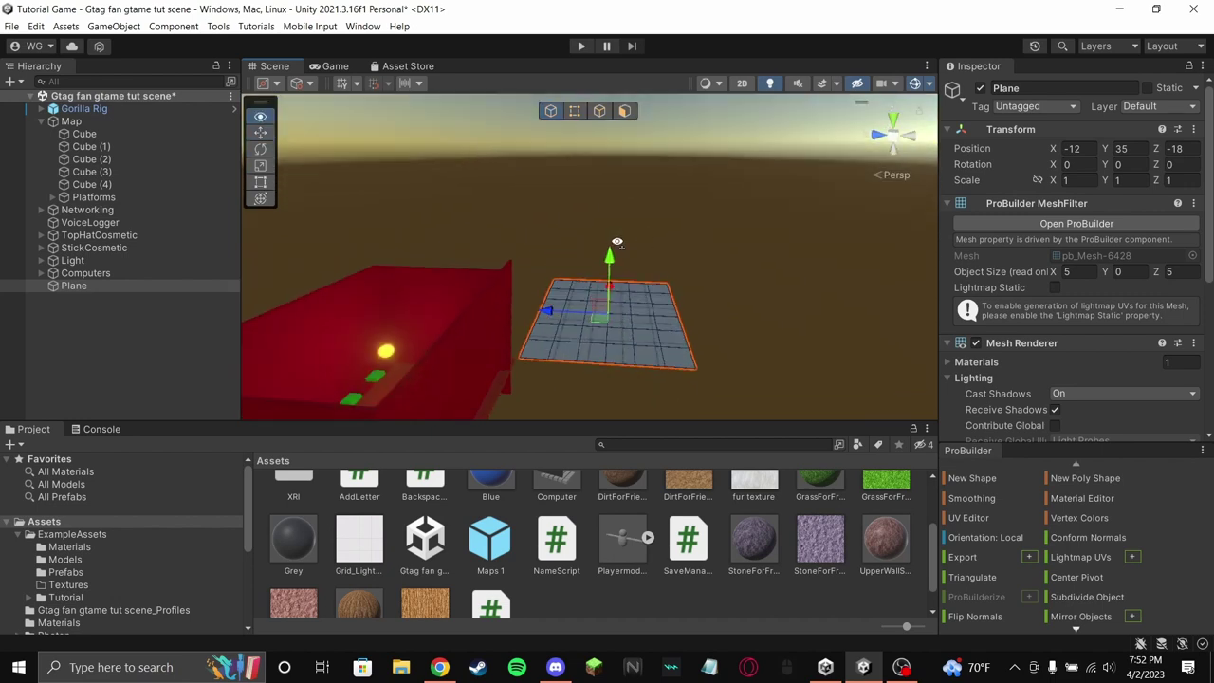
- Enable vertex selection and pull the plane's corner vertex at -X, -Z inward to cut off the corner
click(574, 112)
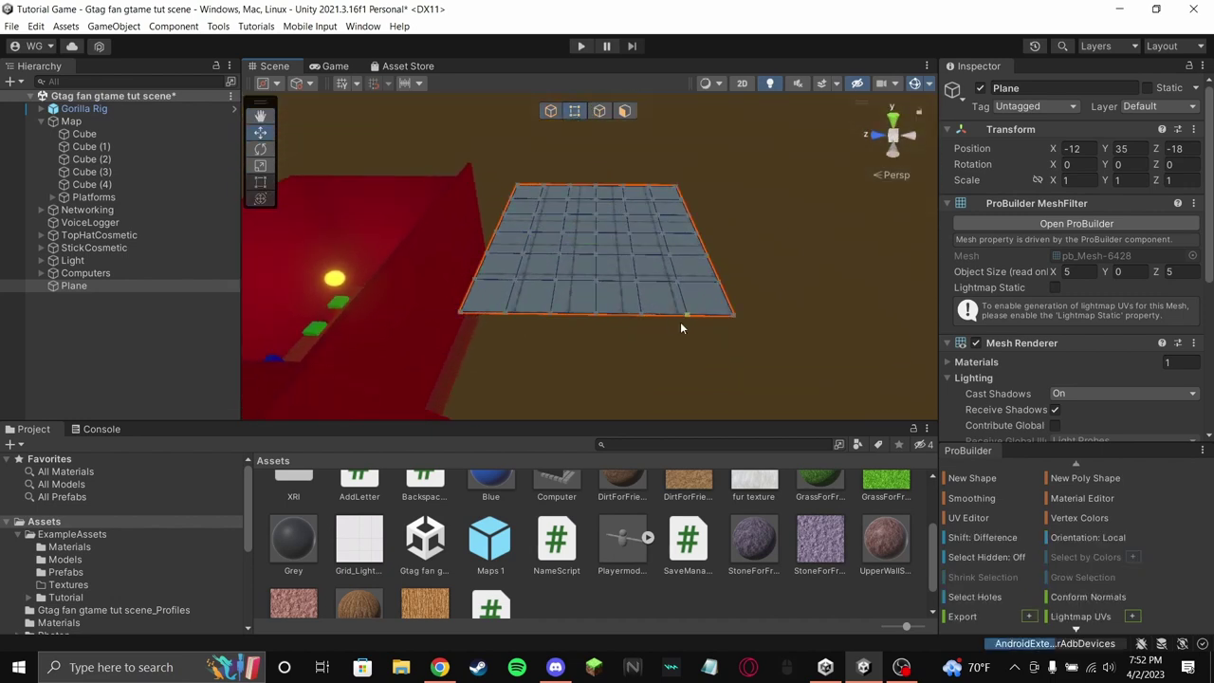
click(729, 323)
drag(727, 323, 718, 316)
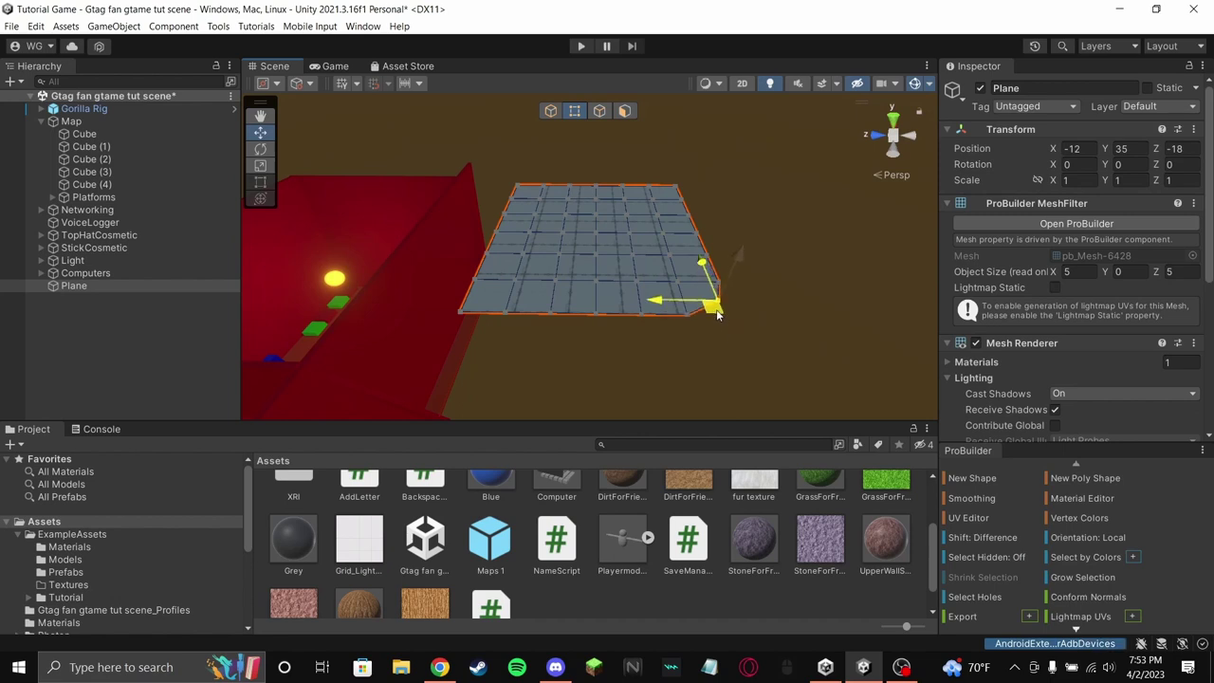
- Pull vertices along the plane's -X edge outward into an uneven outline, extending the plane to about 5.85 in X
right_drag(711, 316, 596, 352)
key(d)
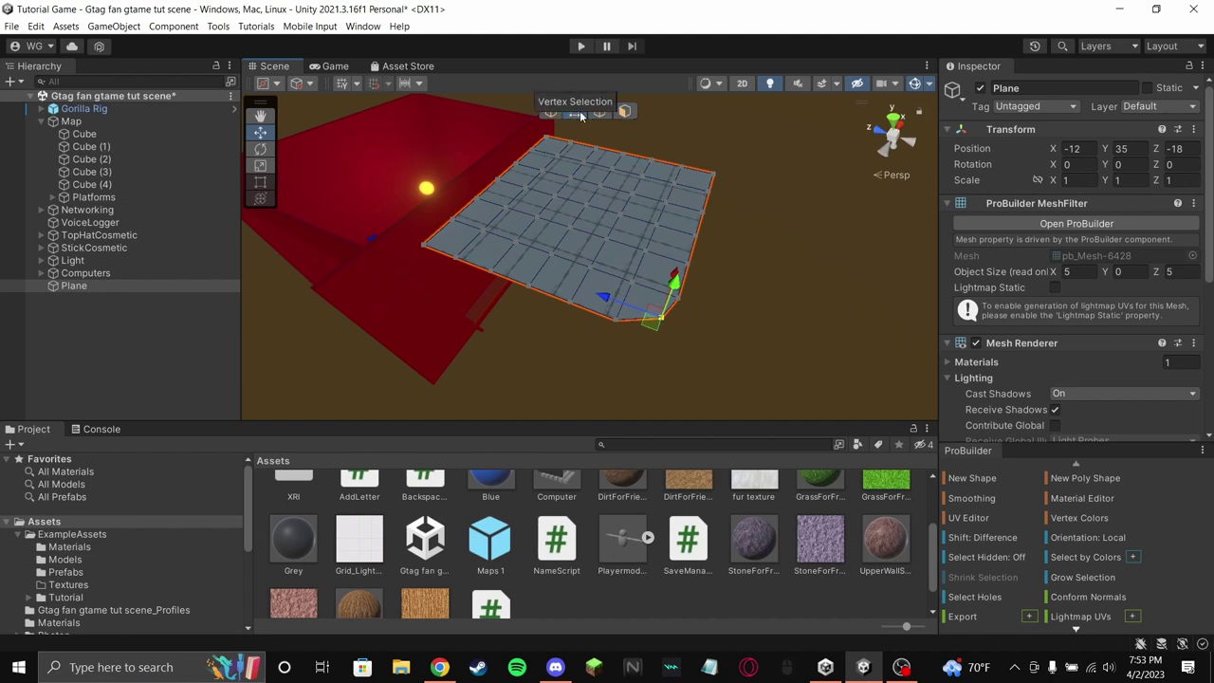
right_drag(666, 357, 669, 342)
key(w)
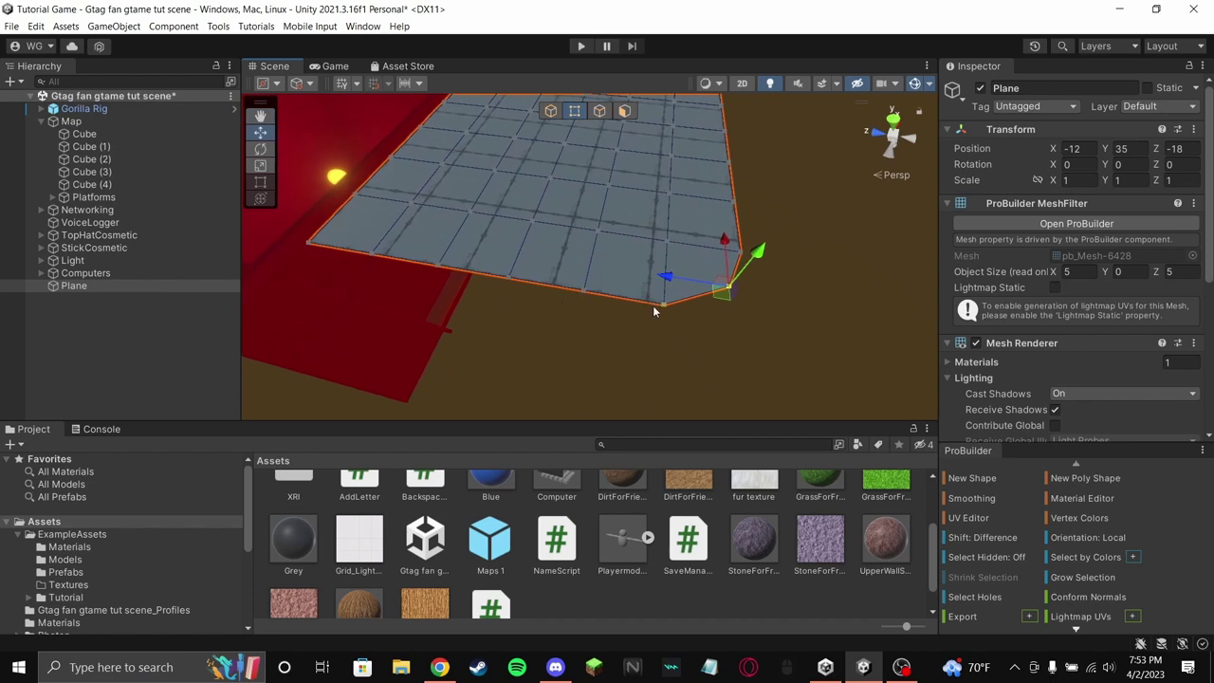
click(660, 305)
drag(658, 313, 619, 348)
click(581, 293)
click(509, 287)
drag(510, 297, 461, 349)
- Move the vertices at the +Z end of the plane's -X edge, including the corner, inward to roughen the outline
alt+drag(432, 280, 585, 329)
right_drag(585, 329, 602, 312)
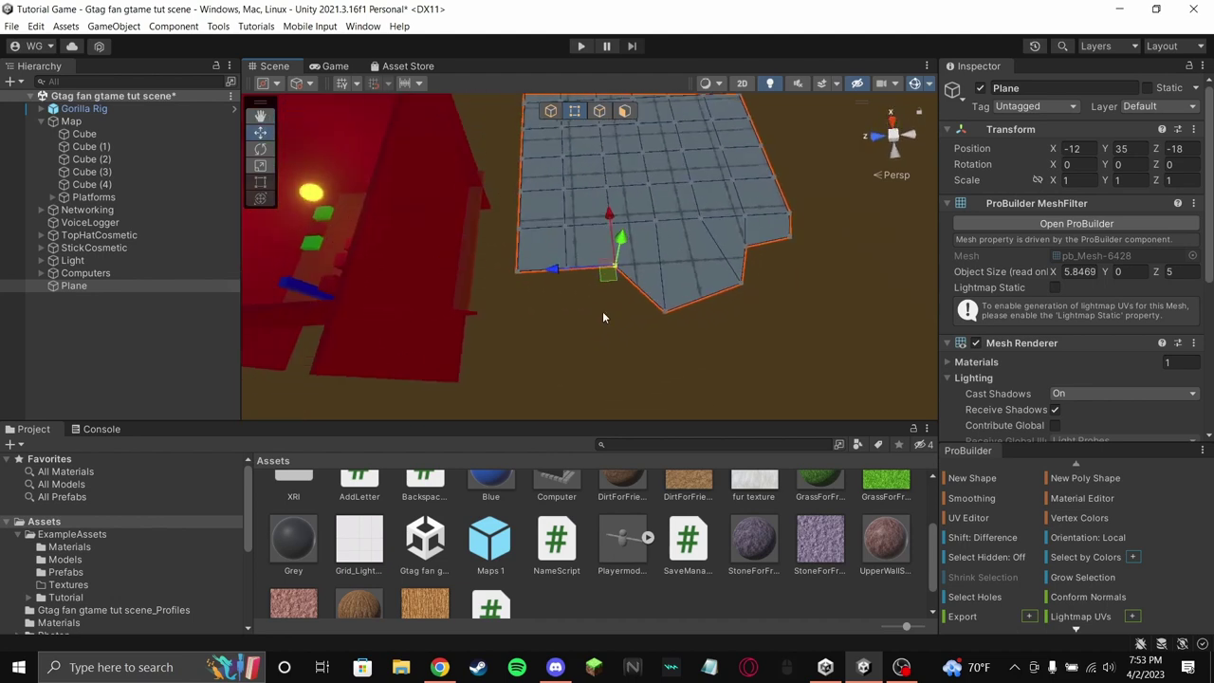
mouse_move(609, 273)
mouse_down()
mouse_move(600, 303)
mouse_move(574, 274)
mouse_move(617, 269)
mouse_up()
click(567, 269)
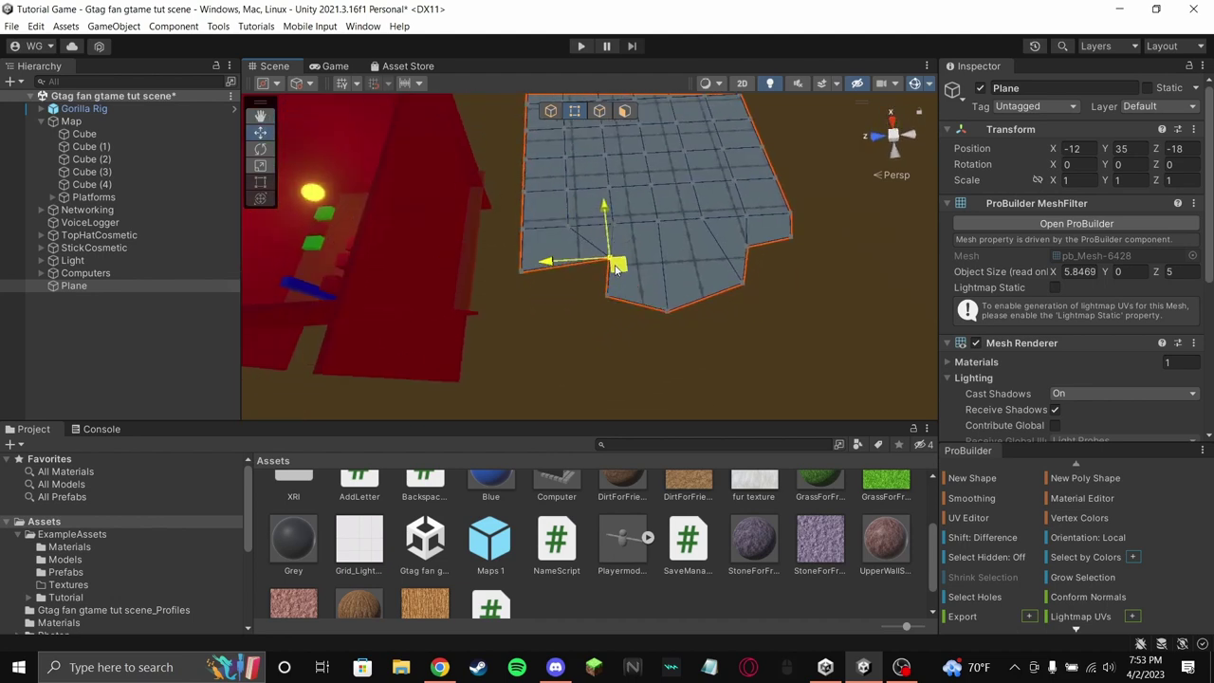
click(522, 271)
drag(525, 269, 610, 261)
click(646, 271)
- Move the vertices along the plane's +Z edge outward into an irregular bulge, extending the plane to about 6.08 in Z
alt+drag(627, 269, 770, 273)
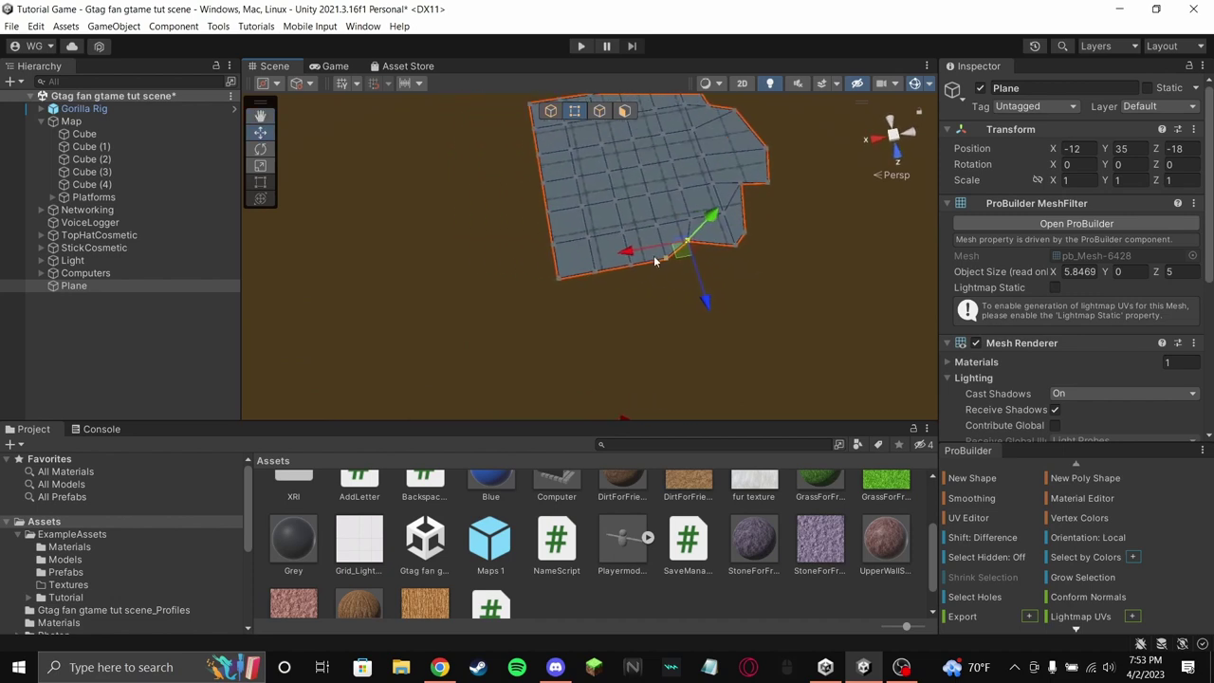
click(661, 264)
drag(661, 270, 611, 323)
click(593, 275)
drag(589, 282, 574, 310)
click(559, 281)
click(552, 246)
drag(562, 253, 547, 252)
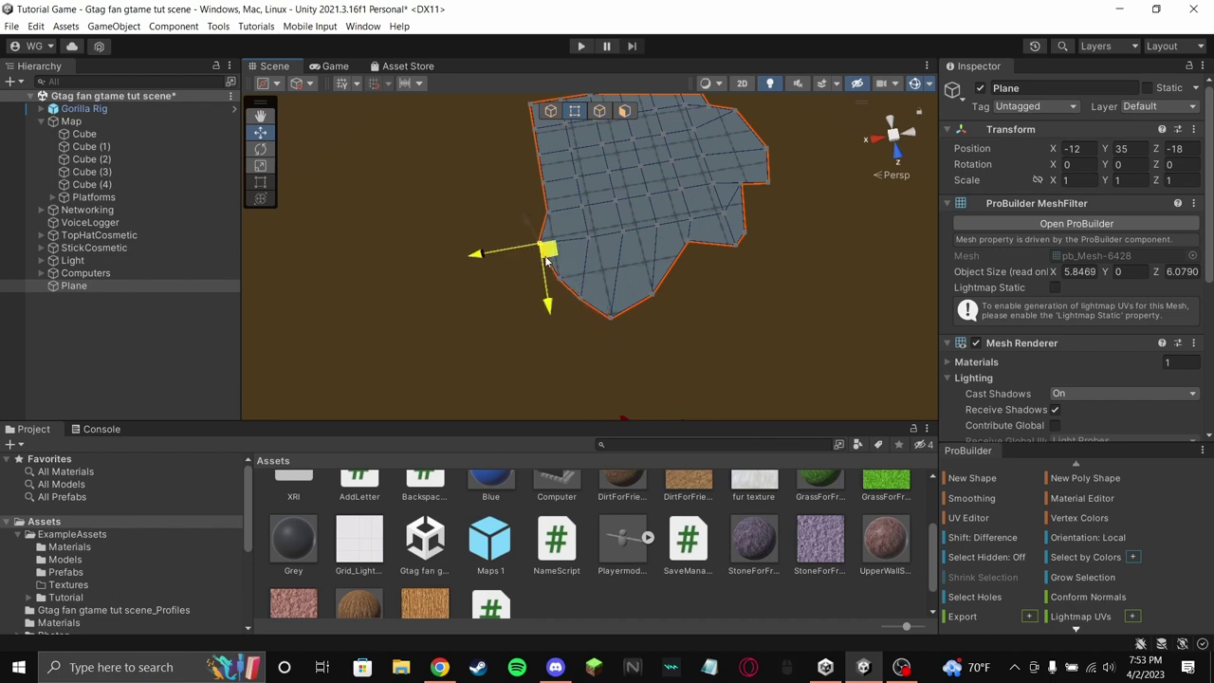
- Reshape the +Z half of the plane's +X edge by moving its vertices unevenly, extending the plane to about 6.3 in X
right_drag(580, 275, 787, 280)
click(660, 289)
drag(658, 286, 651, 275)
right_drag(651, 275, 611, 270)
click(654, 257)
drag(647, 263, 629, 279)
click(723, 251)
drag(723, 252, 756, 278)
- Pull a vertex toward the -Z end of the plane's +X edge outward, extending the plane to about 6.55 in X
click(610, 250)
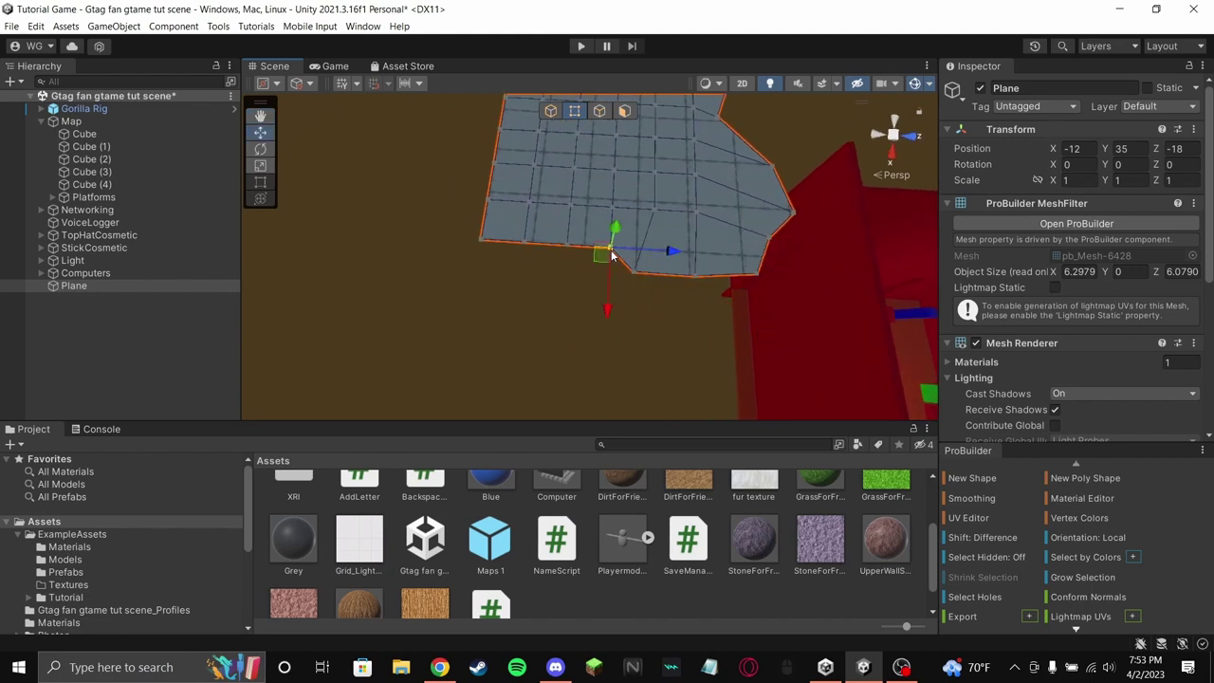
drag(604, 257, 509, 289)
click(570, 246)
click(528, 244)
- Push a vertex on the plane's -Z edge near the +X corner inward to form a notch
right_drag(694, 297, 636, 322)
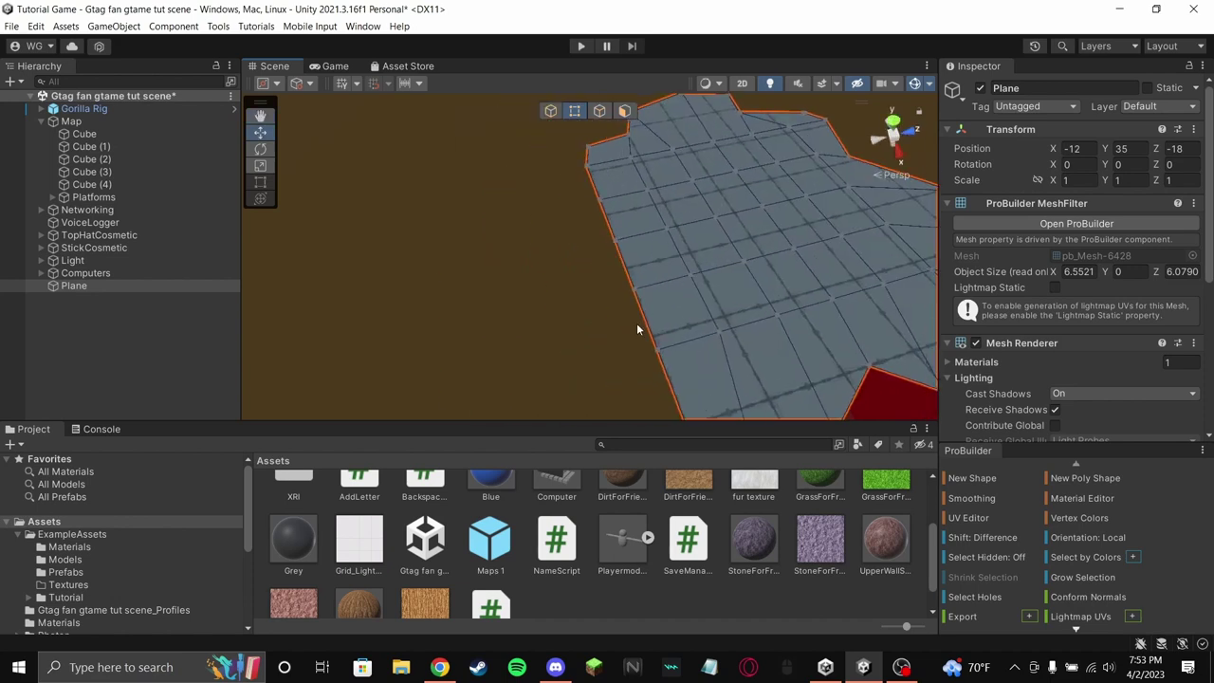
click(651, 340)
drag(648, 357, 663, 346)
- Pull a vertex near the middle of the plane's -Z edge outward, extending the plane to about 6.46 in Z
right_drag(667, 339, 564, 370)
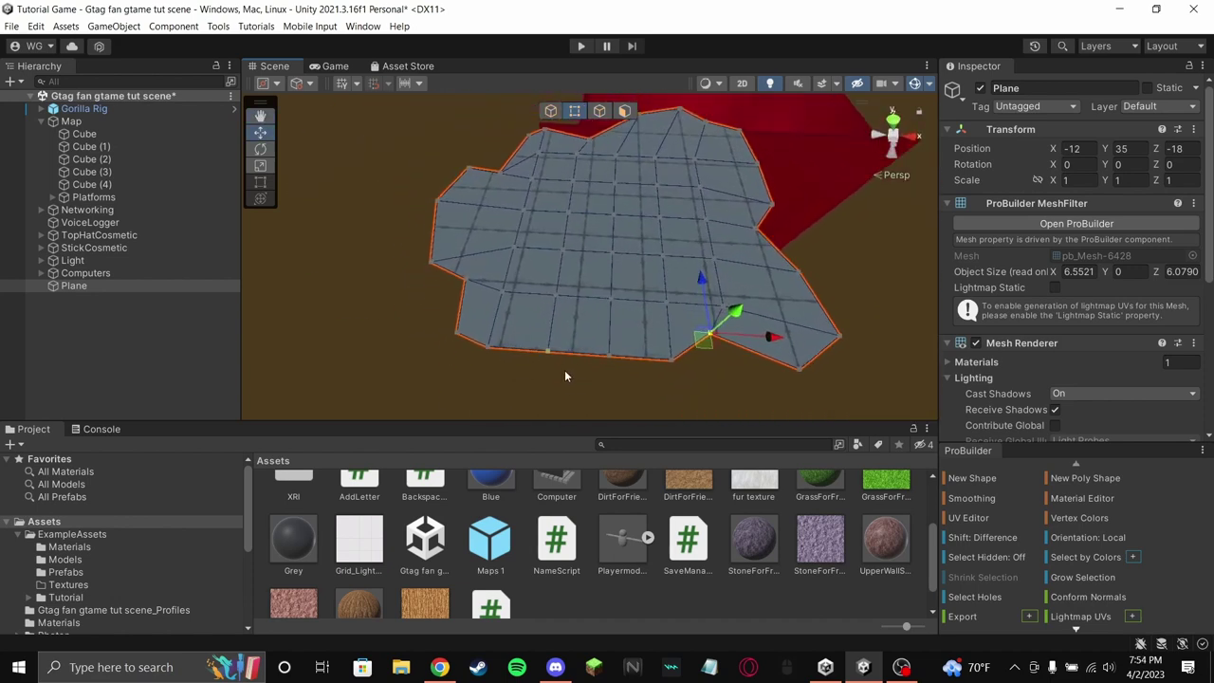
right_drag(700, 232, 689, 290)
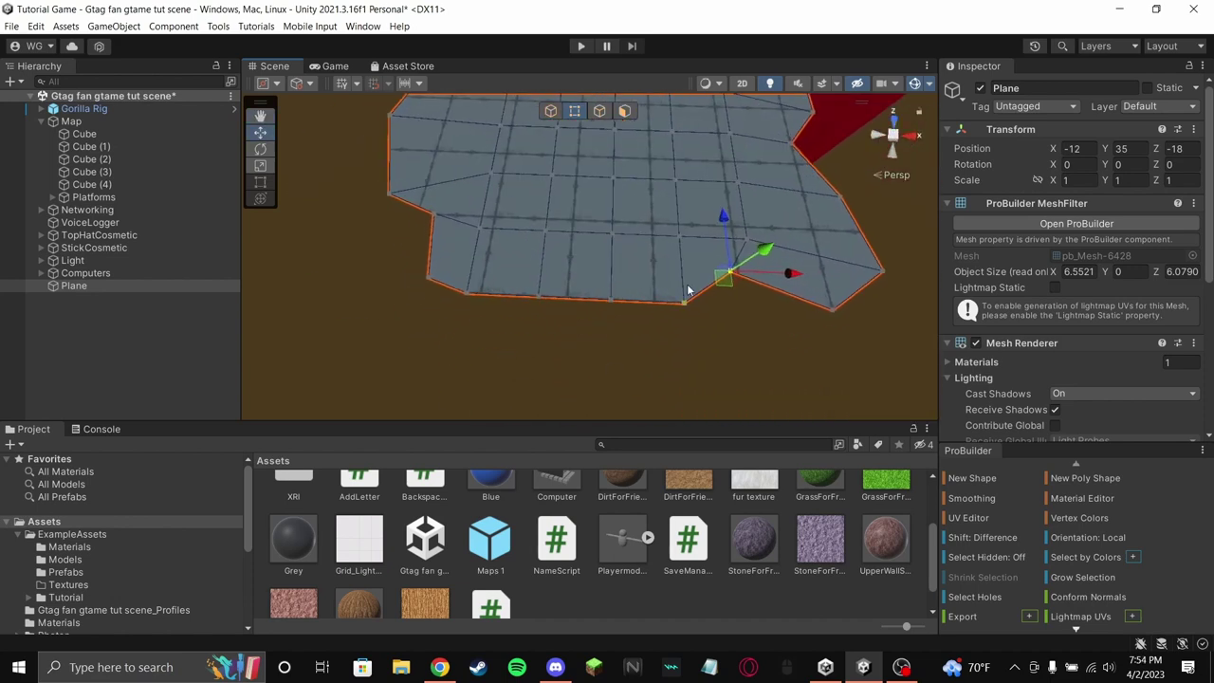
click(557, 334)
click(538, 299)
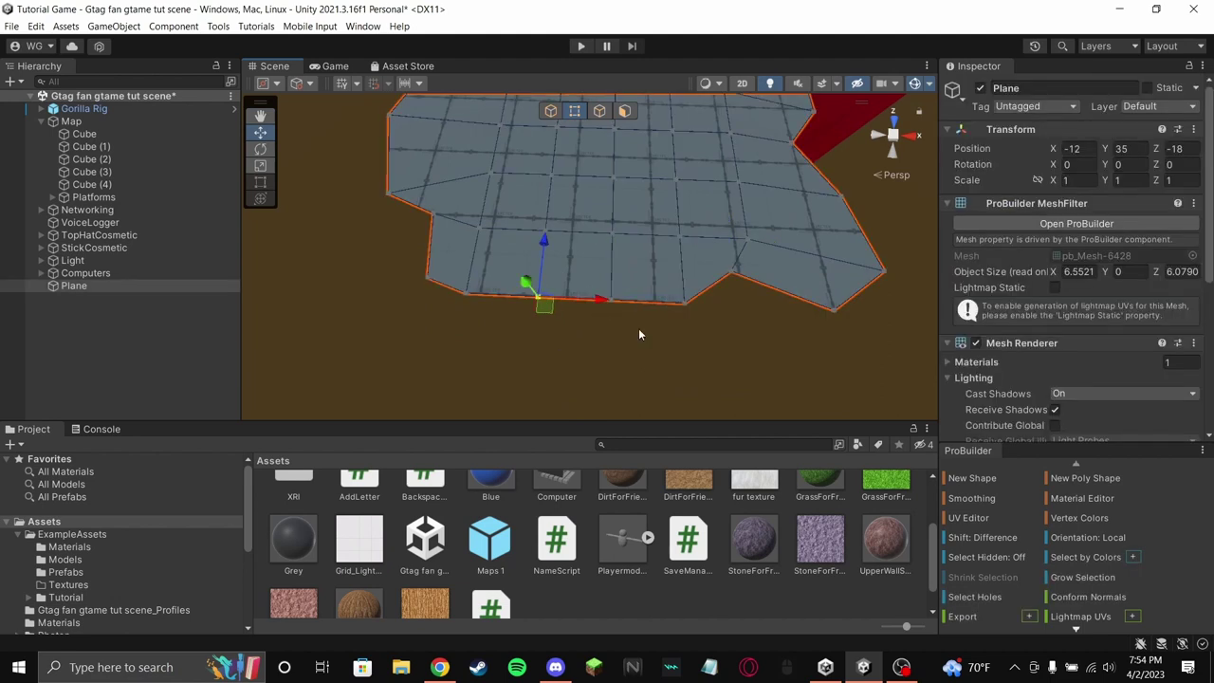
drag(544, 305, 560, 338)
- Pull the neighbouring -Z edge vertex toward the -X side outward and rework a vertex on the +Z side, making the plane about 5.63 in Z
right_drag(628, 306, 664, 314)
click(550, 312)
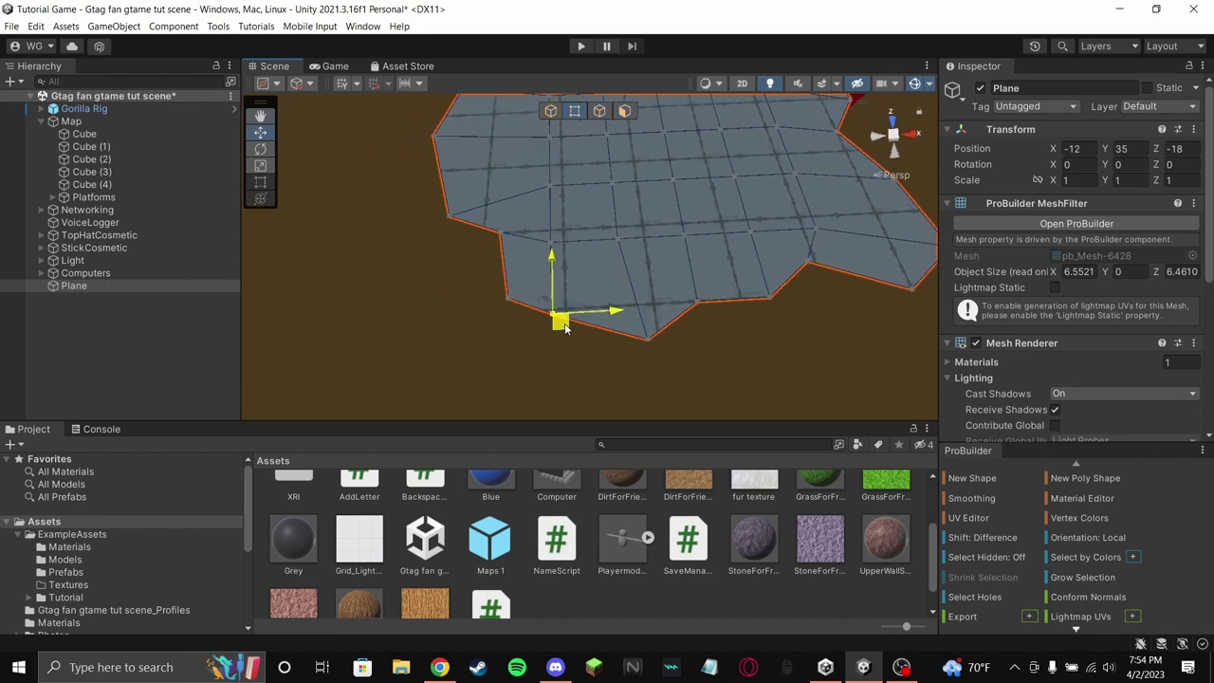
drag(559, 319, 563, 359)
right_drag(652, 373, 608, 281)
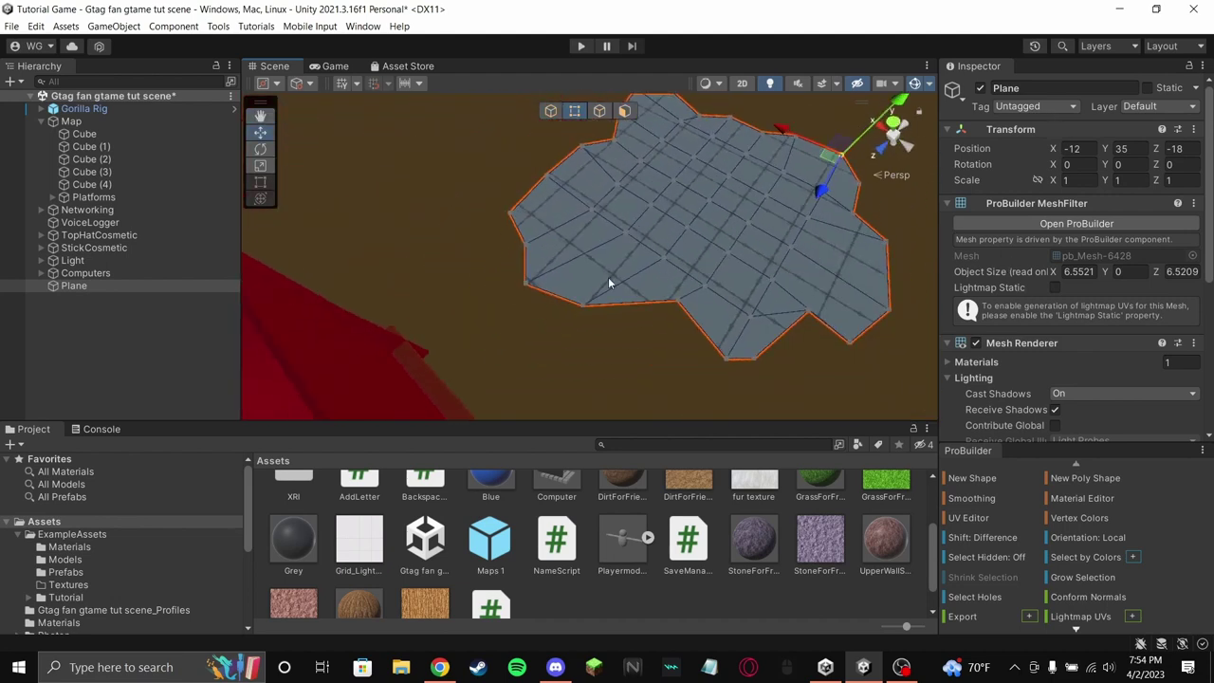
click(528, 282)
right_drag(532, 287, 607, 266)
- Select all edges around the plane's outline in edge mode and extrude them upward into walls, about 3.16 in Y
click(598, 112)
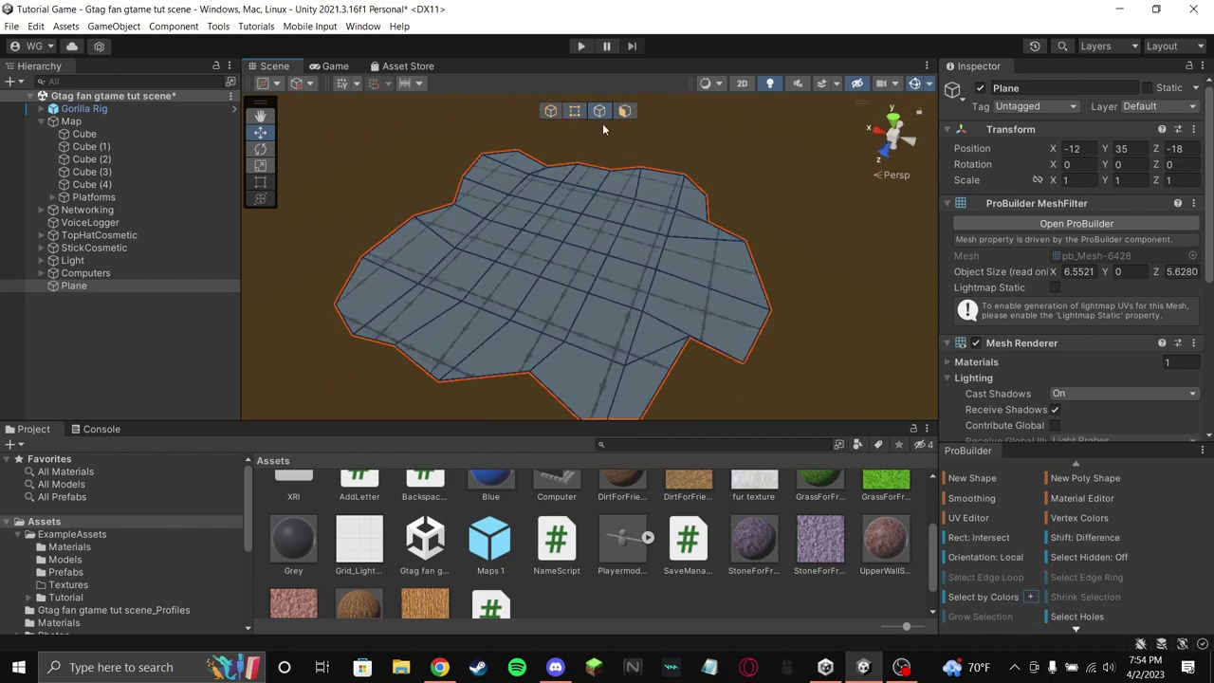
right_drag(641, 201, 616, 295)
click(618, 295)
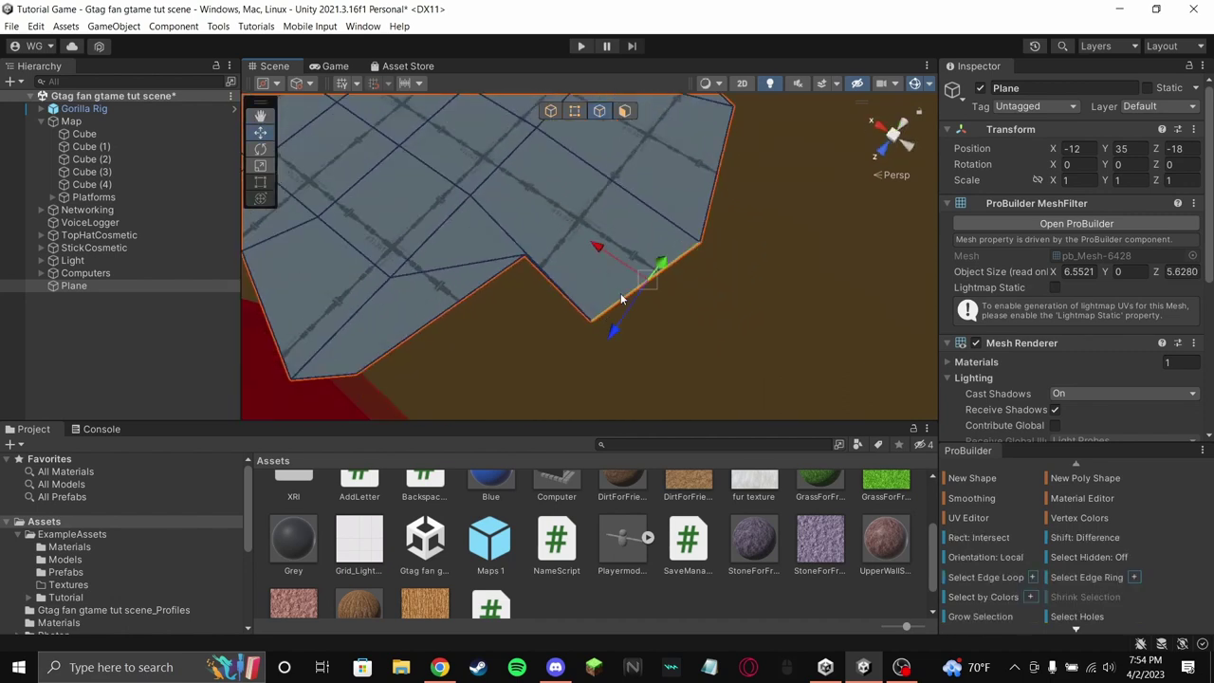
shift+click(710, 217)
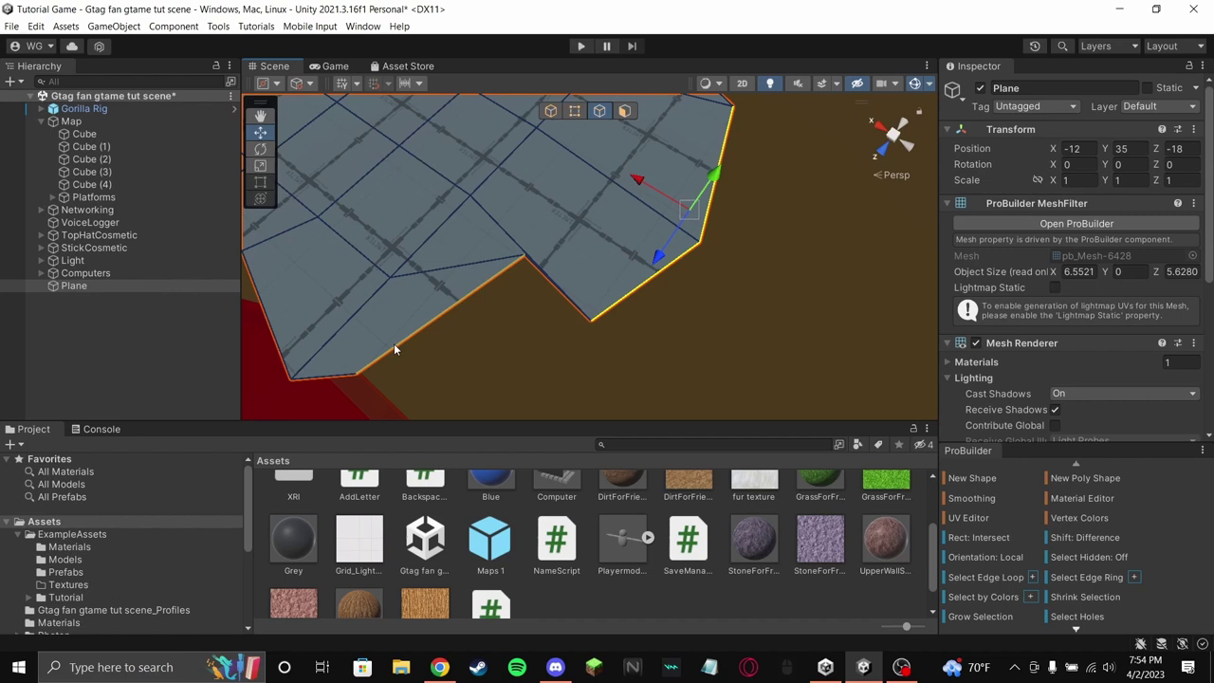
shift+click(323, 365)
shift+click(288, 328)
right_drag(523, 320, 780, 287)
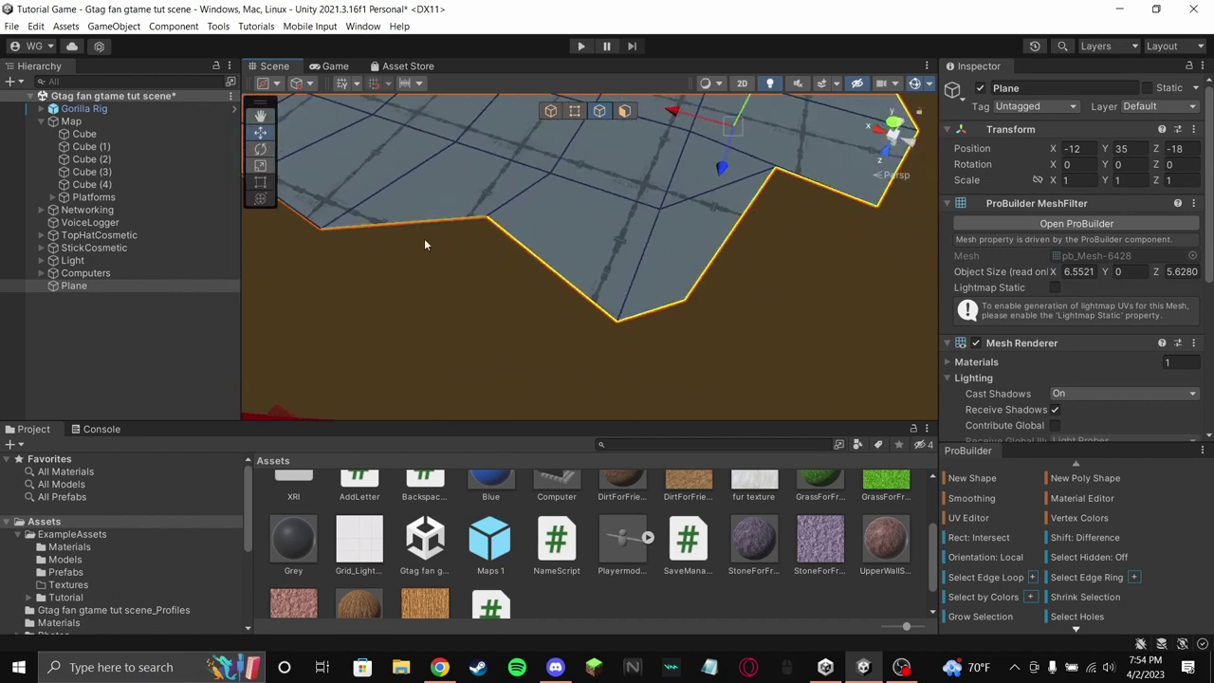
right_drag(306, 232, 577, 291)
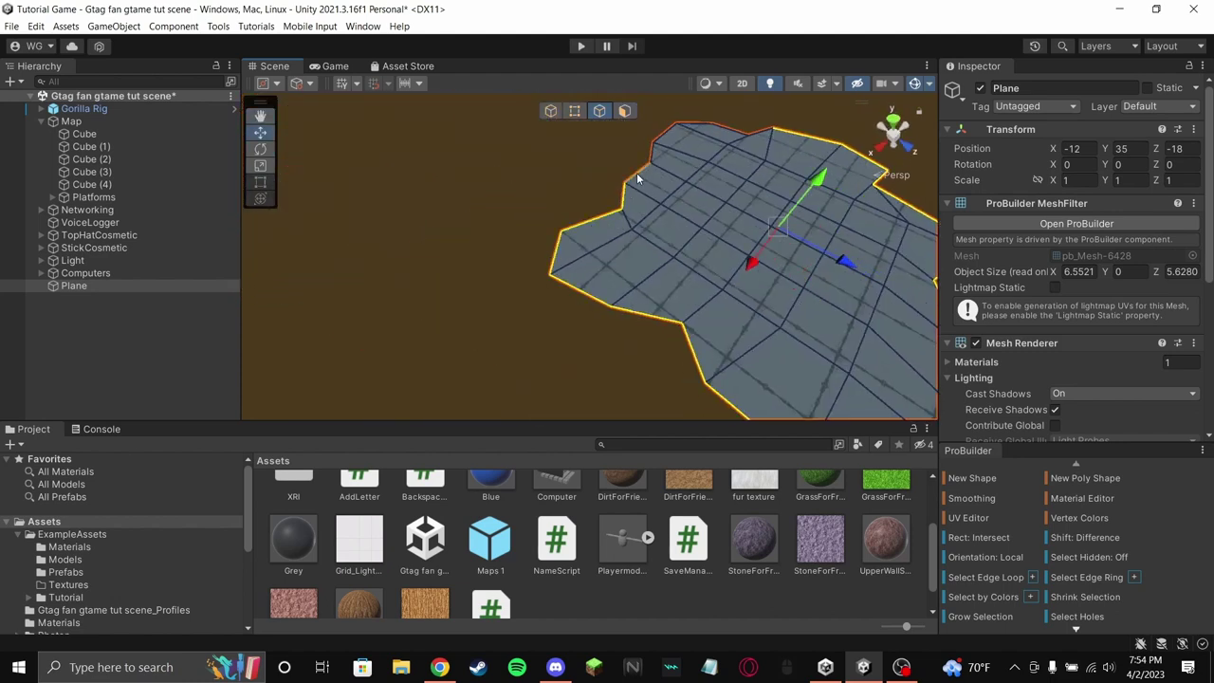
right_drag(766, 130, 610, 278)
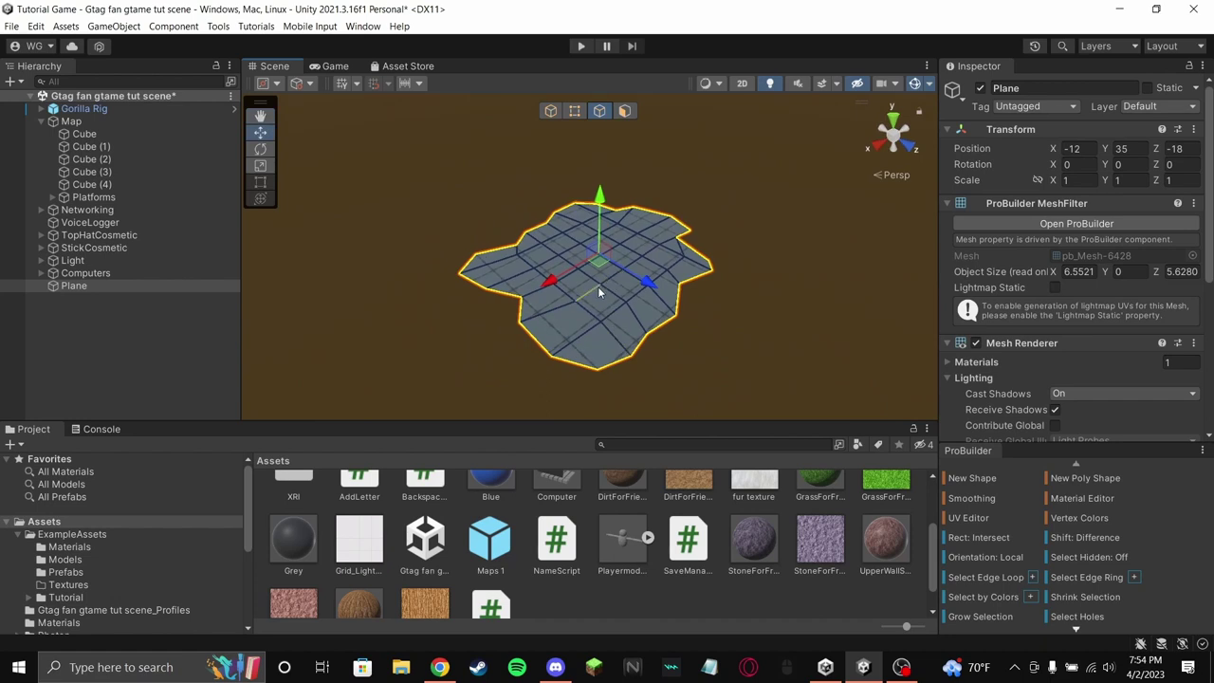
key(ctrl+e)
right_drag(683, 298, 598, 252)
drag(601, 237, 643, 98)
- Undo the last raise of the walls and pull their extruded outline edges up again, to about 3.58 in Y
right_drag(627, 264, 333, 396)
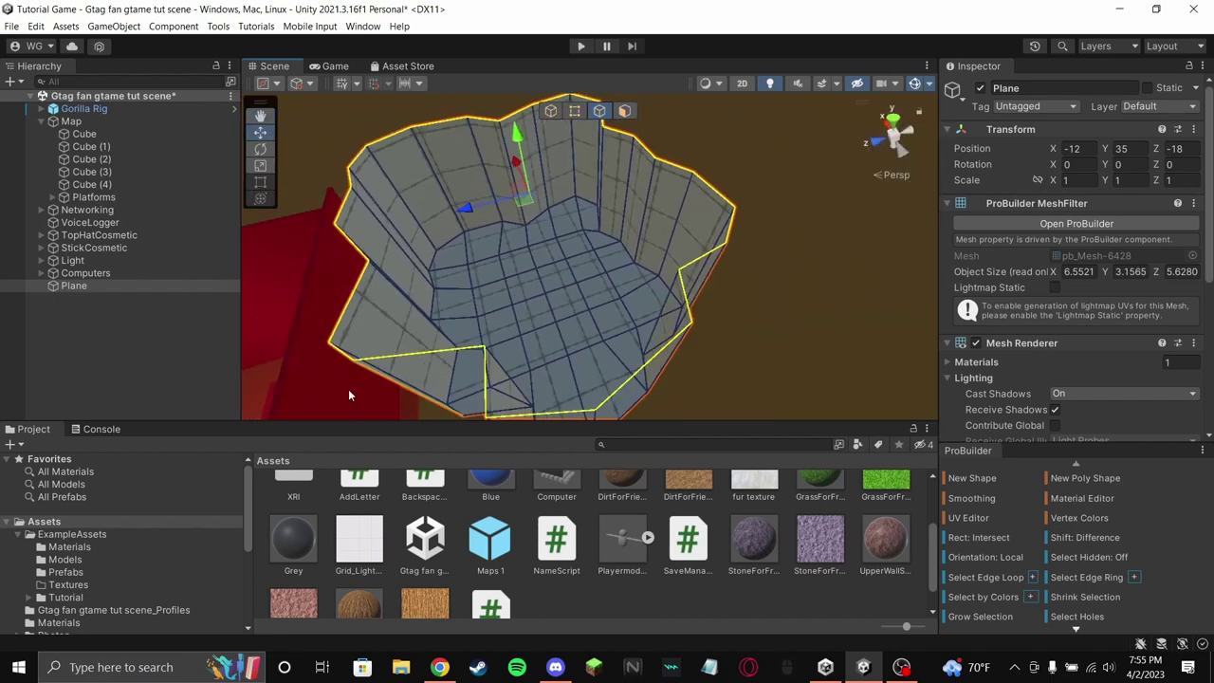
right_drag(508, 330, 683, 289)
key(w)
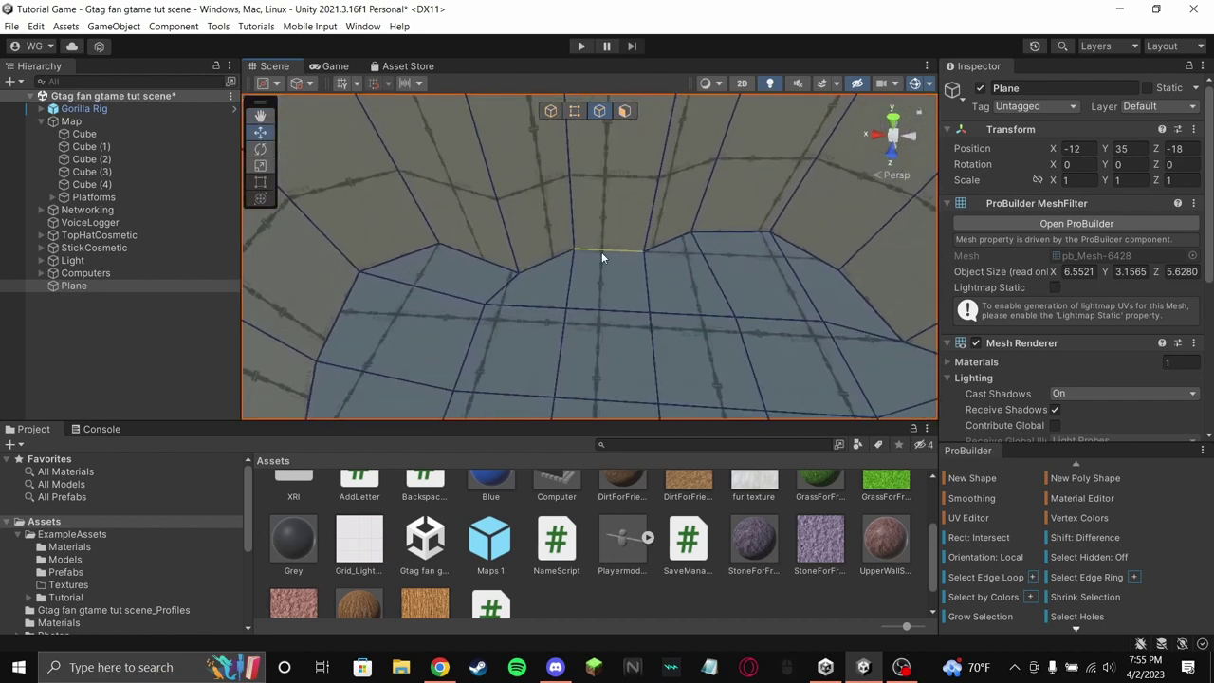
click(601, 252)
scroll(668, 300, down, 10)
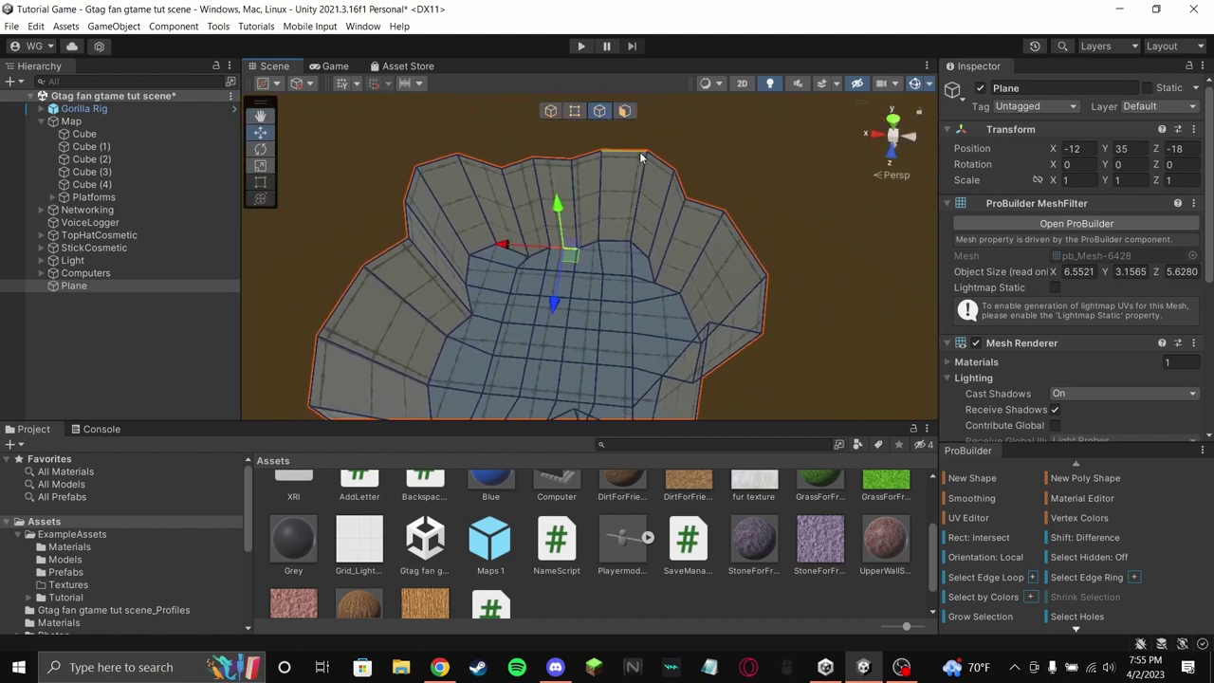
click(651, 176)
key(ctrl+z)
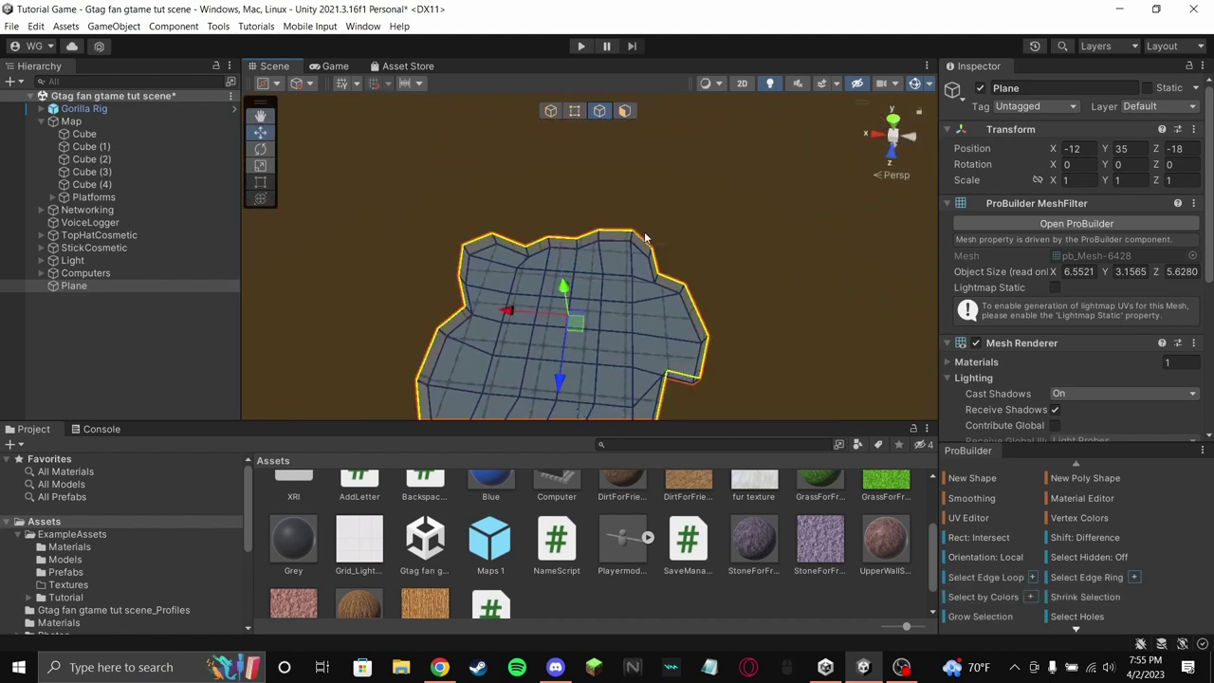
drag(563, 293, 572, 147)
- Switch the handle position to Pivot and back to Center
right_drag(573, 147, 455, 175)
click(275, 84)
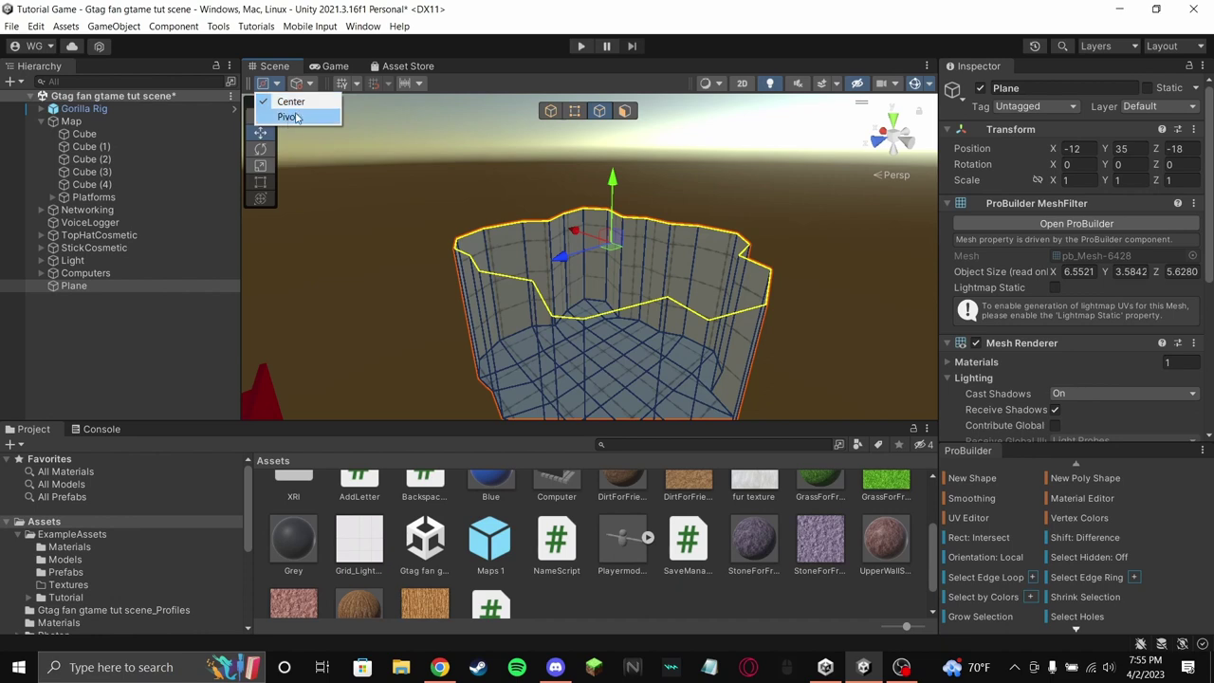
click(297, 117)
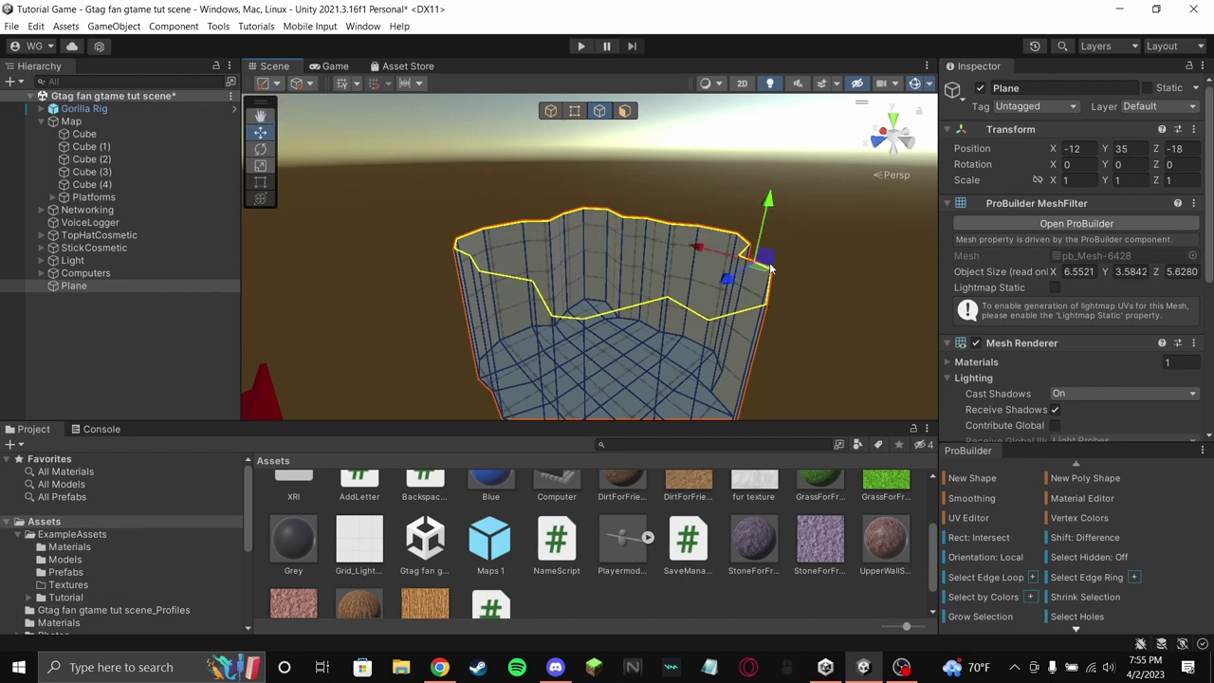
drag(770, 268, 804, 254)
drag(745, 306, 679, 302)
click(276, 85)
click(287, 102)
- Extrude the walls' upper outline once more and scale it inward into a slanted rim, bringing the mesh to about 4.04 in Y
right_drag(482, 224, 400, 224)
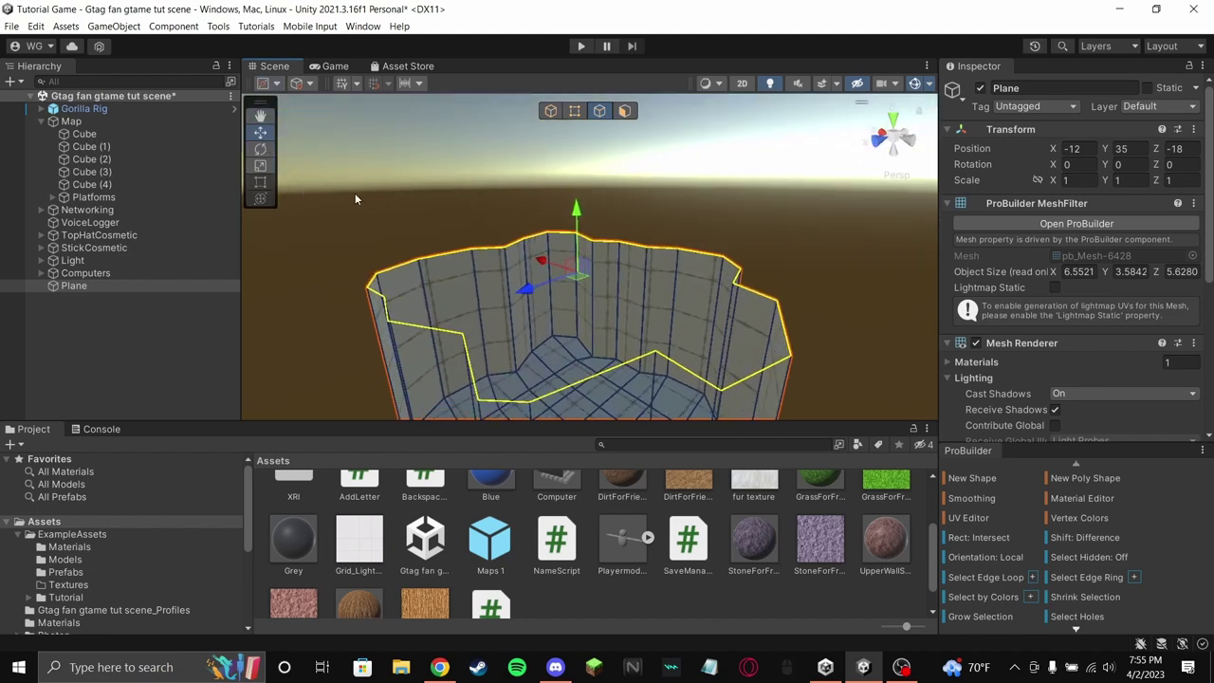
key(ctrl+e)
right_drag(491, 258, 449, 308)
key(w)
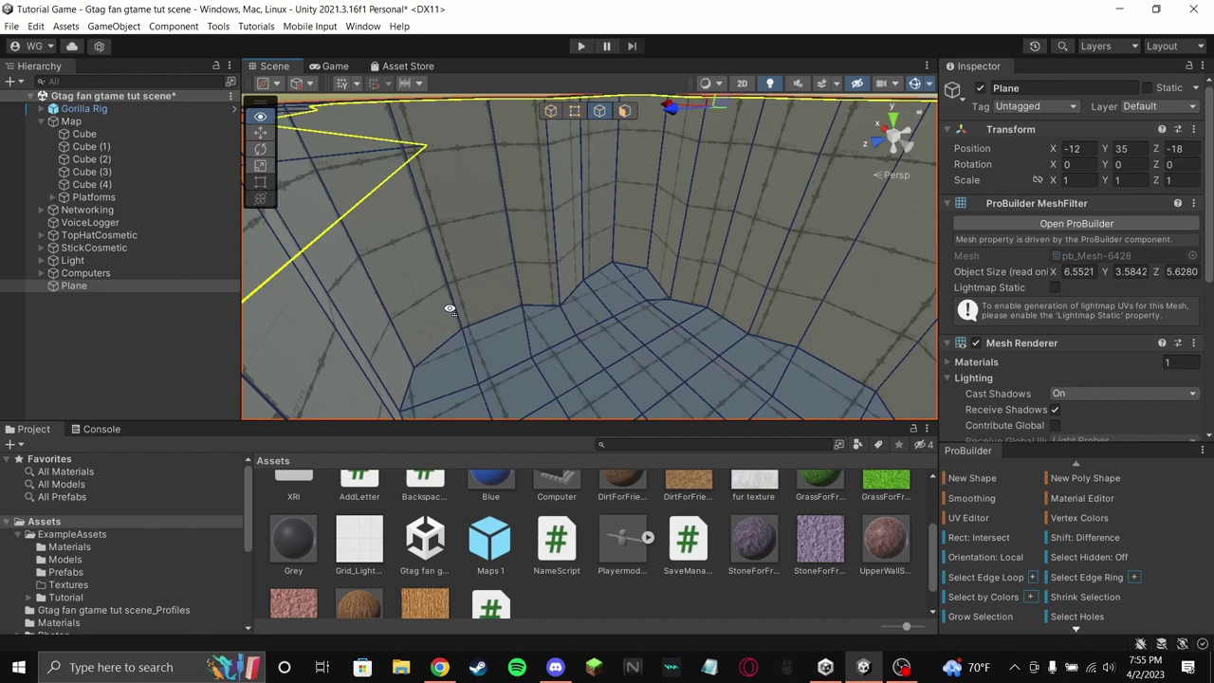
alt+drag(449, 308, 512, 214)
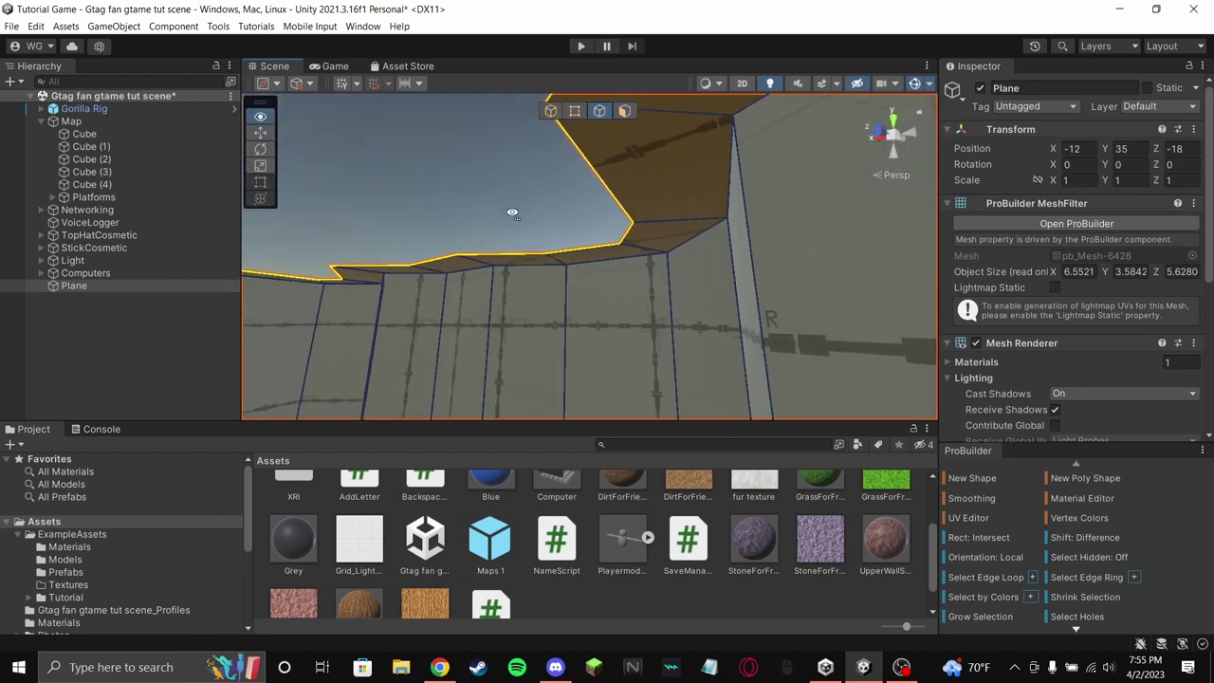
key(f)
drag(587, 216, 585, 251)
key(w)
right_drag(585, 250, 958, 280)
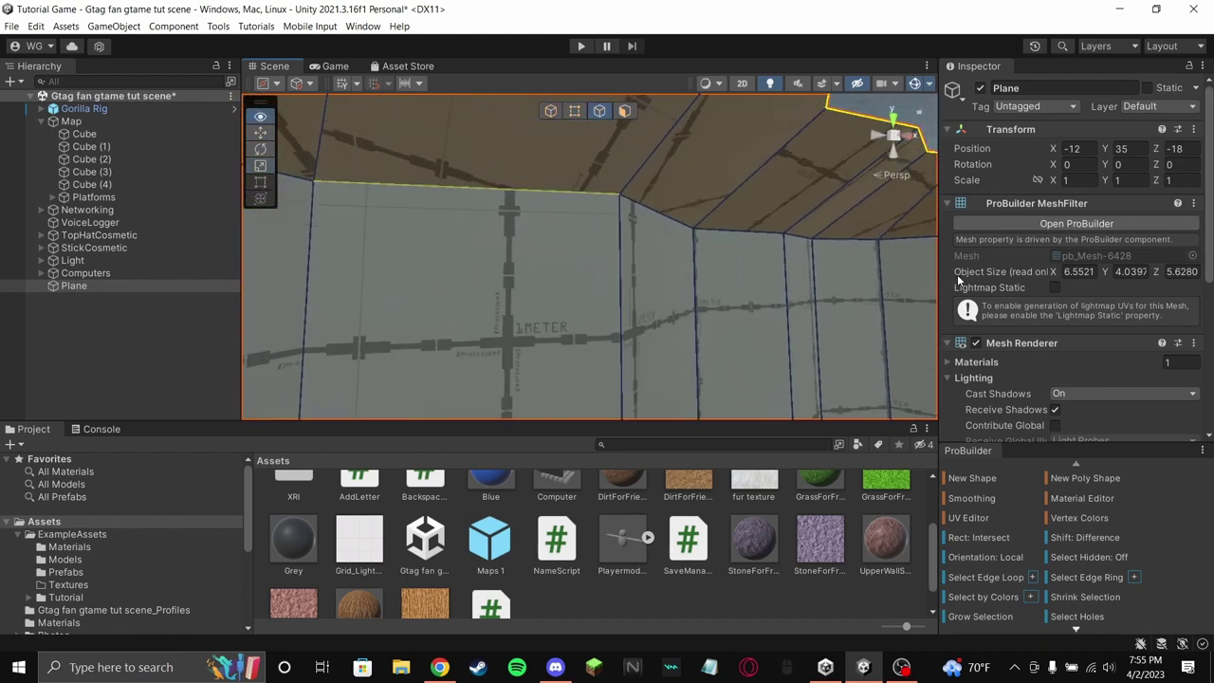
- Select all floor faces in face mode and detach them from the walls as a separate object
alt+drag(900, 228, 605, 200)
click(625, 110)
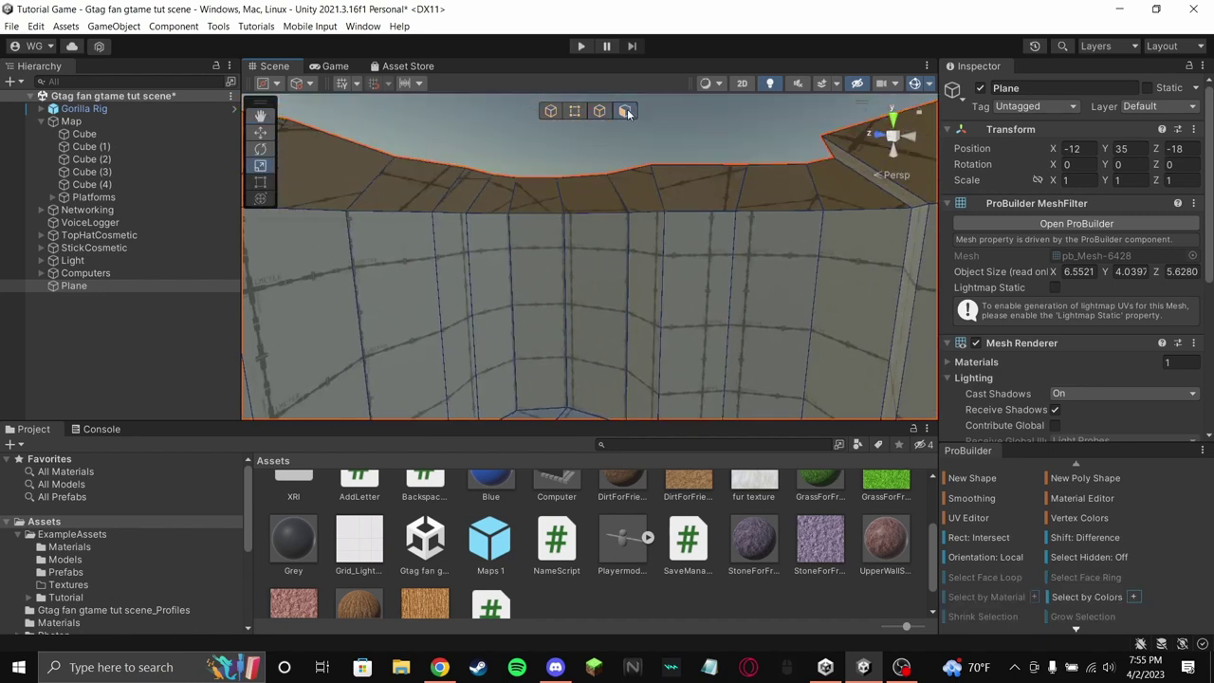
right_drag(605, 178, 559, 330)
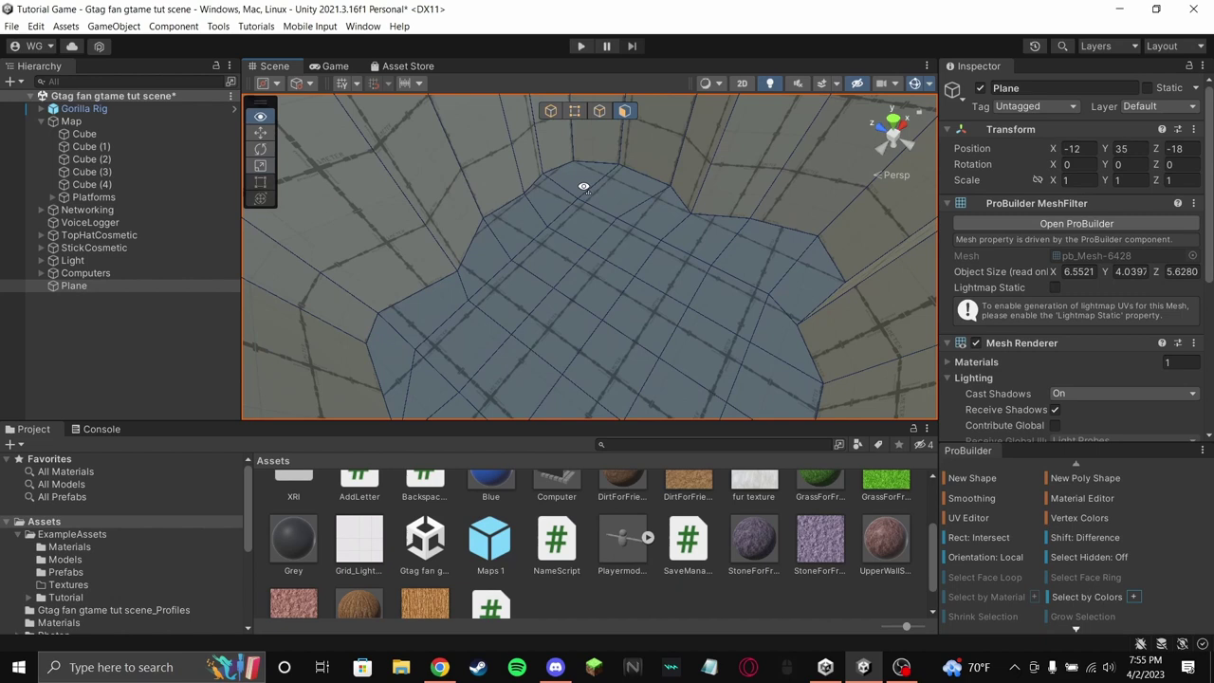
alt+drag(583, 186, 504, 202)
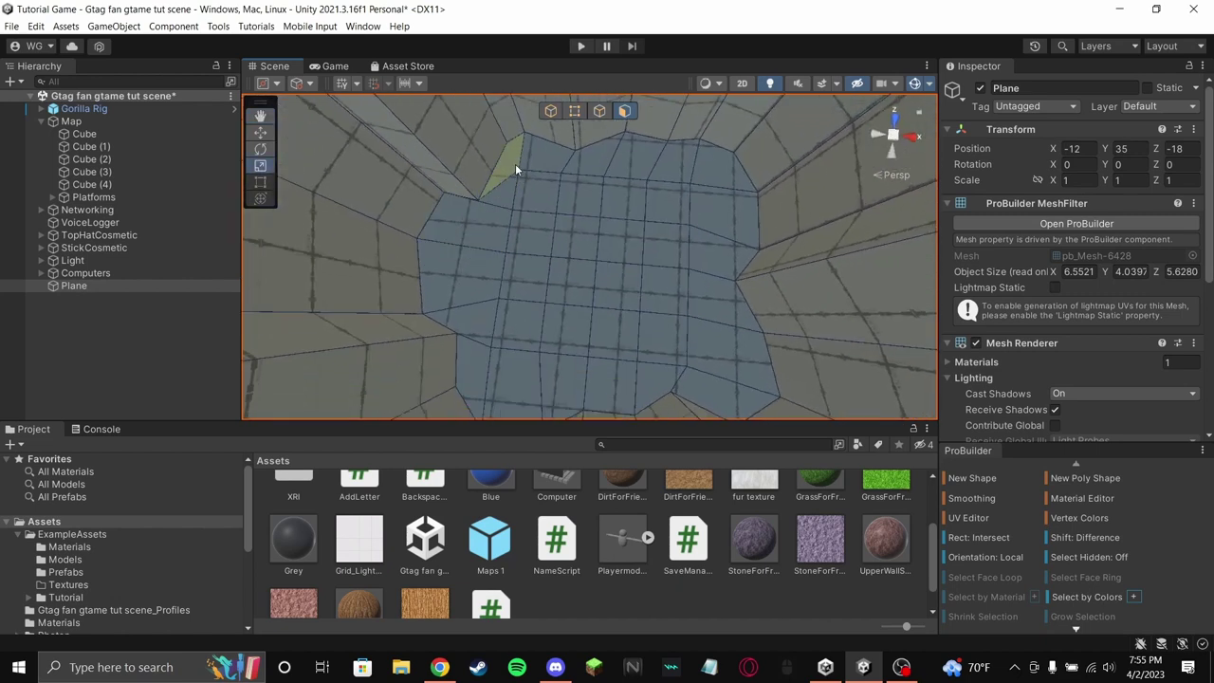
click(703, 375)
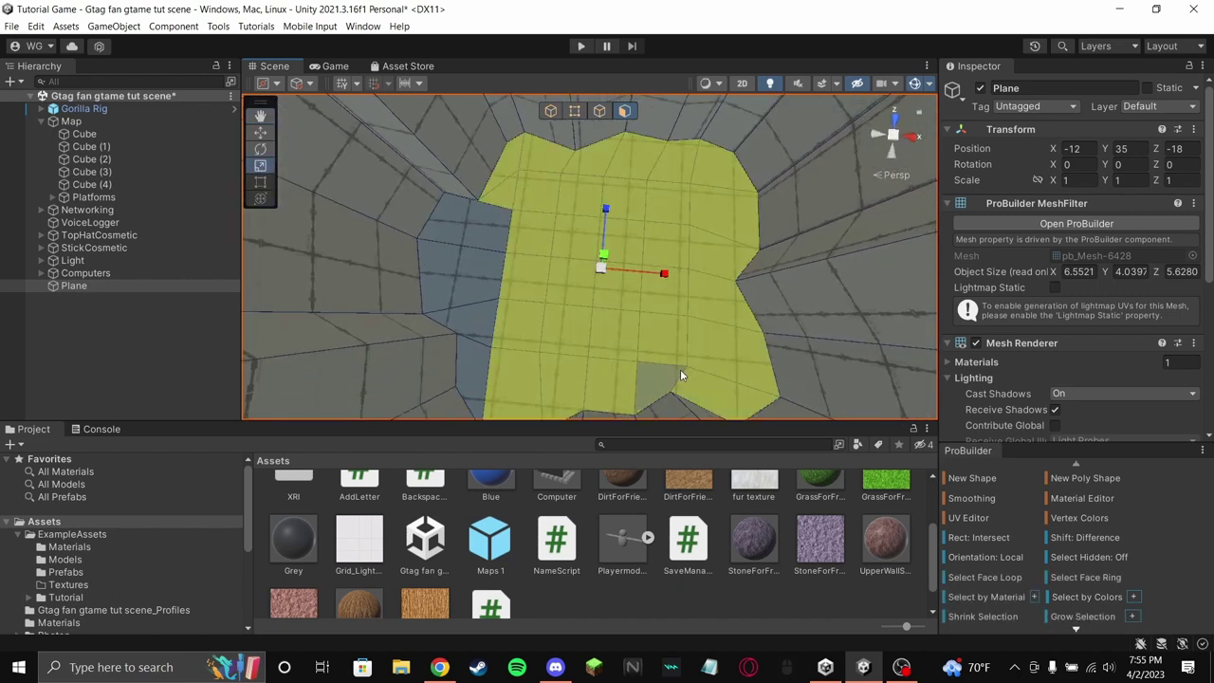
alt+drag(680, 369, 432, 251)
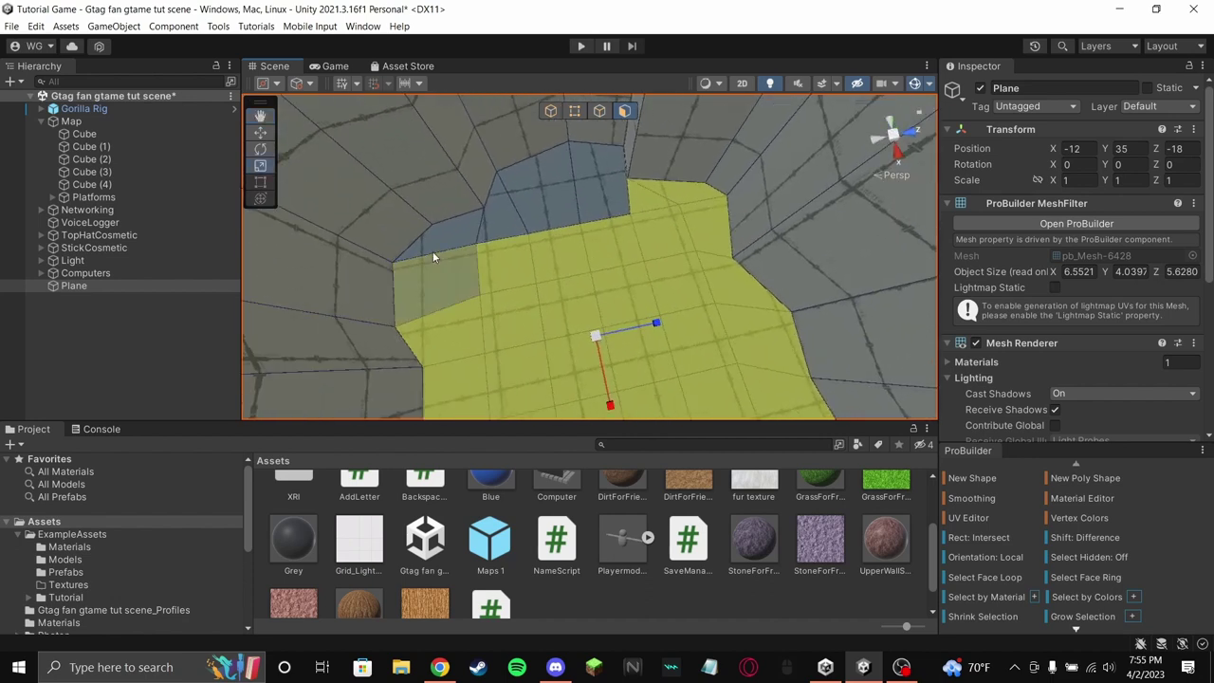
shift+click(464, 230)
alt+drag(624, 318, 555, 352)
scroll(1090, 569, down, 10)
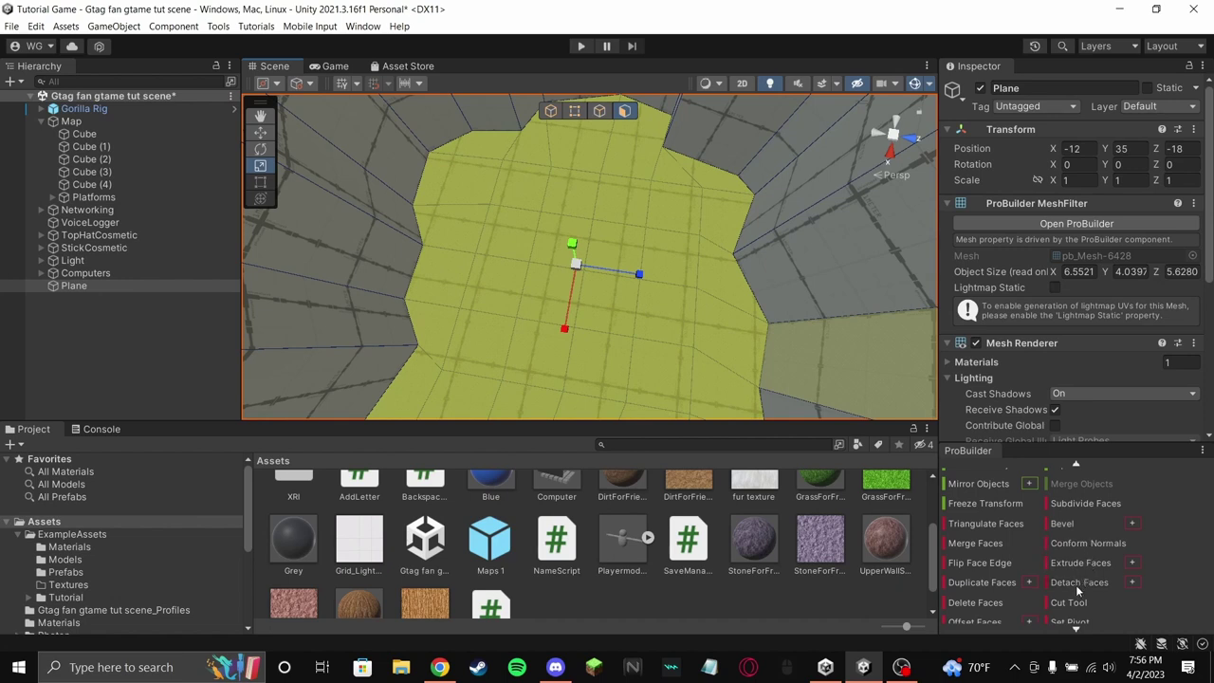
click(1075, 584)
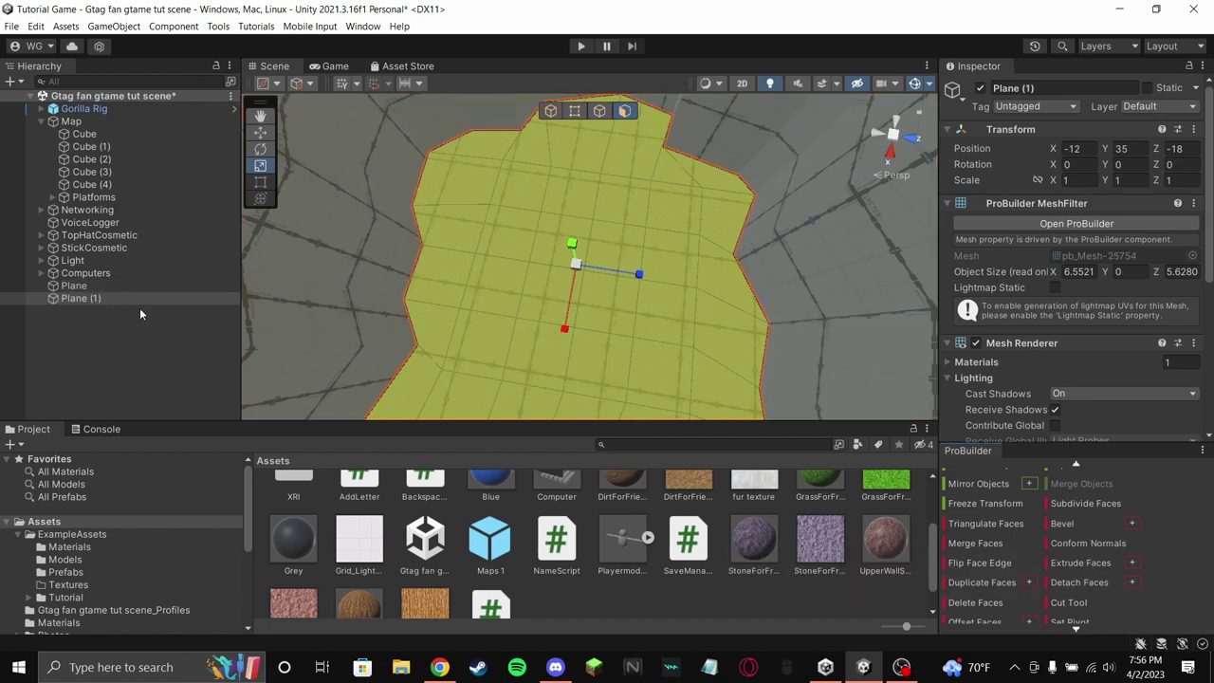
- Apply the grass texture to the detached floor and the purple stone texture to the walls
right_drag(611, 332, 521, 328)
scroll(786, 556, up, 1)
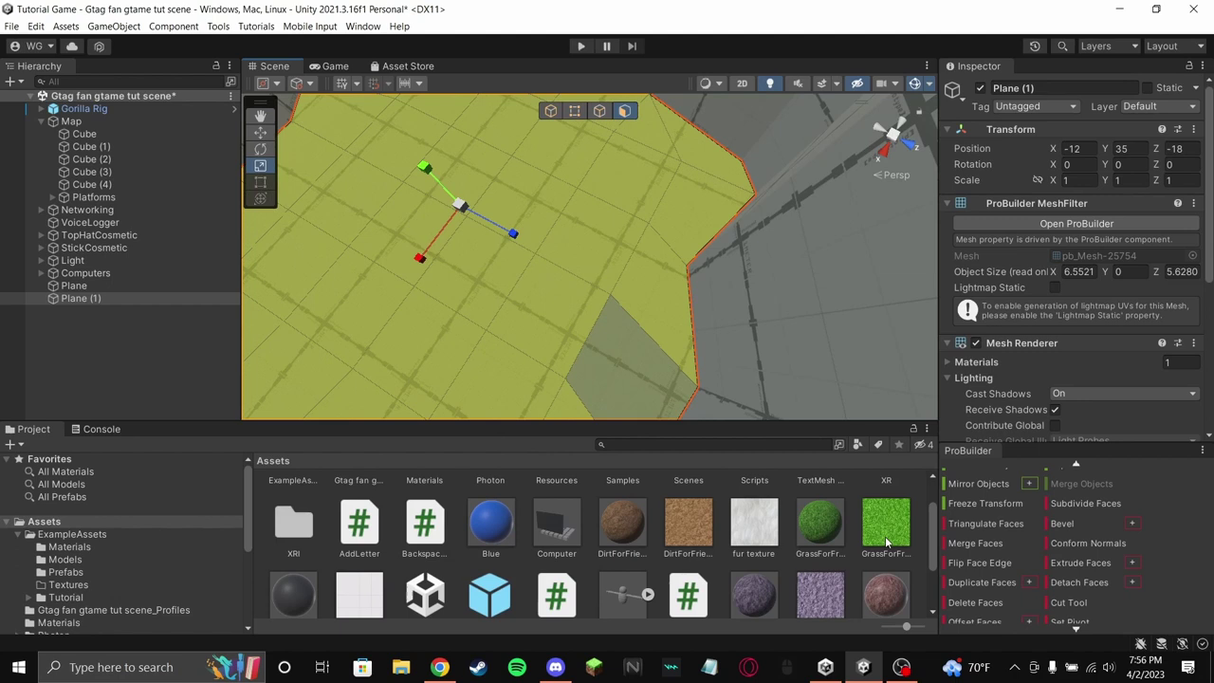
drag(887, 542, 634, 327)
right_drag(759, 385, 632, 306)
scroll(788, 615, up, 1)
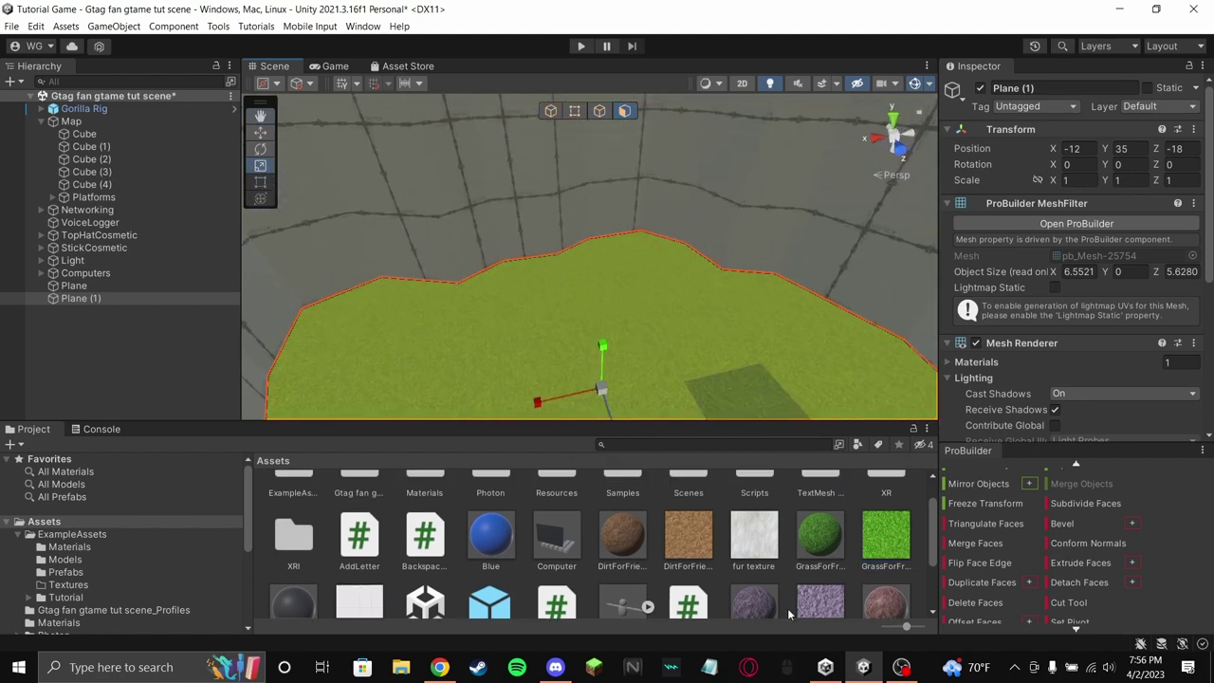
drag(825, 610, 629, 204)
click(656, 513)
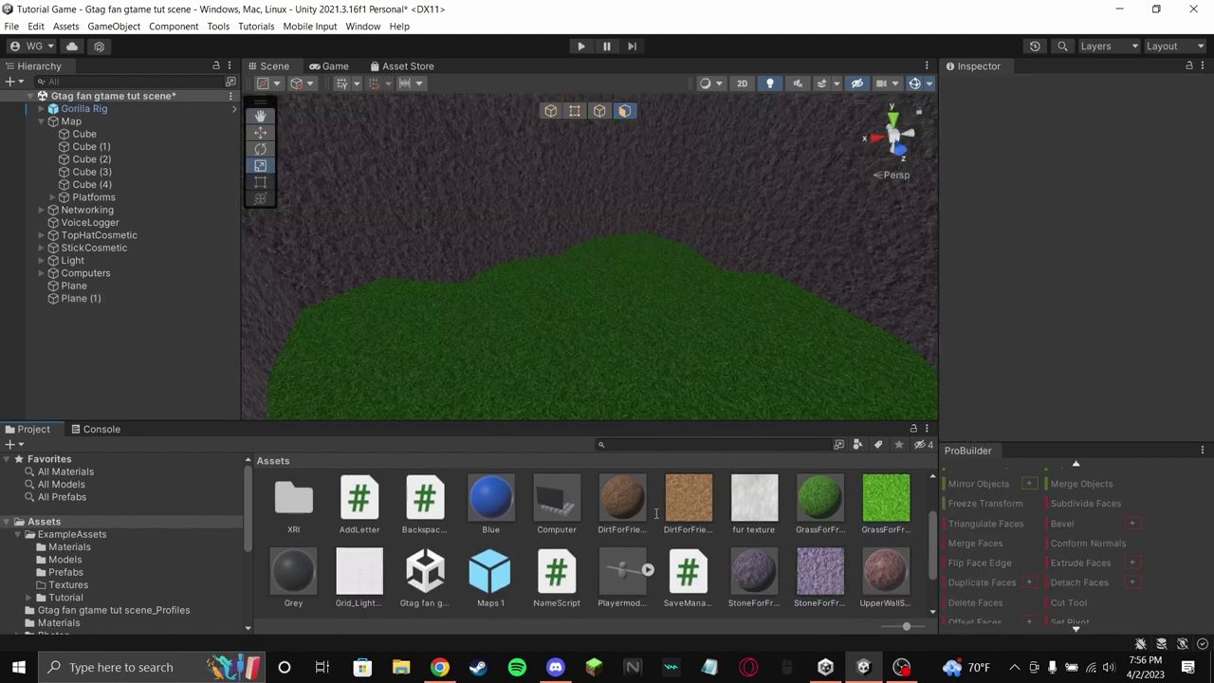
- Select a face of the stone wall and subdivide the wall object into smaller faces
alt+drag(683, 379, 1038, 220)
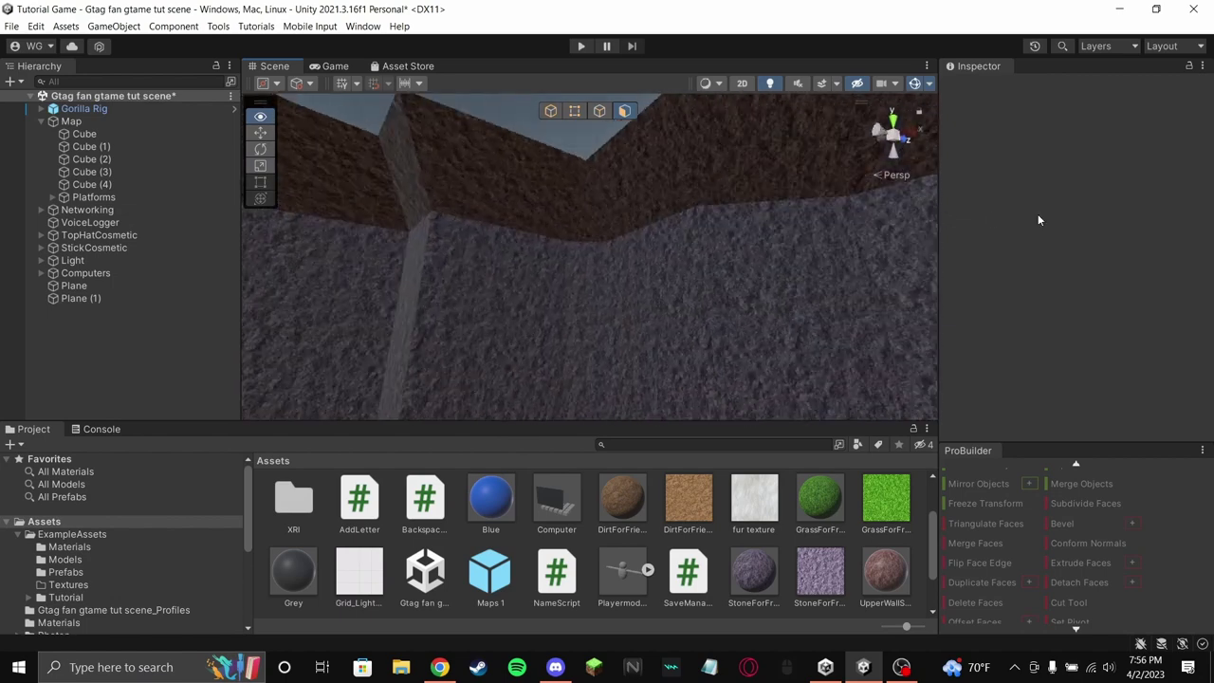
right_drag(1038, 220, 734, 585)
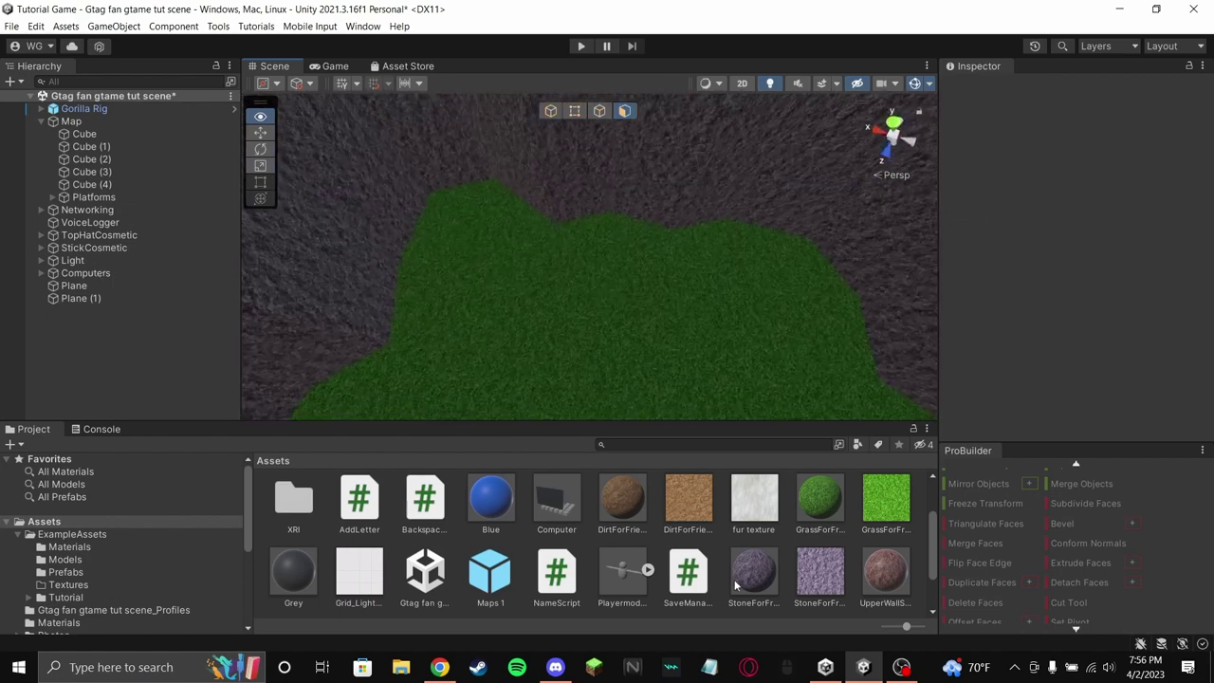
alt+drag(735, 585, 638, 447)
alt+drag(744, 368, 486, 153)
click(707, 369)
right_drag(601, 297, 687, 57)
alt+drag(687, 57, 658, 306)
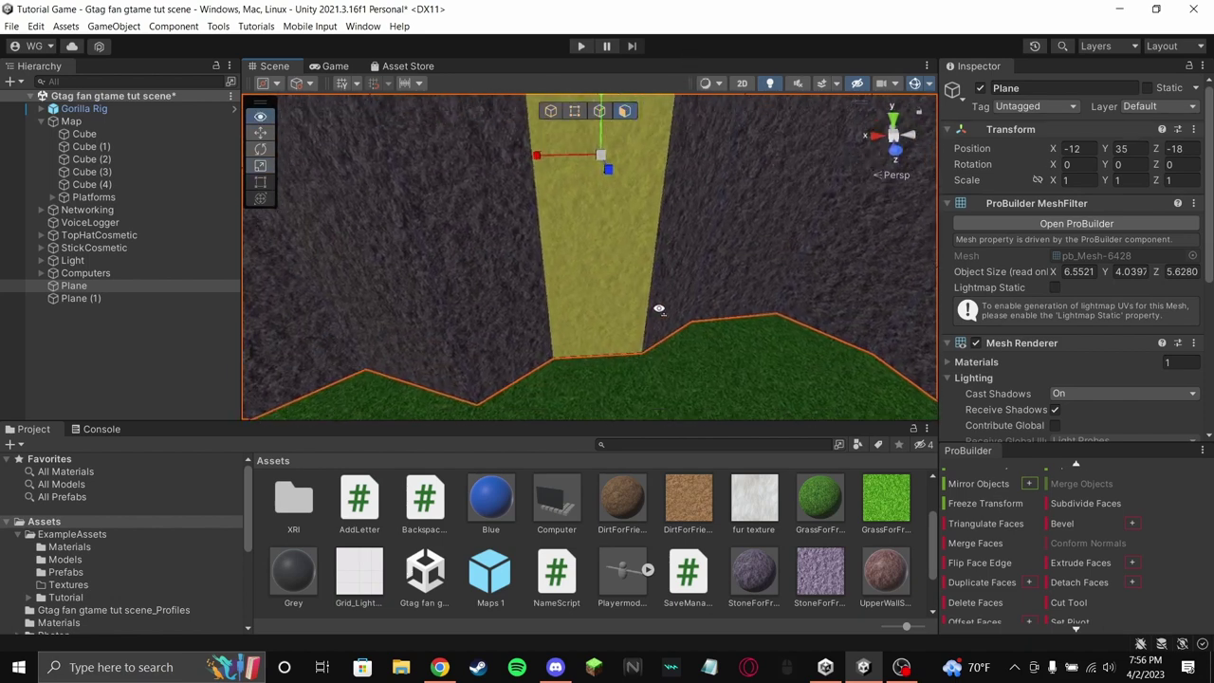
scroll(1027, 543, down, 2)
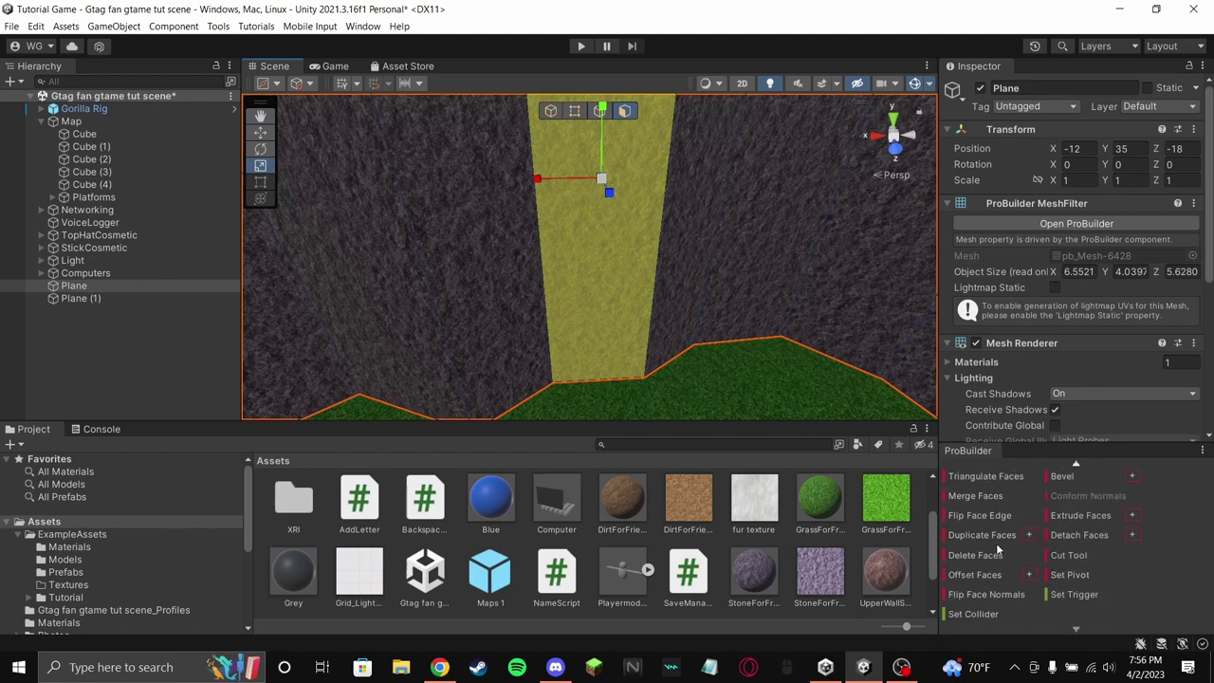
scroll(995, 547, up, 2)
scroll(1014, 516, up, 2)
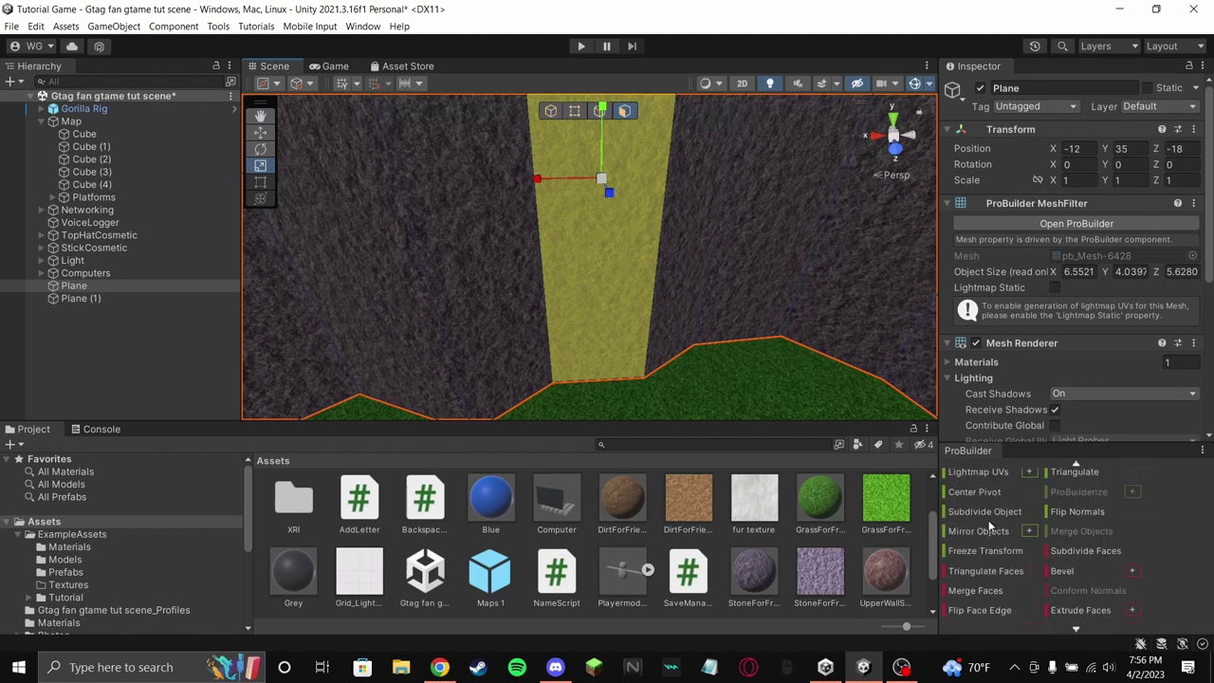
click(988, 513)
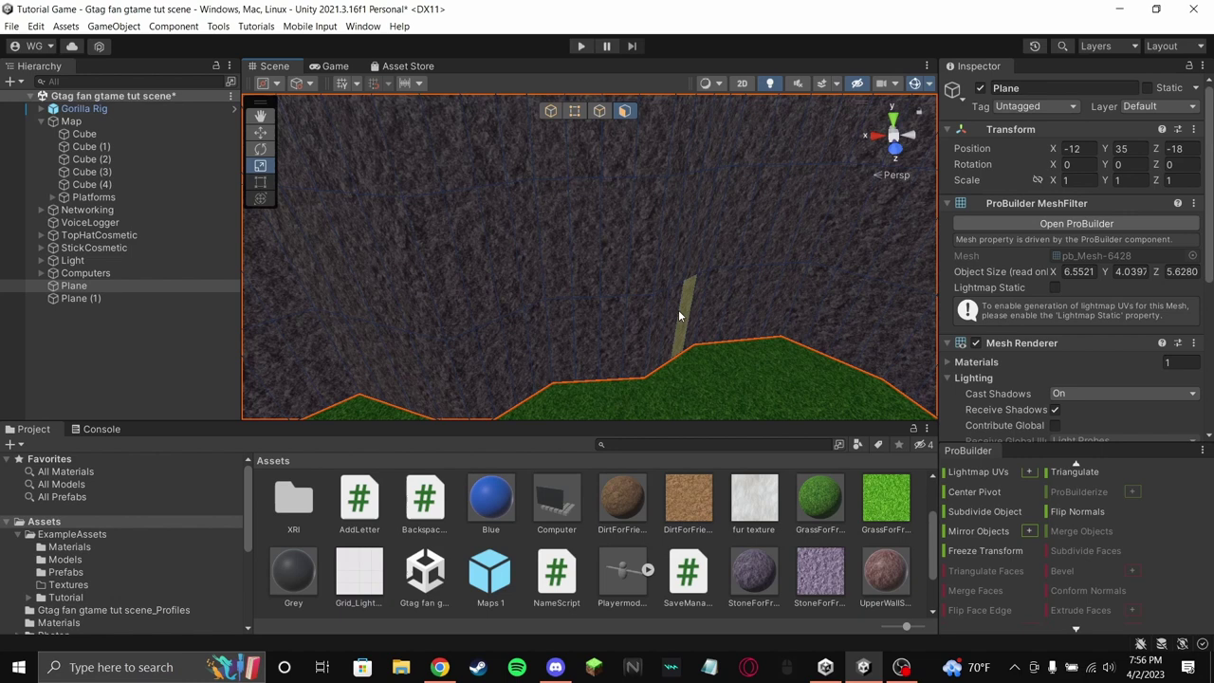
- Select the group of subdivided faces at the base of the wall in face mode
drag(693, 296, 629, 241)
click(624, 256)
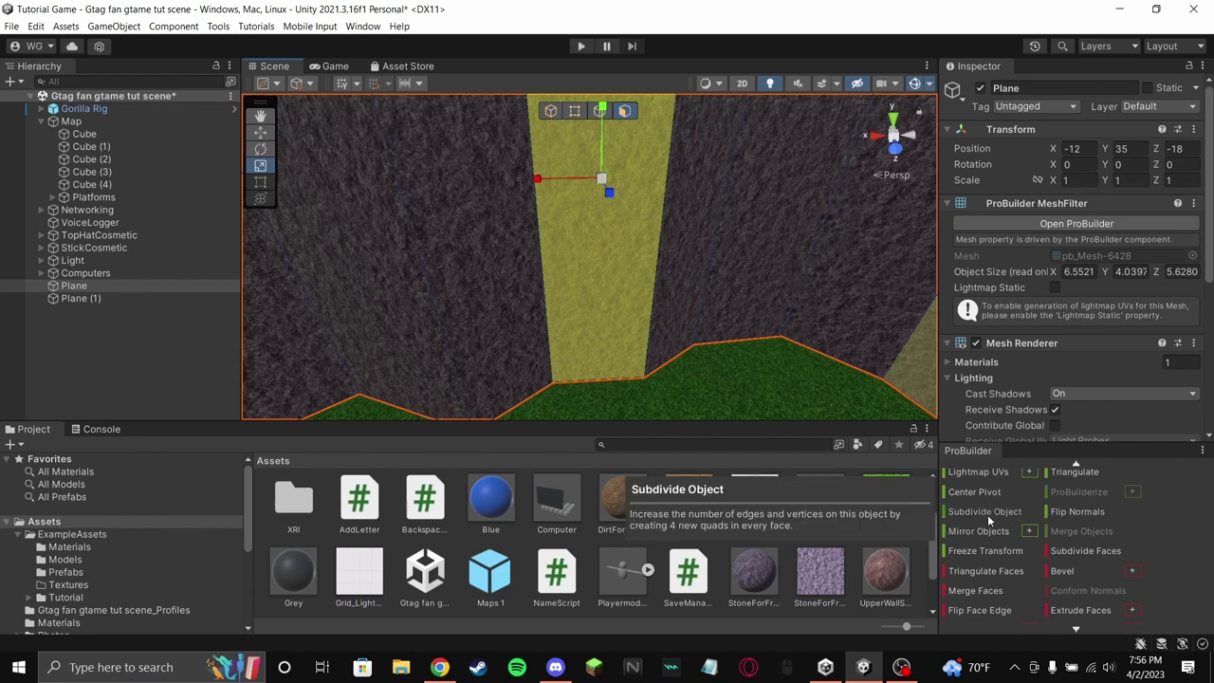
scroll(1014, 520, up, 2)
scroll(1052, 537, down, 2)
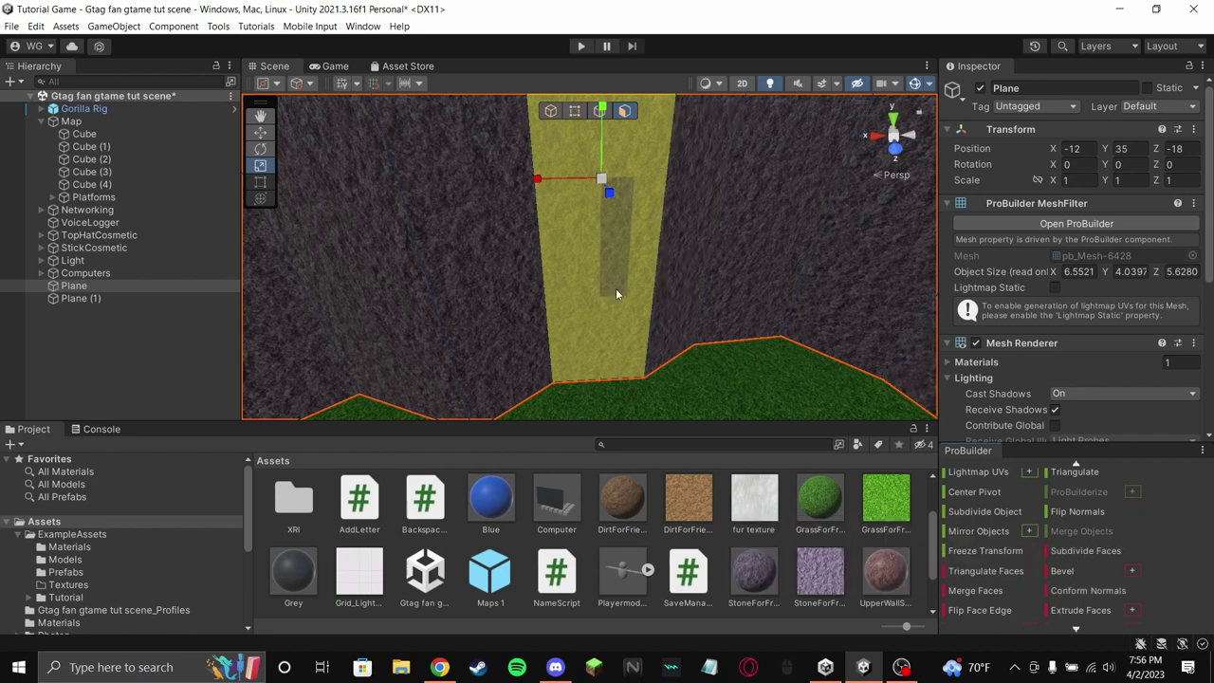
click(627, 334)
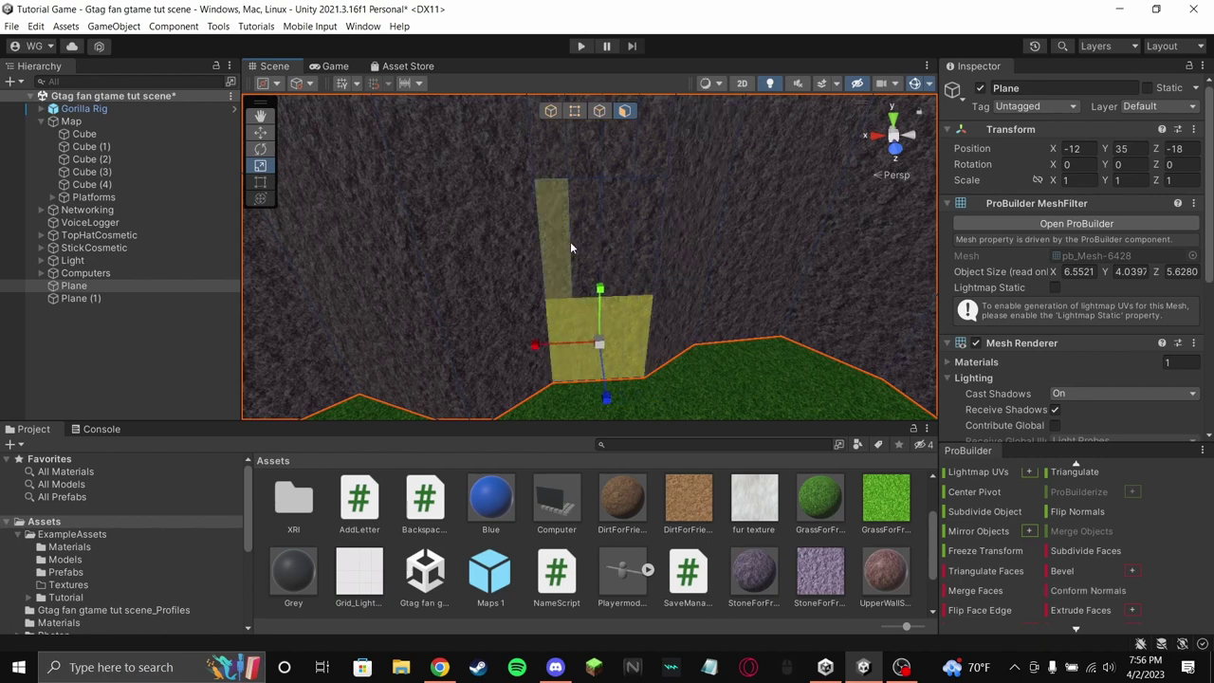
click(550, 112)
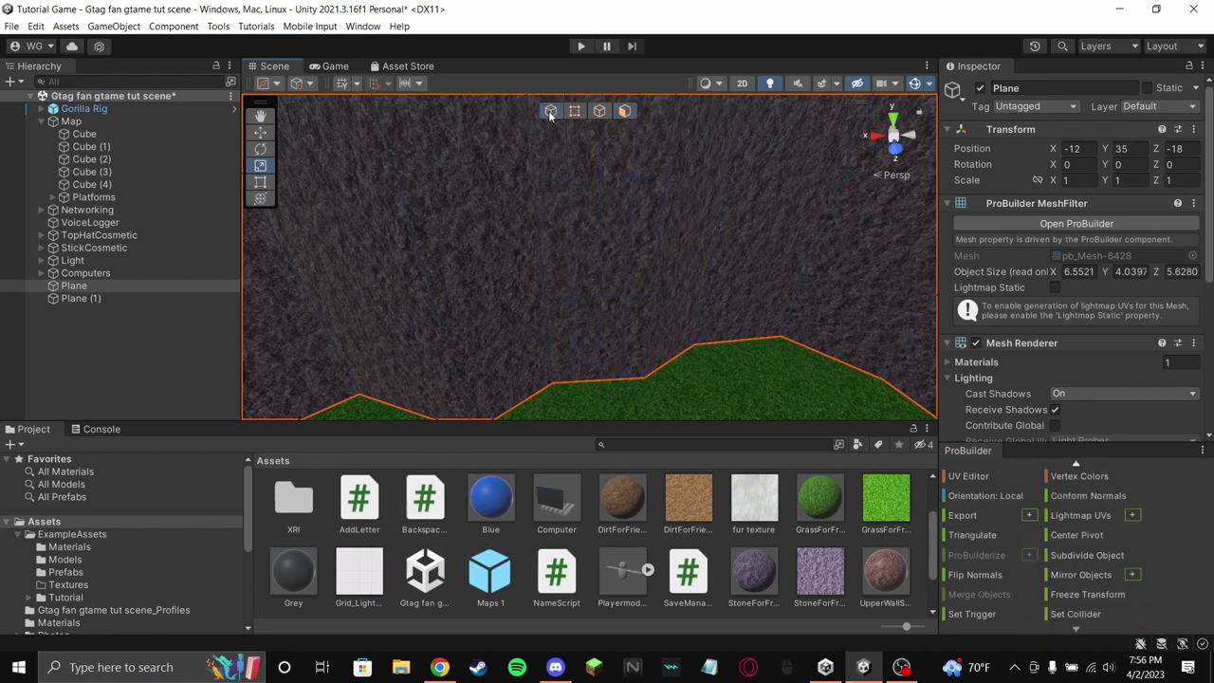
click(623, 111)
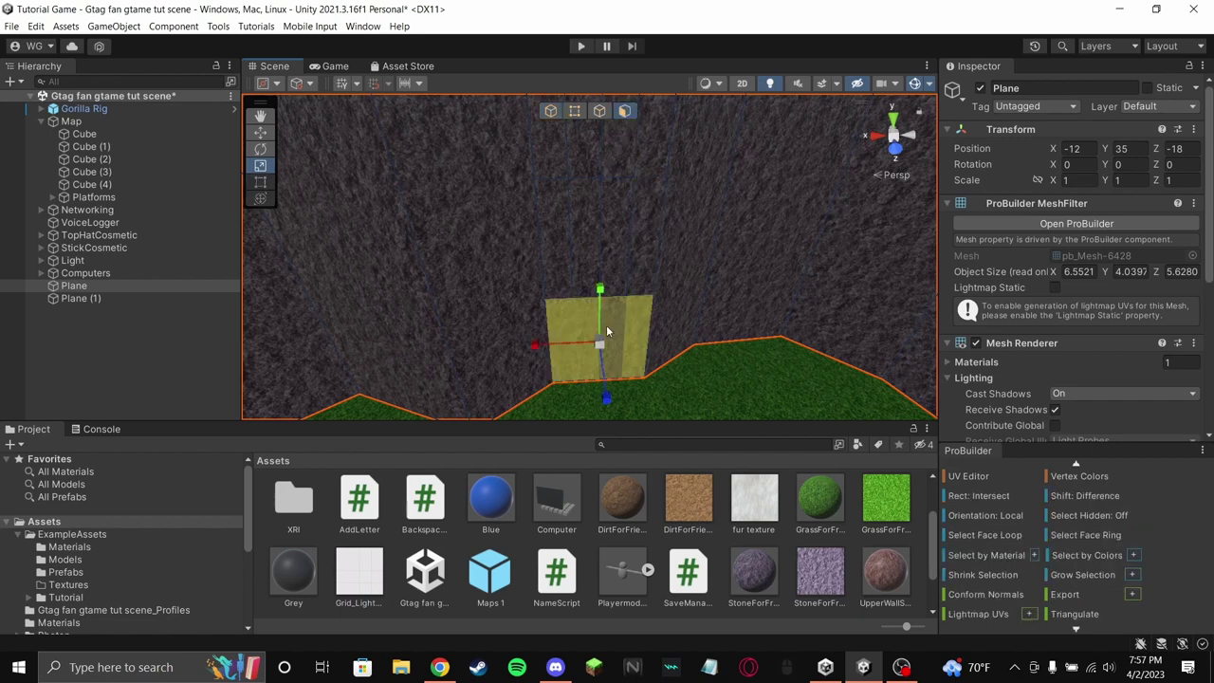
- Extrude the selected base faces outward into a straight tunnel, bringing the mesh to about 6.96 in Z
click(266, 136)
right_drag(587, 256, 729, 364)
shift+drag(630, 287, 1016, 432)
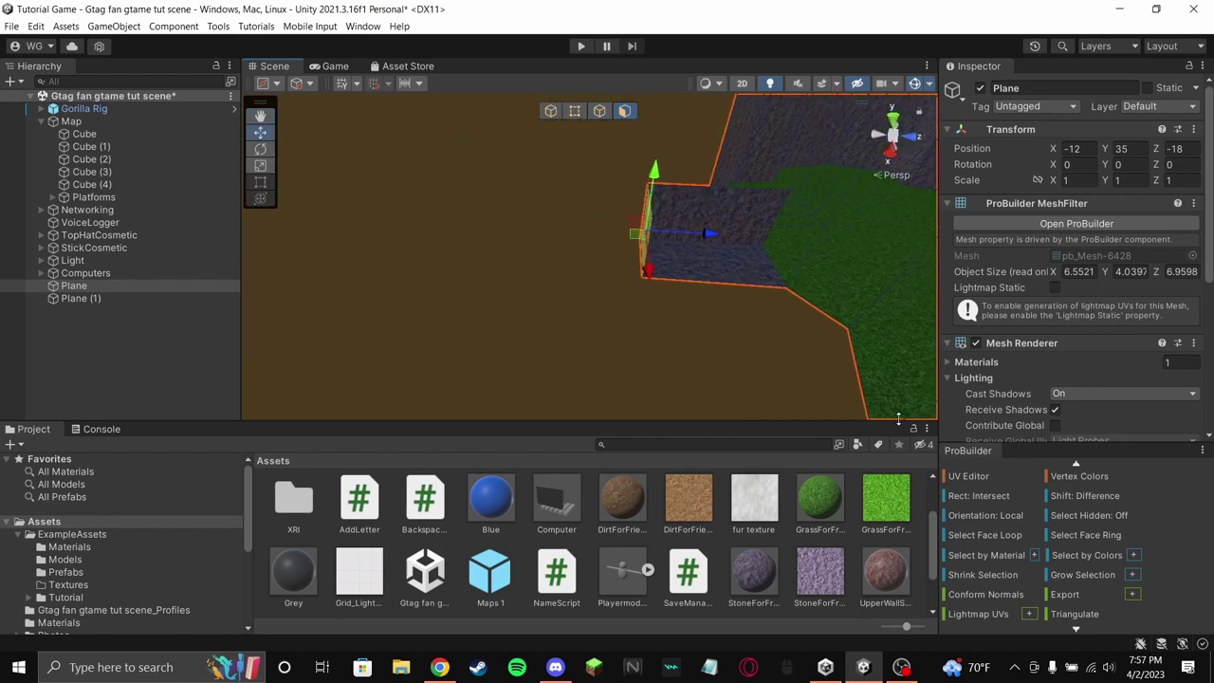
- Extrude and rotate the tunnel's end faces in further sections to form a curve, bringing the mesh to about 8.76 in Z
alt+drag(742, 363, 698, 408)
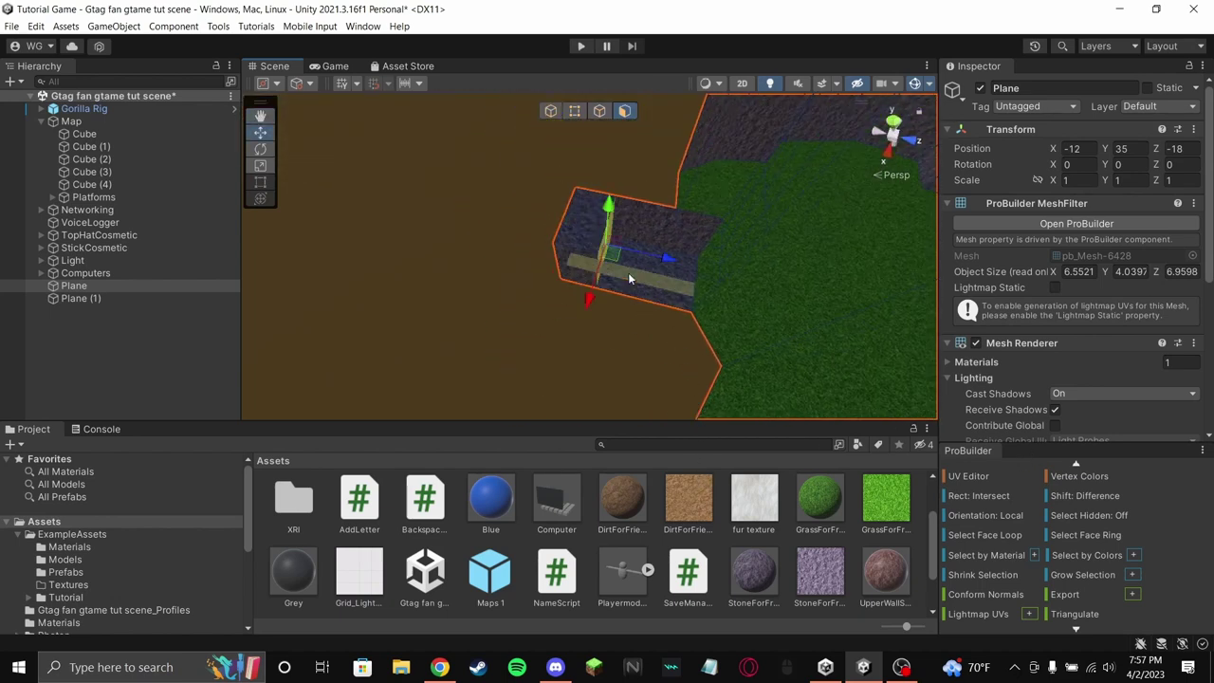
drag(617, 263, 523, 190)
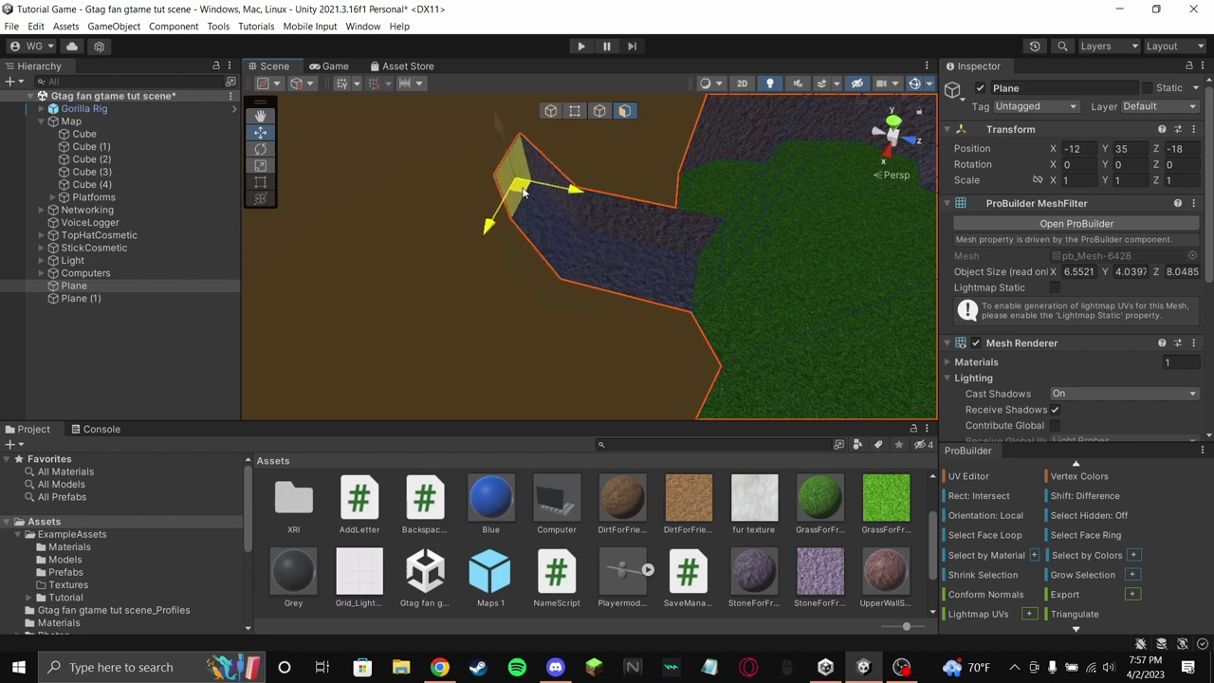
click(261, 150)
drag(556, 213, 423, 228)
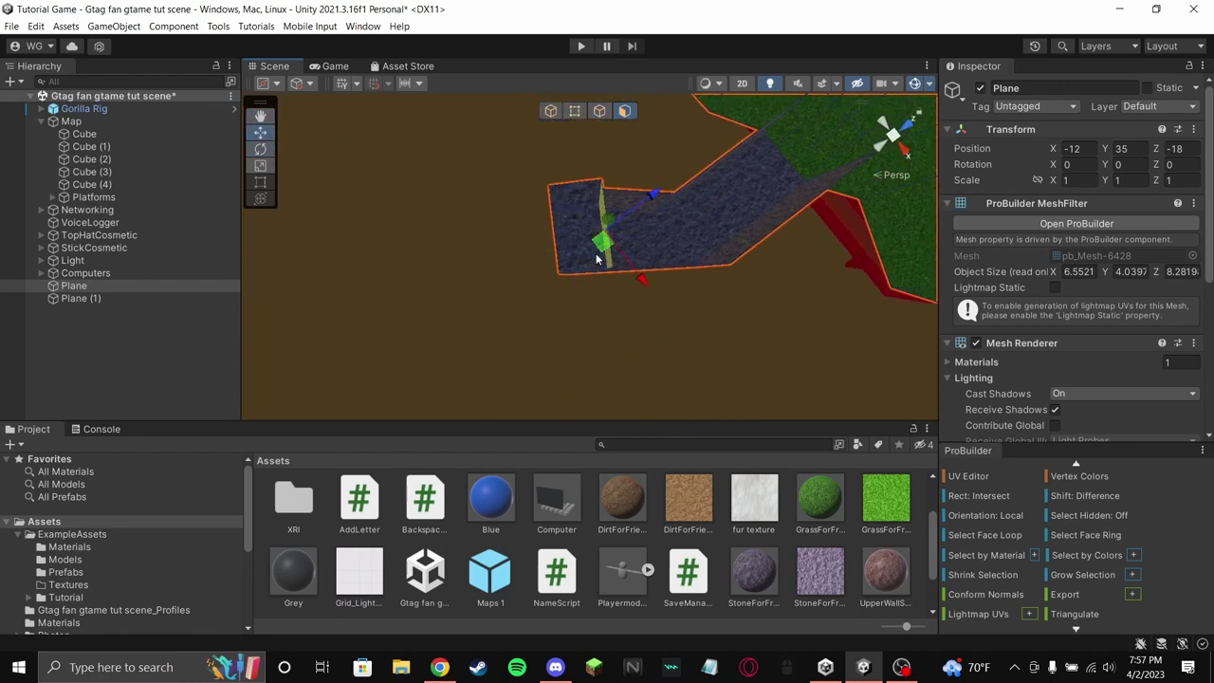
drag(595, 253, 446, 173)
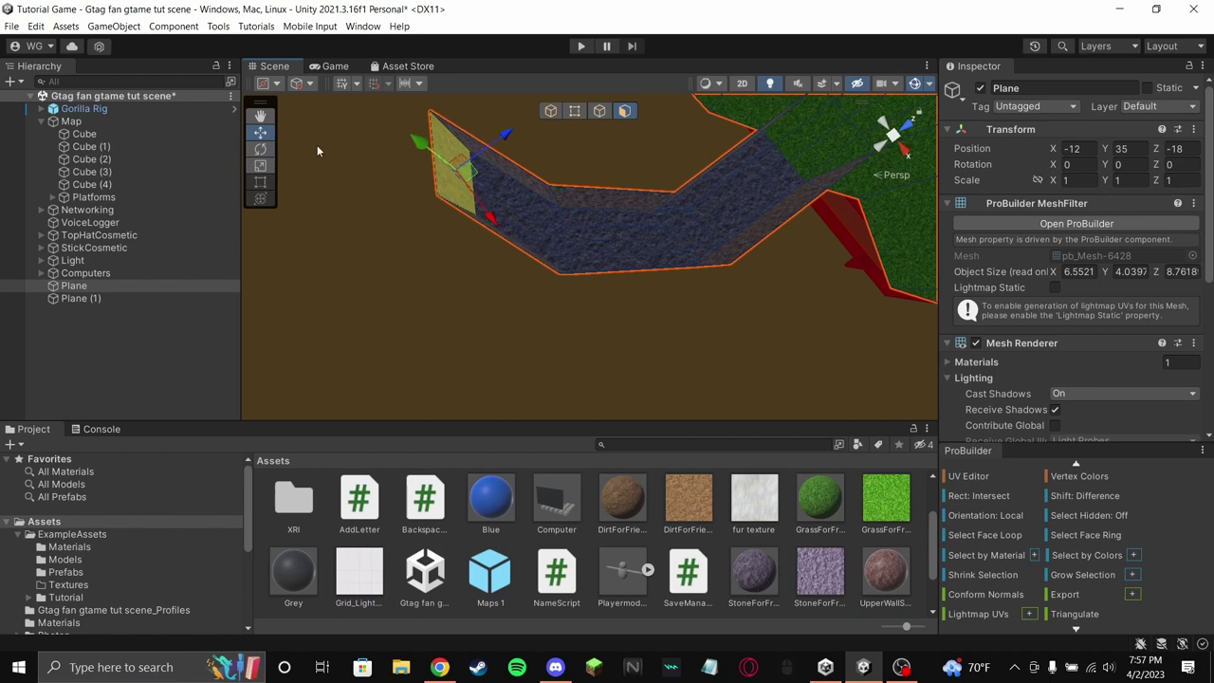
- Rotate the tunnel's end faces and extrude them further along the bend, bringing the mesh to about 9.03 in Z
click(262, 150)
drag(513, 203, 629, 299)
key(w)
drag(504, 244, 500, 250)
right_drag(626, 258, 531, 275)
right_drag(648, 300, 541, 234)
alt+drag(540, 235, 623, 225)
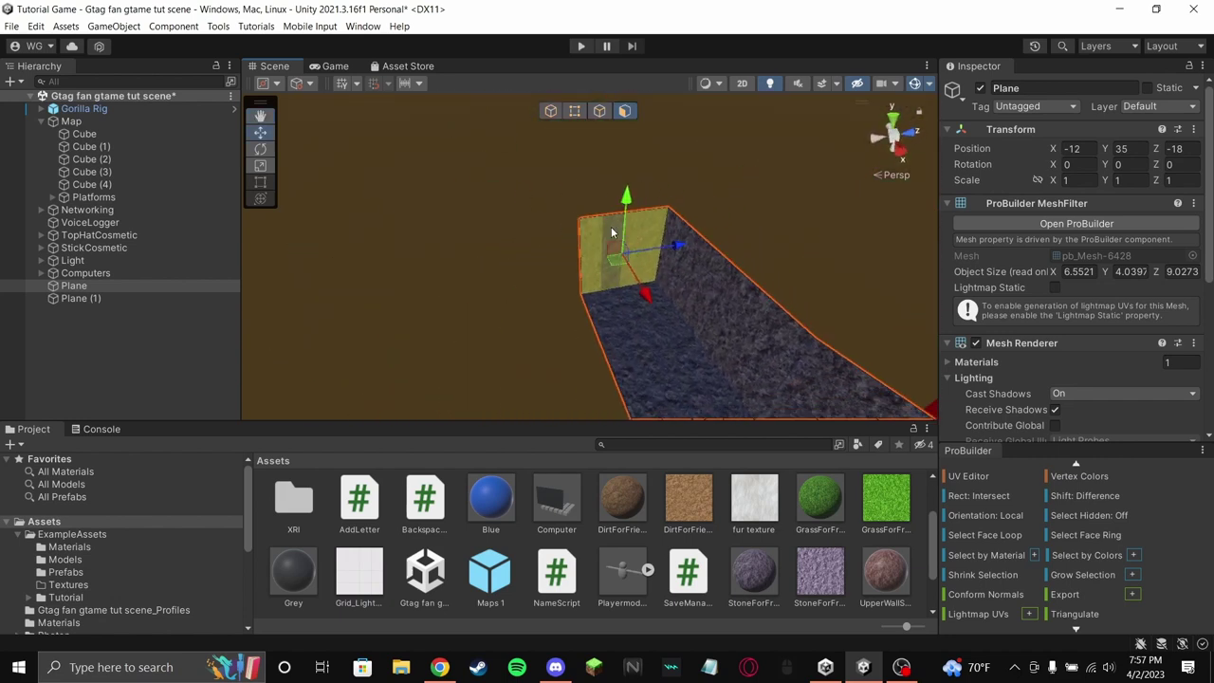
- Extrude the tunnel's end again and scale its faces up into a large opening, bringing the mesh to about 11.12 in Z
right_drag(612, 232, 811, 256)
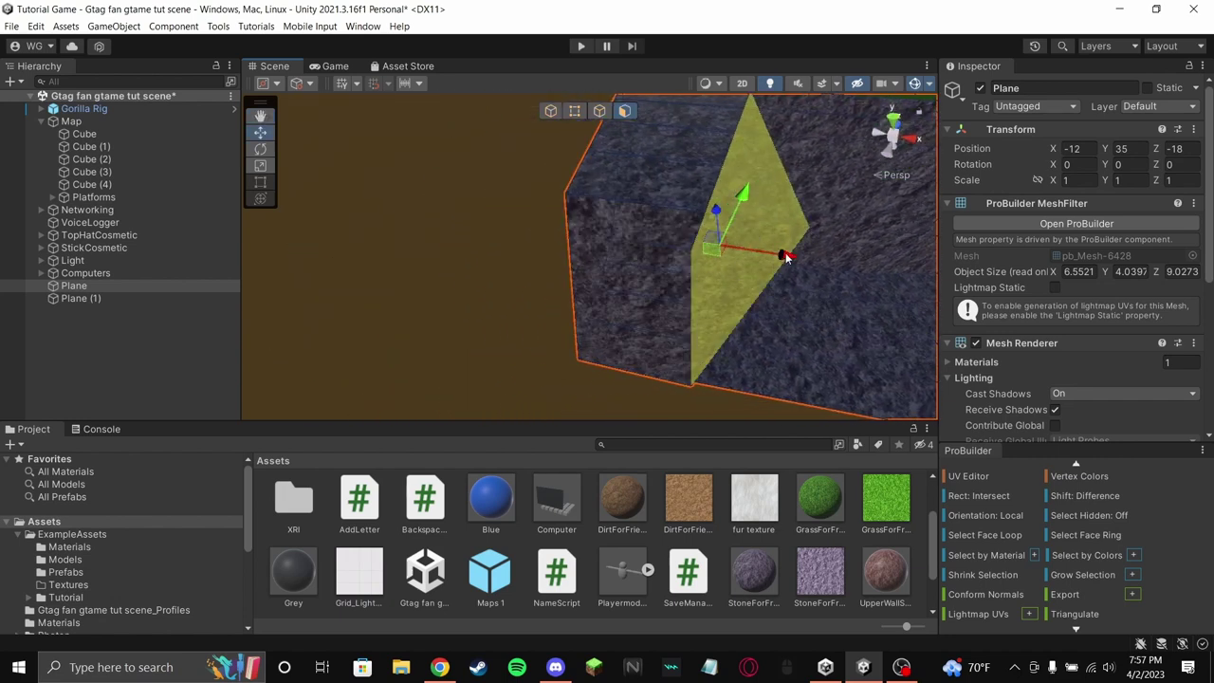
drag(779, 262, 723, 139)
scroll(546, 249, down, 5)
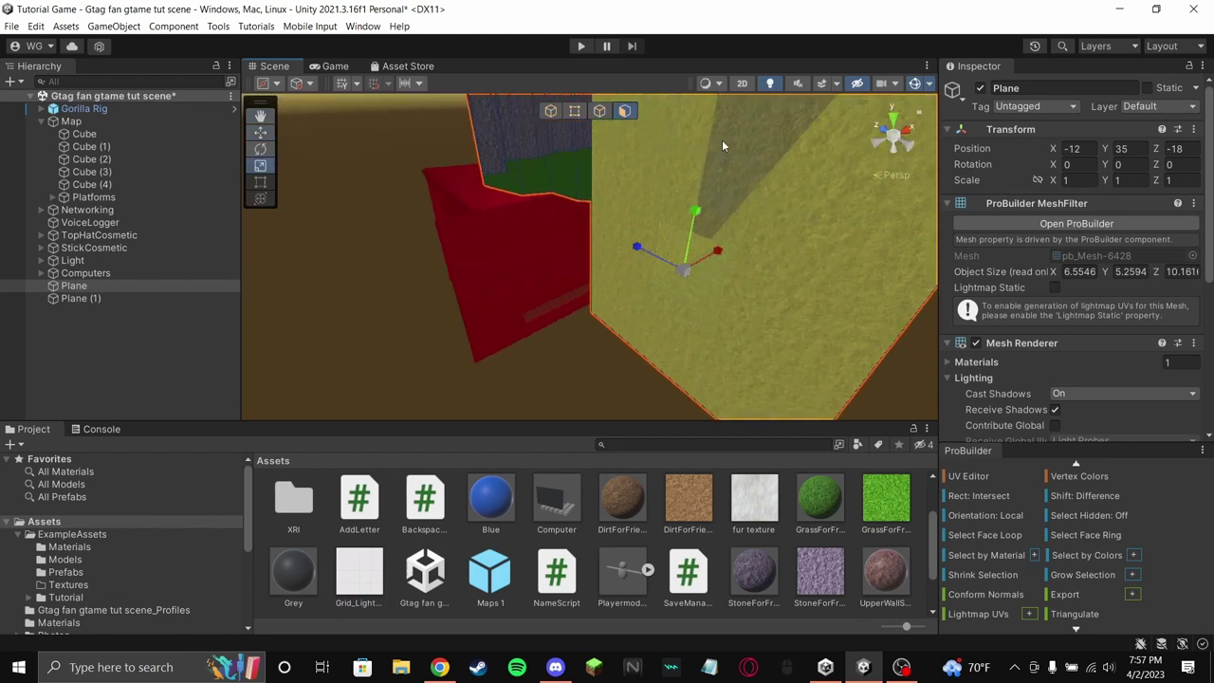
right_drag(631, 375, 724, 303)
alt+drag(723, 303, 683, 311)
drag(562, 320, 402, 342)
- Raise the enlarged end faces so their lower edge lines up with the tunnel floor, bringing the mesh to about 4.04 in Y
click(261, 133)
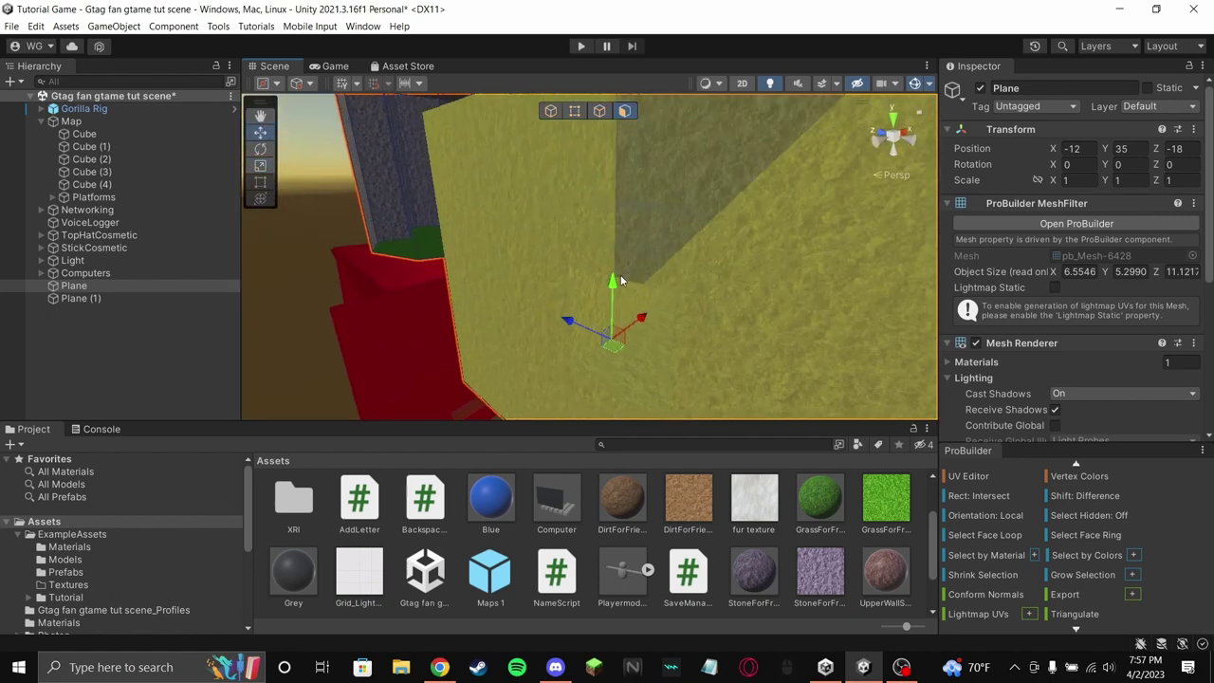
drag(614, 271, 664, 59)
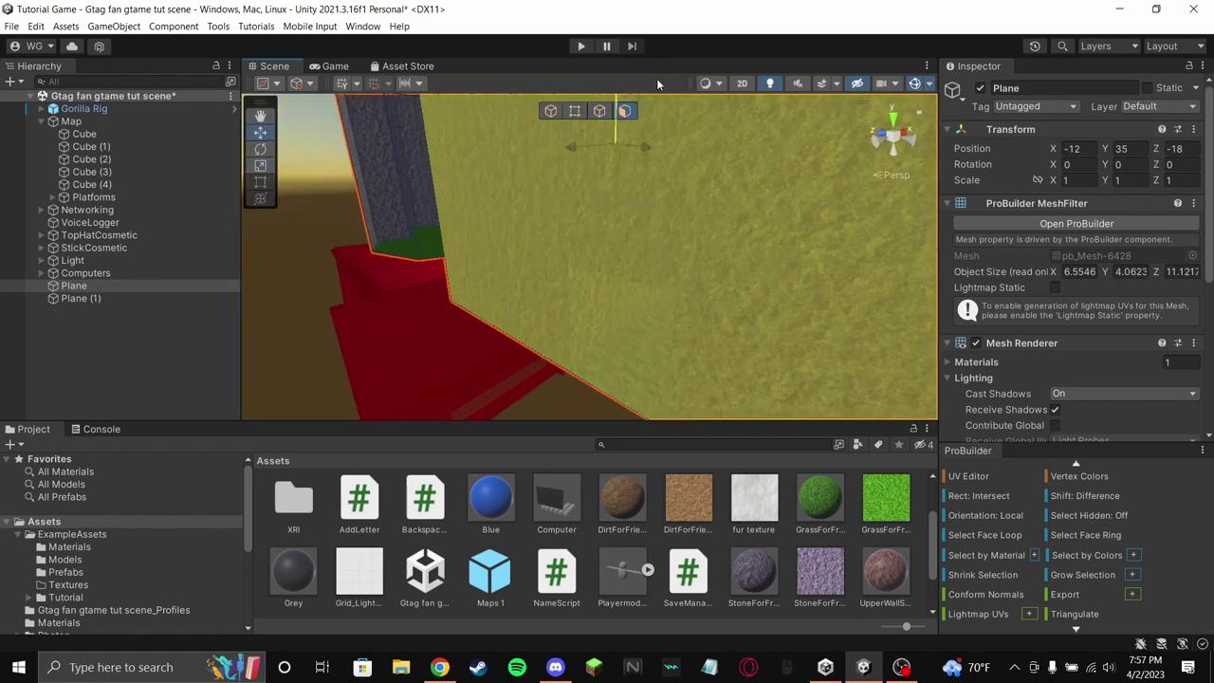
alt+drag(653, 194, 456, 125)
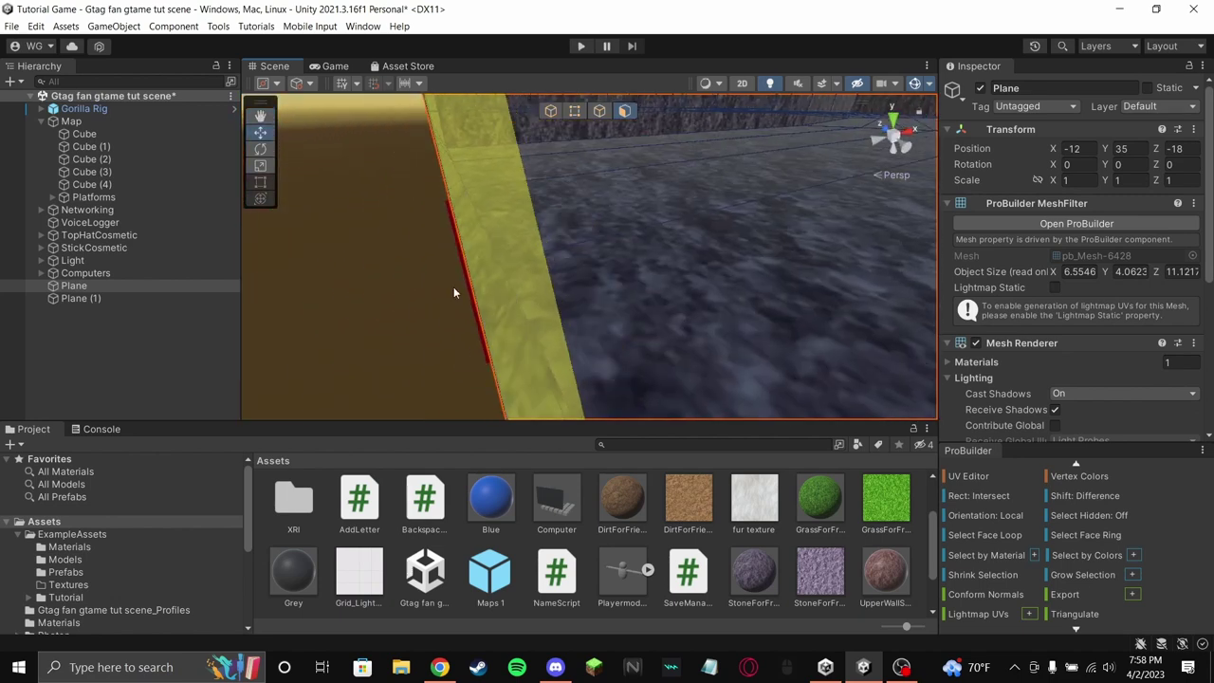
alt+drag(453, 292, 501, 501)
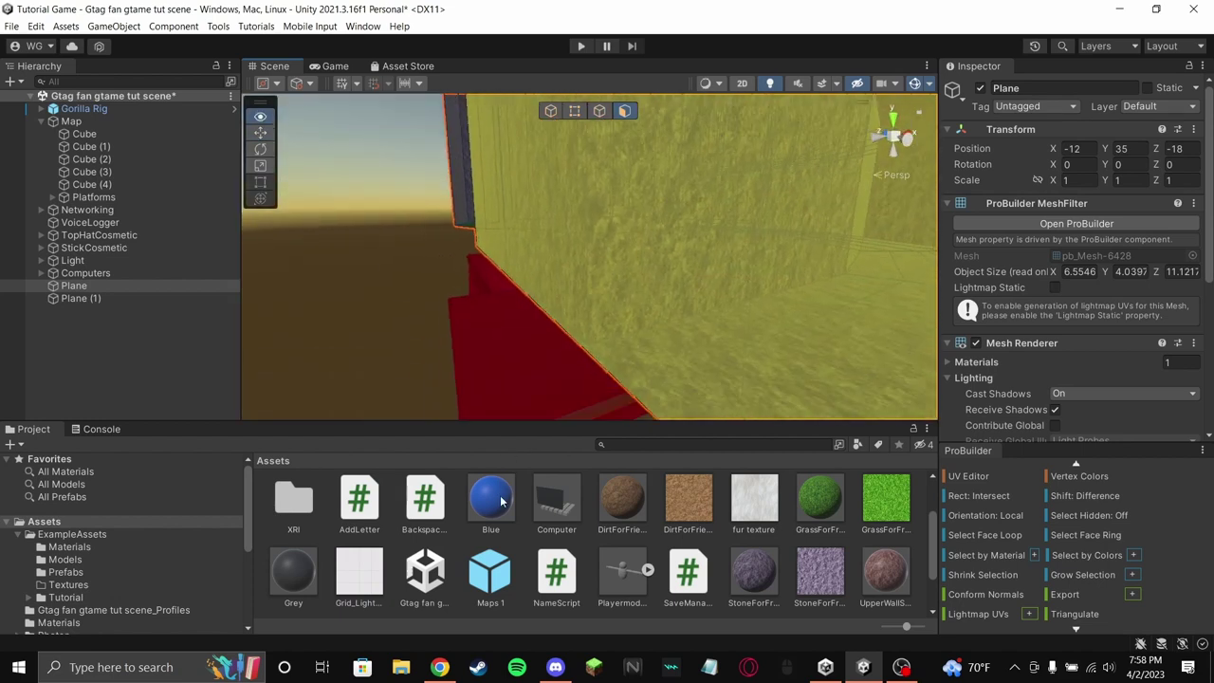
- Extrude the enlarged end faces outward into a wide chamber, bringing the mesh to about 12.43 in X
right_drag(635, 384, 609, 414)
key(s)
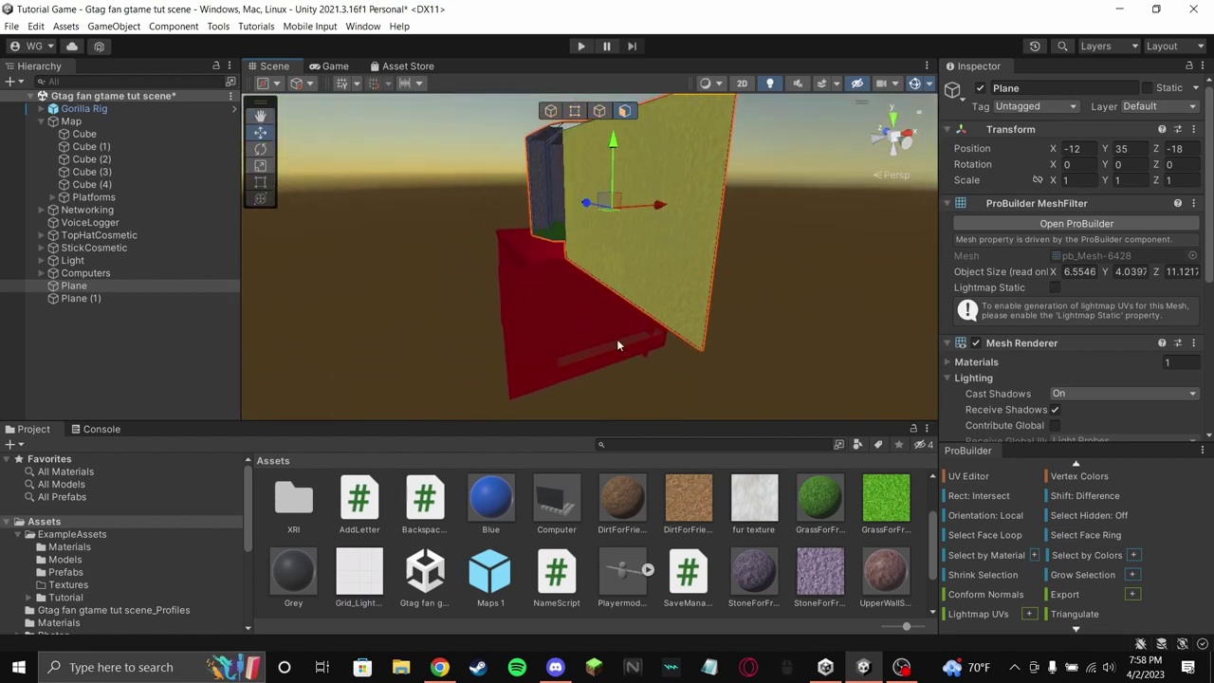
drag(608, 202, 257, 287)
- Delete the ceiling faces of the new chamber to open it to the sky
right_drag(654, 318, 608, 314)
key(w)
alt+drag(608, 315, 855, 186)
scroll(1043, 579, down, 5)
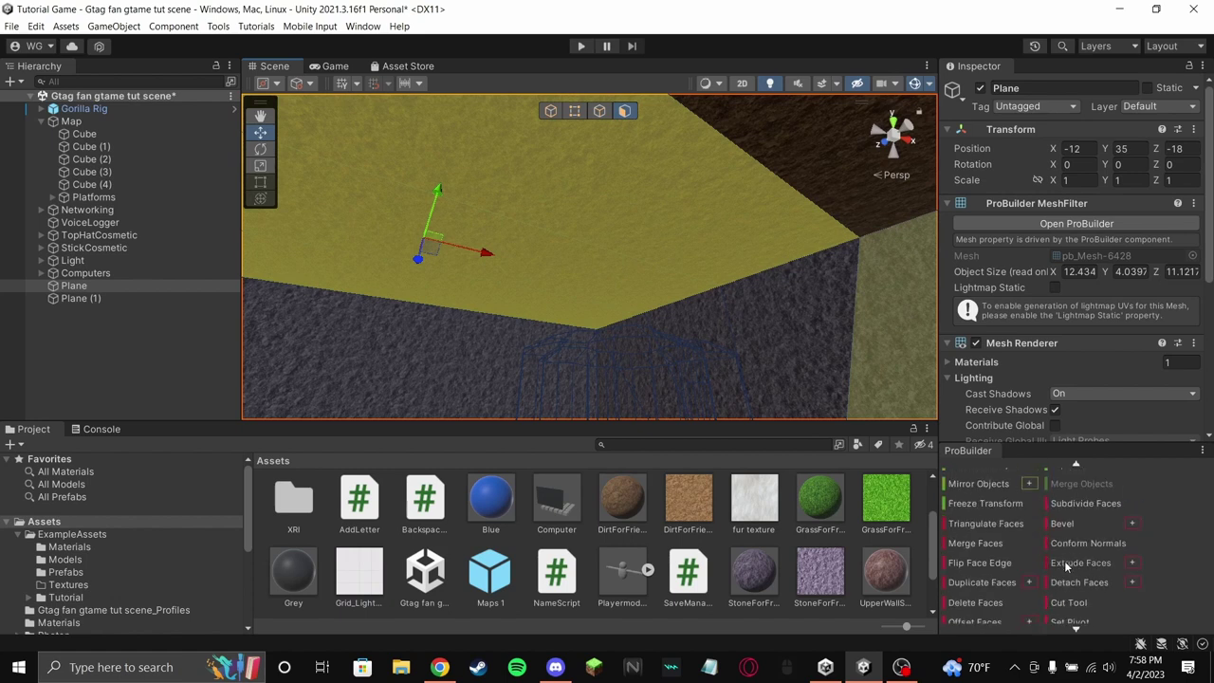
click(977, 601)
right_drag(787, 317, 918, 305)
click(716, 252)
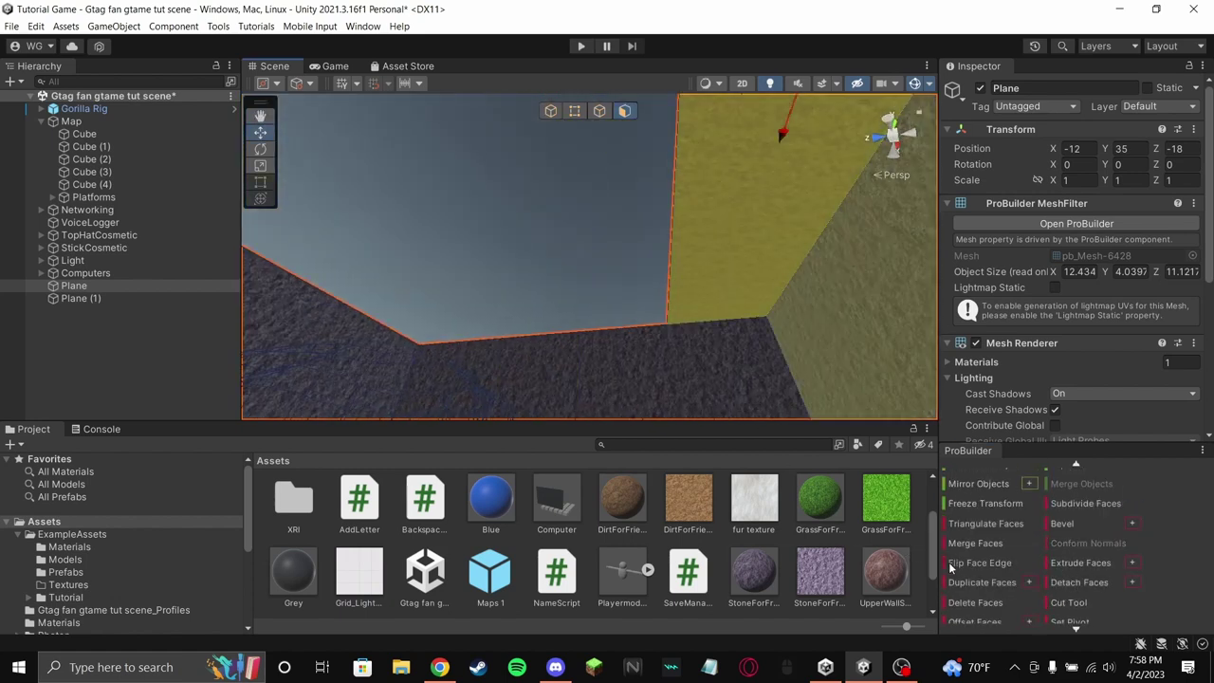
click(947, 603)
- Select the upper edges around all four sides of the open chamber in edge mode
click(705, 347)
right_drag(706, 347, 599, 110)
click(599, 110)
scroll(595, 175, down, 3)
click(547, 190)
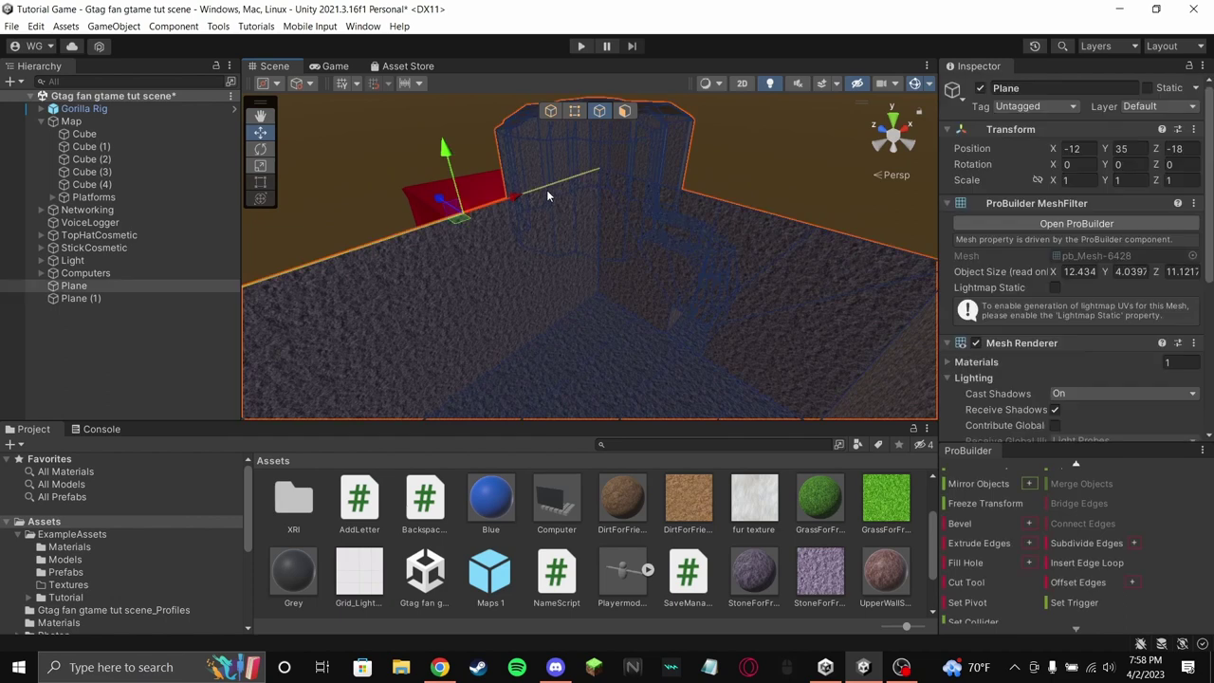
right_drag(408, 204, 500, 220)
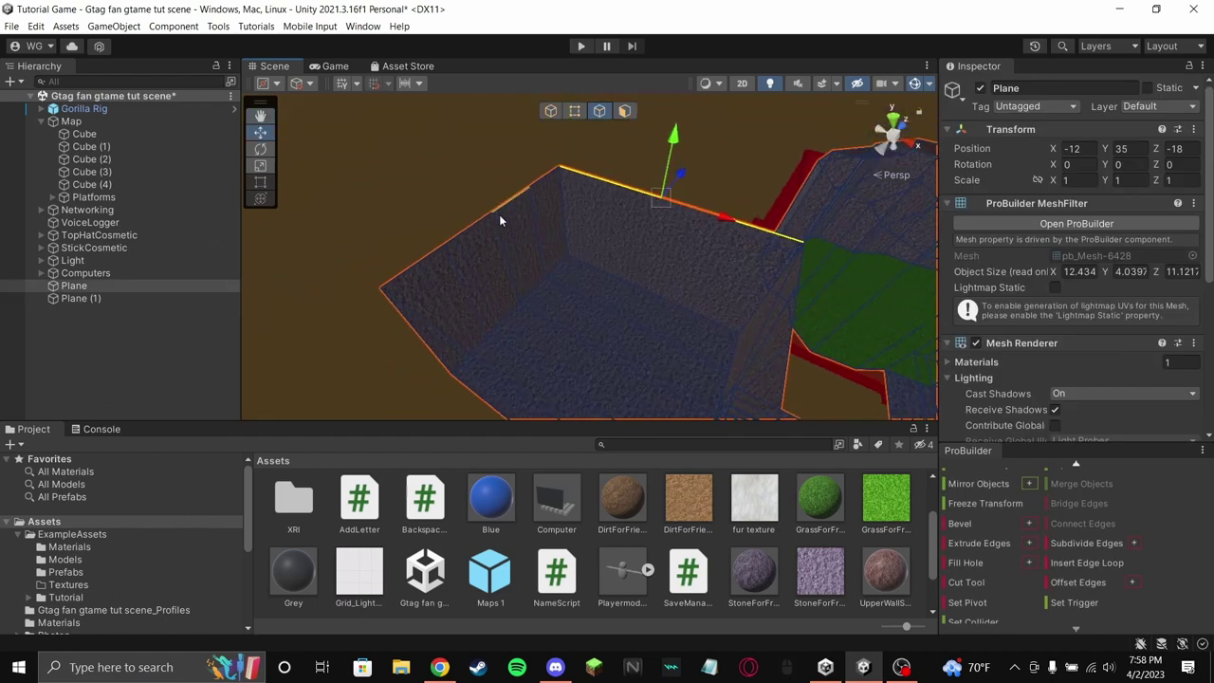
double_click(519, 200)
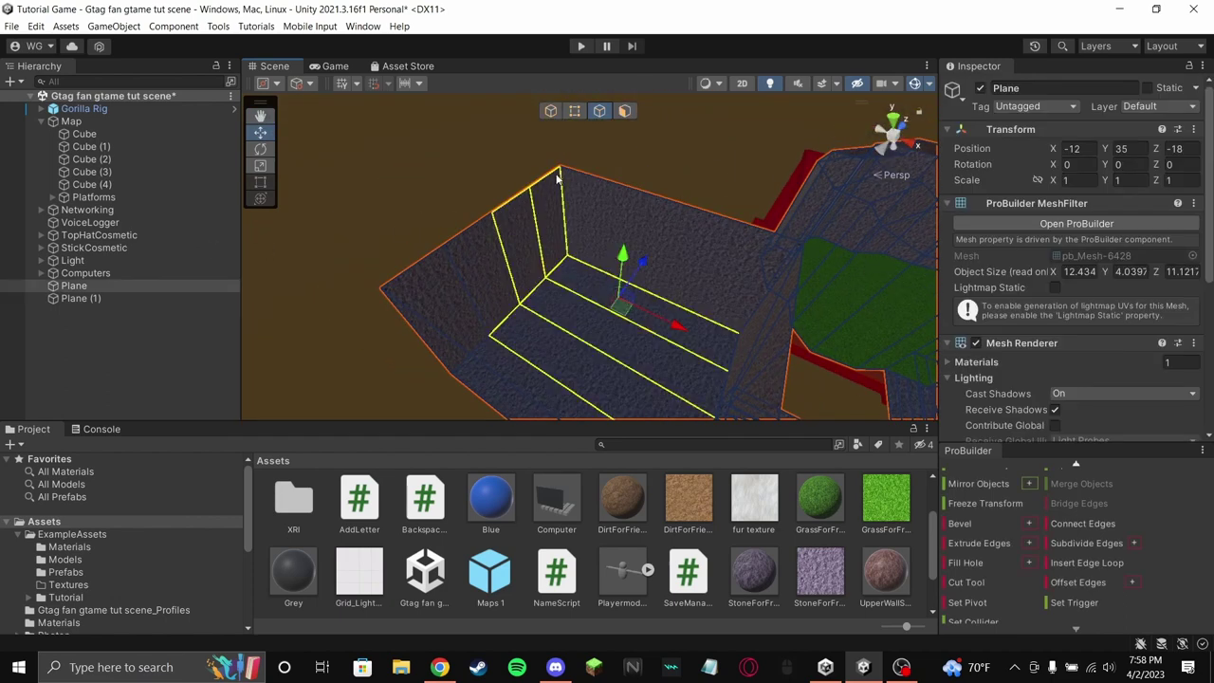
click(557, 175)
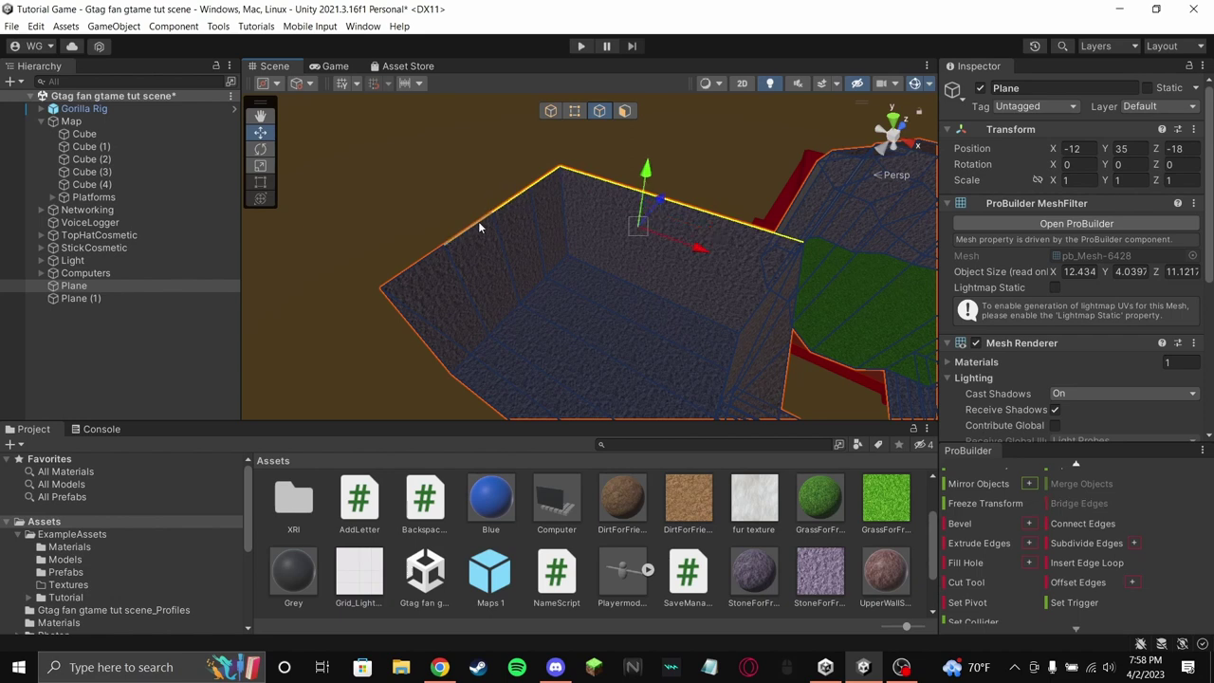
shift+click(411, 301)
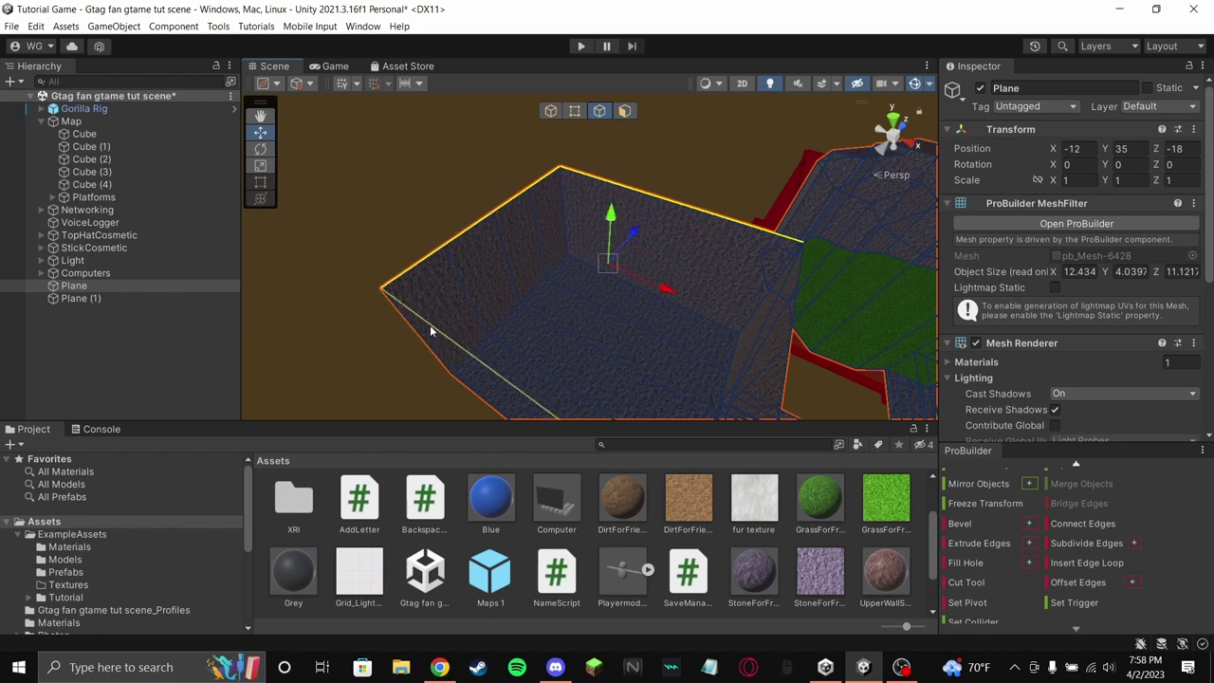
shift+click(429, 324)
right_drag(430, 325, 657, 288)
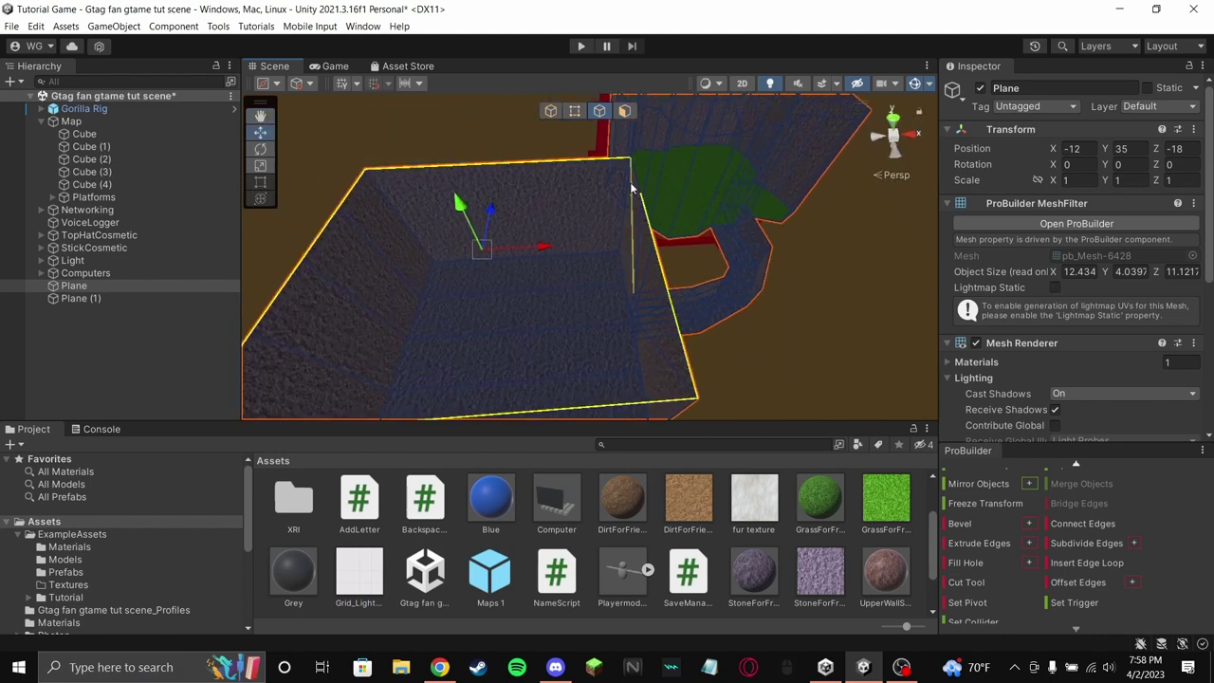
- Extrude the chamber's upper edges and scale them inward into a rim
right_drag(592, 254, 269, 159)
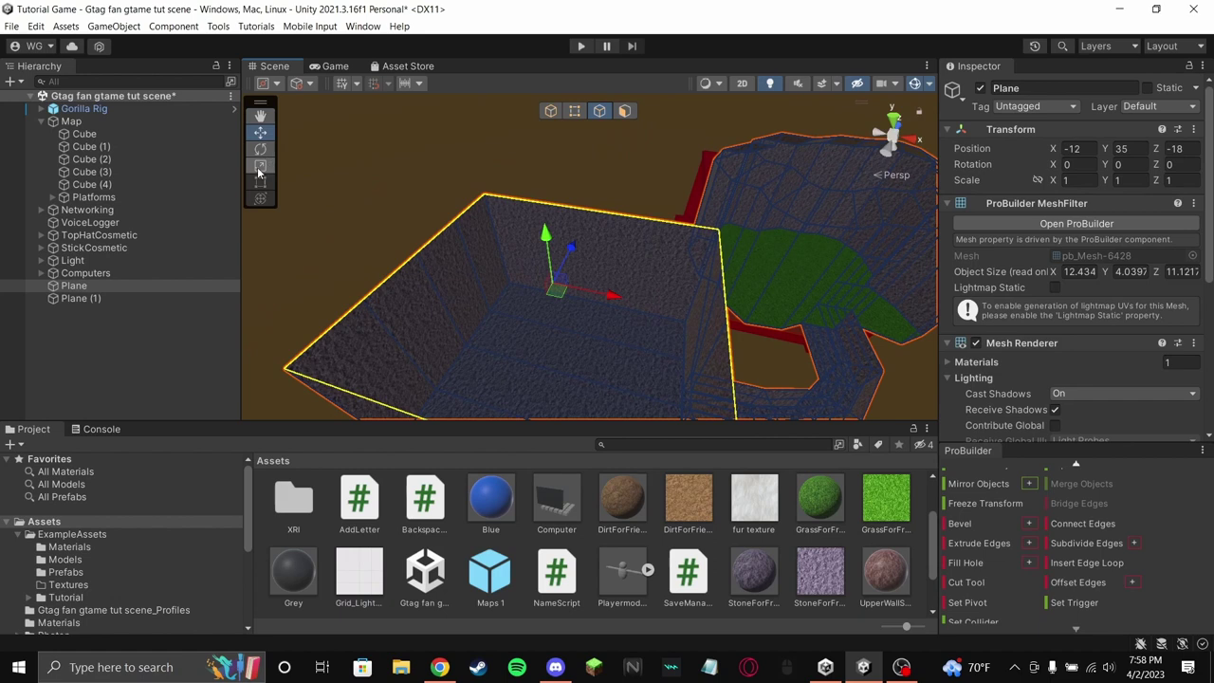
key(ctrl+e)
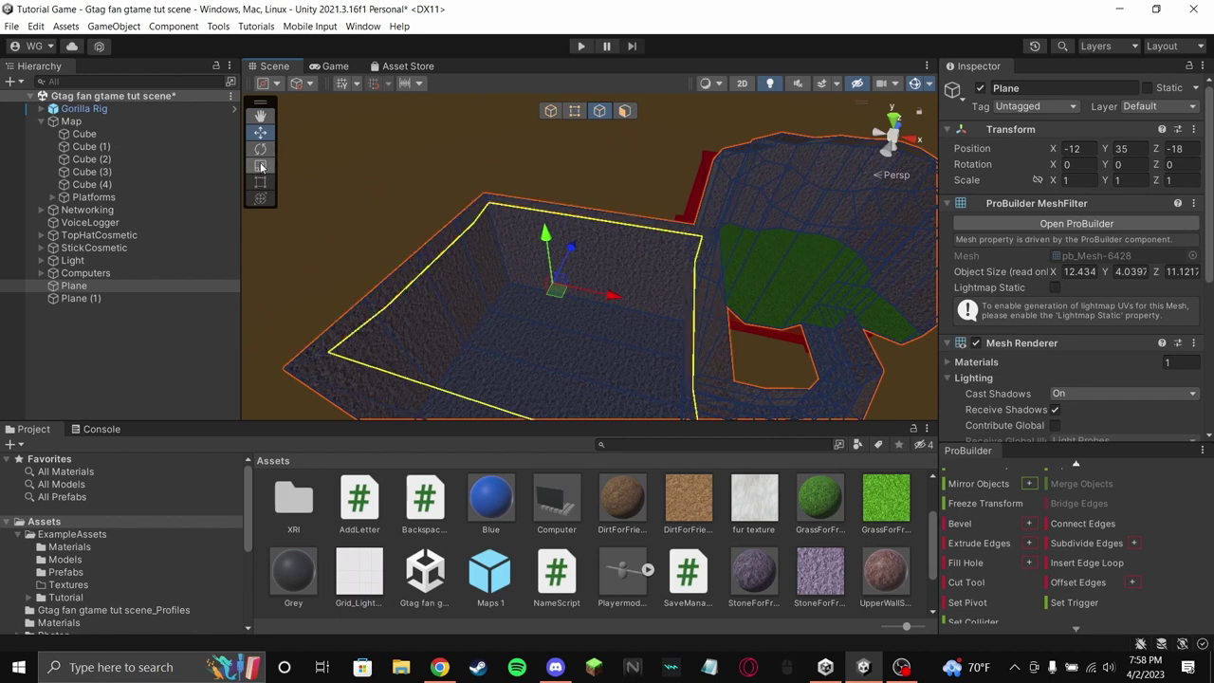
drag(563, 292, 465, 251)
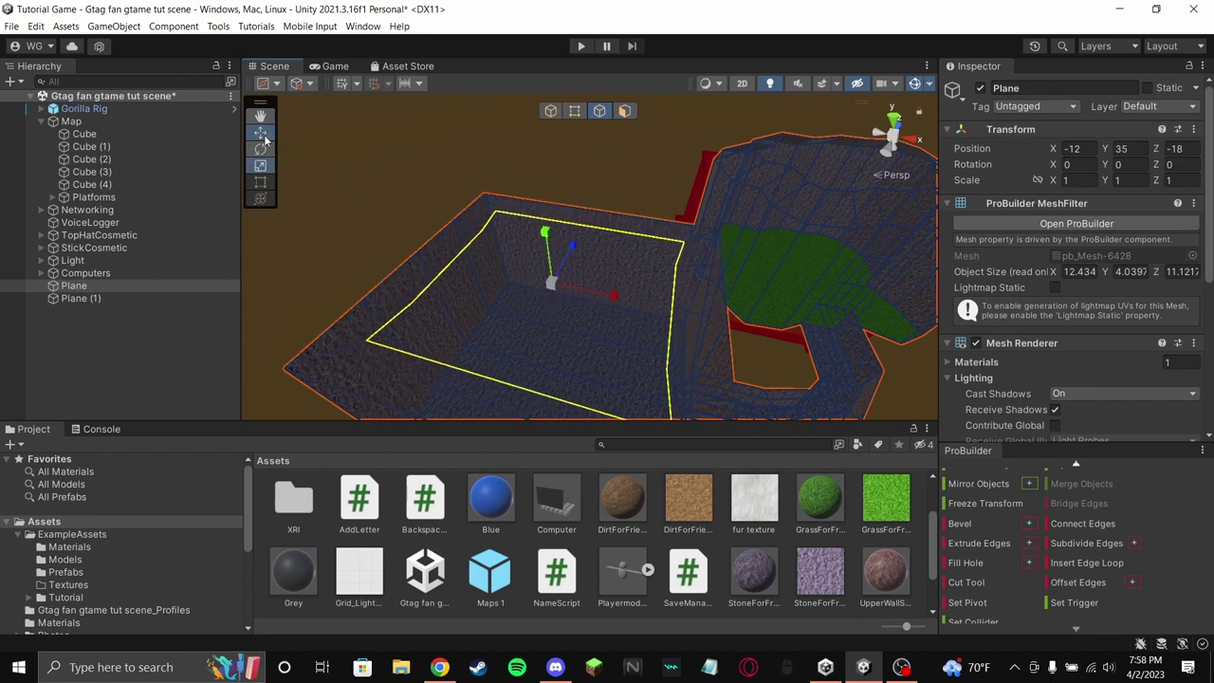
- Raise the chamber's rim edges, bringing the mesh to about 4.30 in Y
drag(551, 196, 551, 187)
key(w)
right_drag(551, 188, 664, 284)
- Detach the chamber wall faces around the tunnel opening into a separate object and apply the dirt texture to it
click(624, 110)
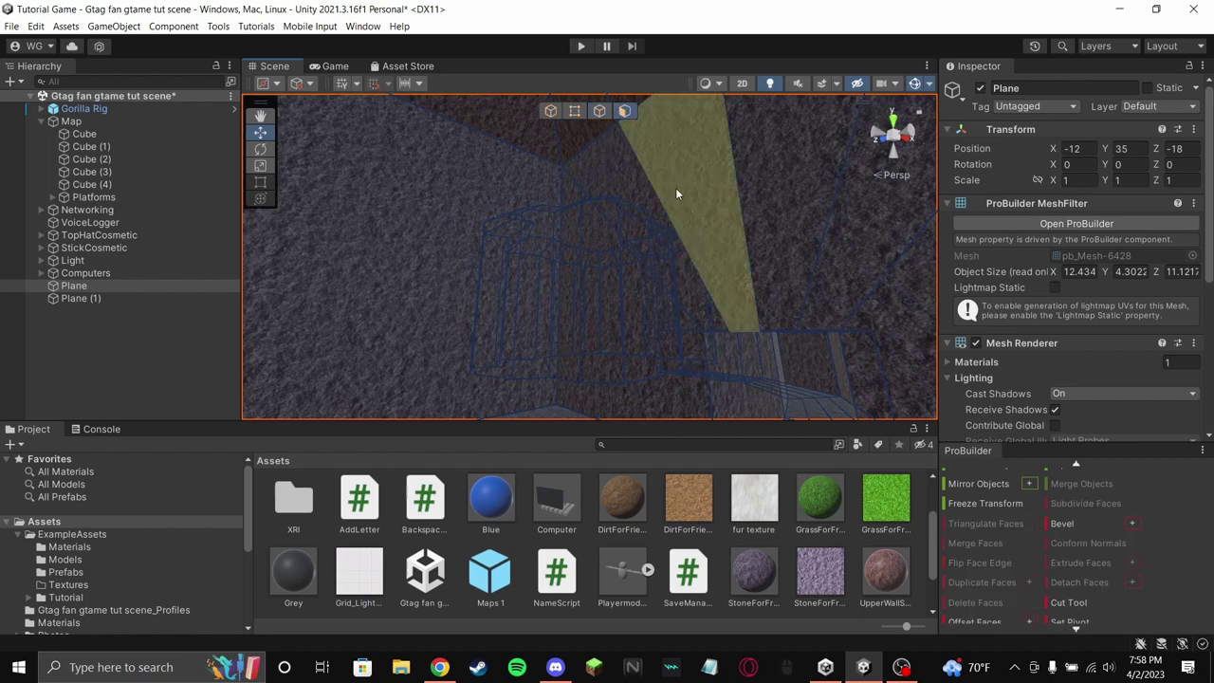
click(647, 273)
right_drag(659, 211, 841, 311)
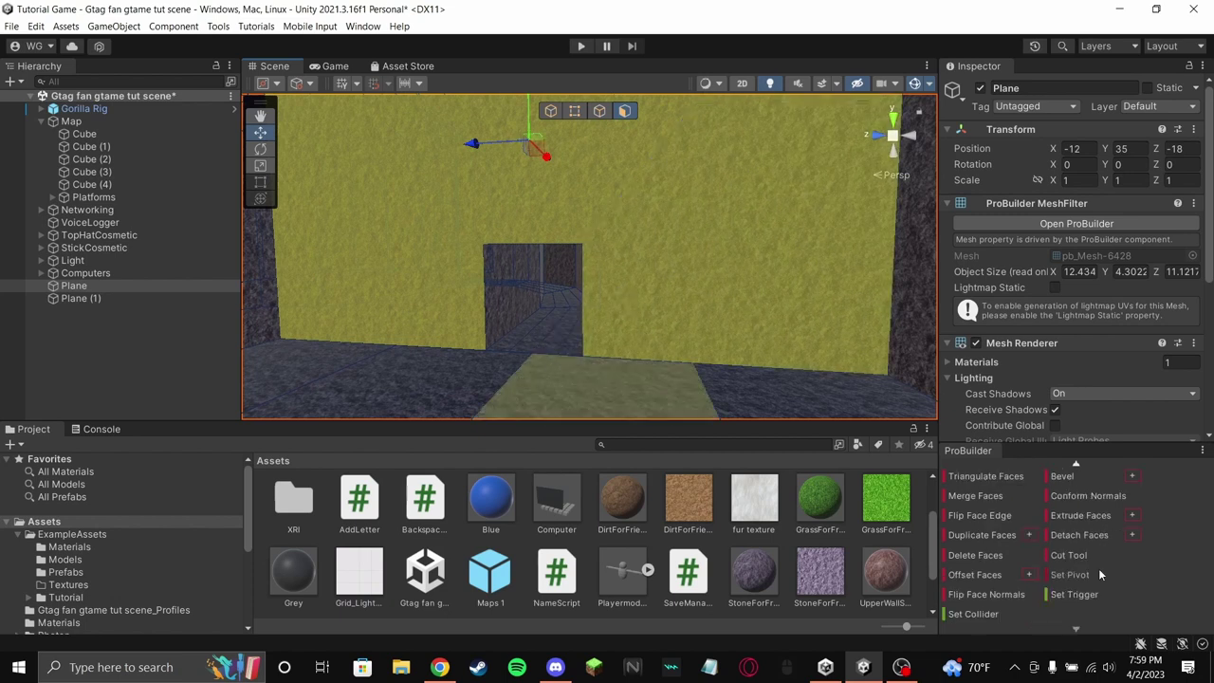
click(1070, 532)
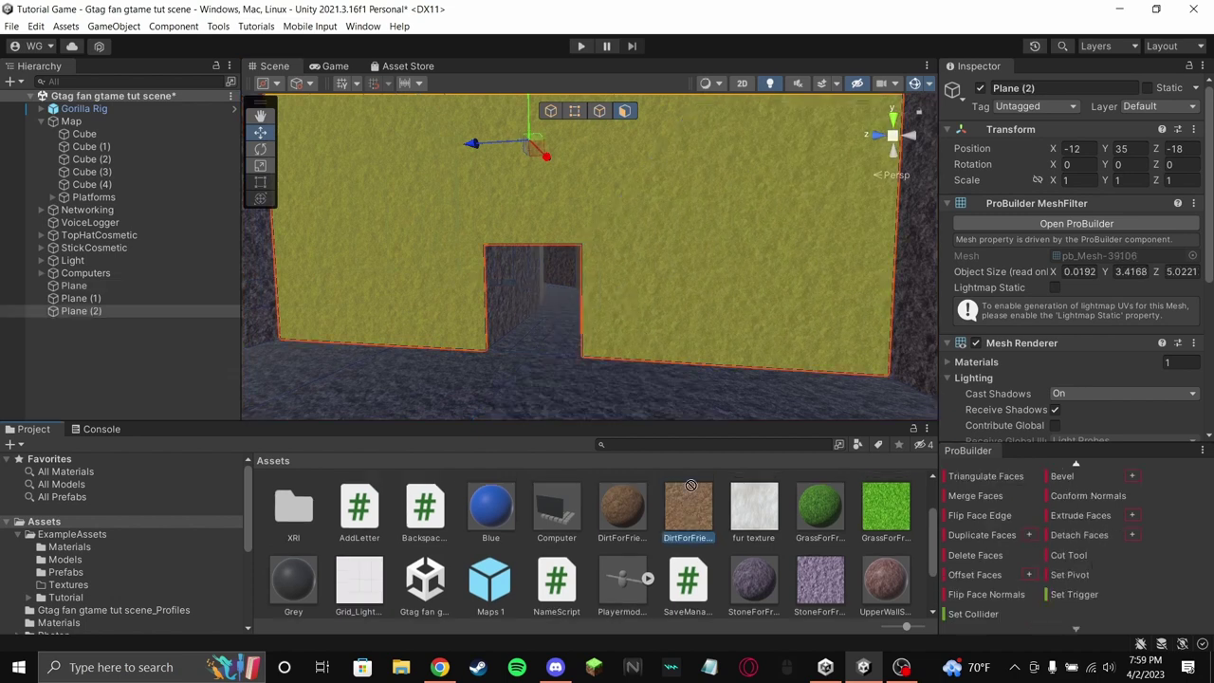
click(656, 515)
right_drag(656, 247, 834, 445)
- Create an empty object named Map at the root of the scene
right_click(89, 313)
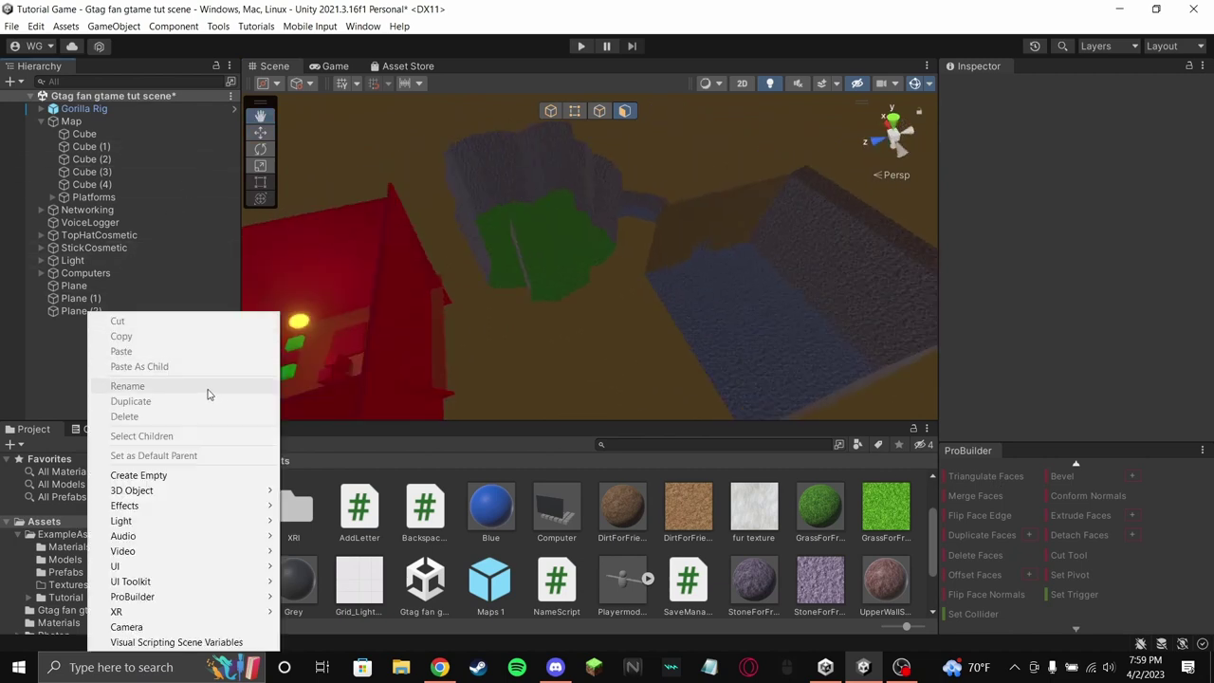
click(143, 475)
text(Map)
key(Return)
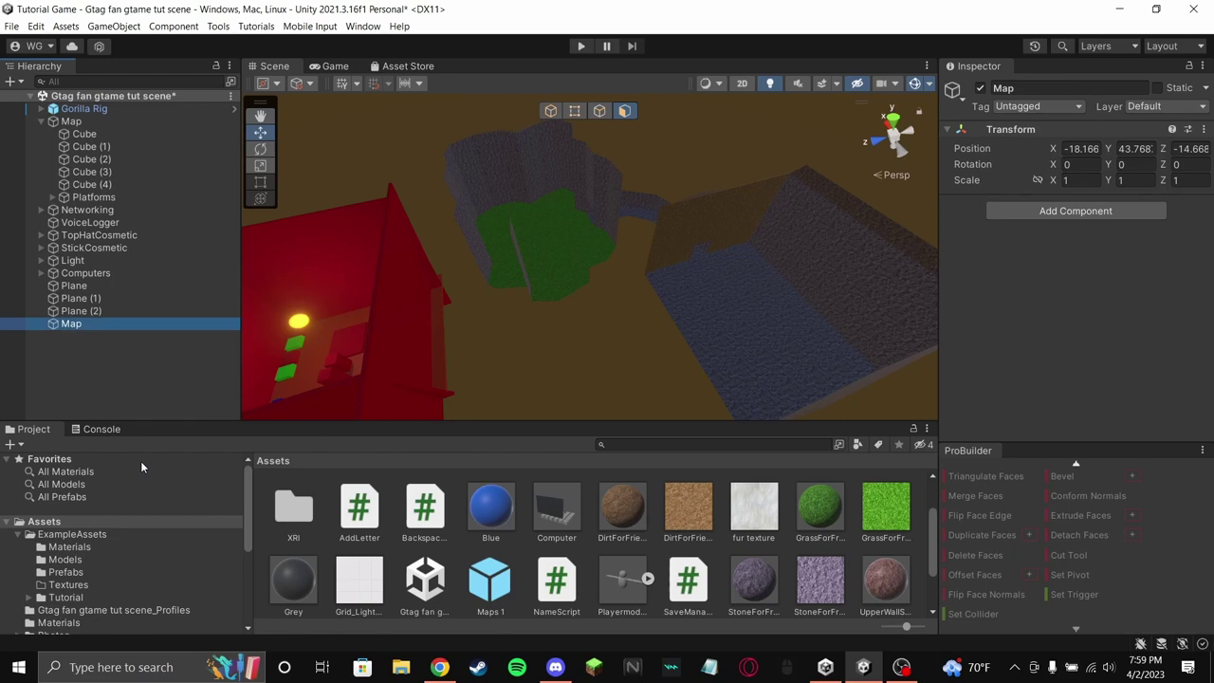
- Parent Plane, Plane (1) and Plane (2) under the new Map object and collapse its children
click(73, 285)
shift+click(97, 311)
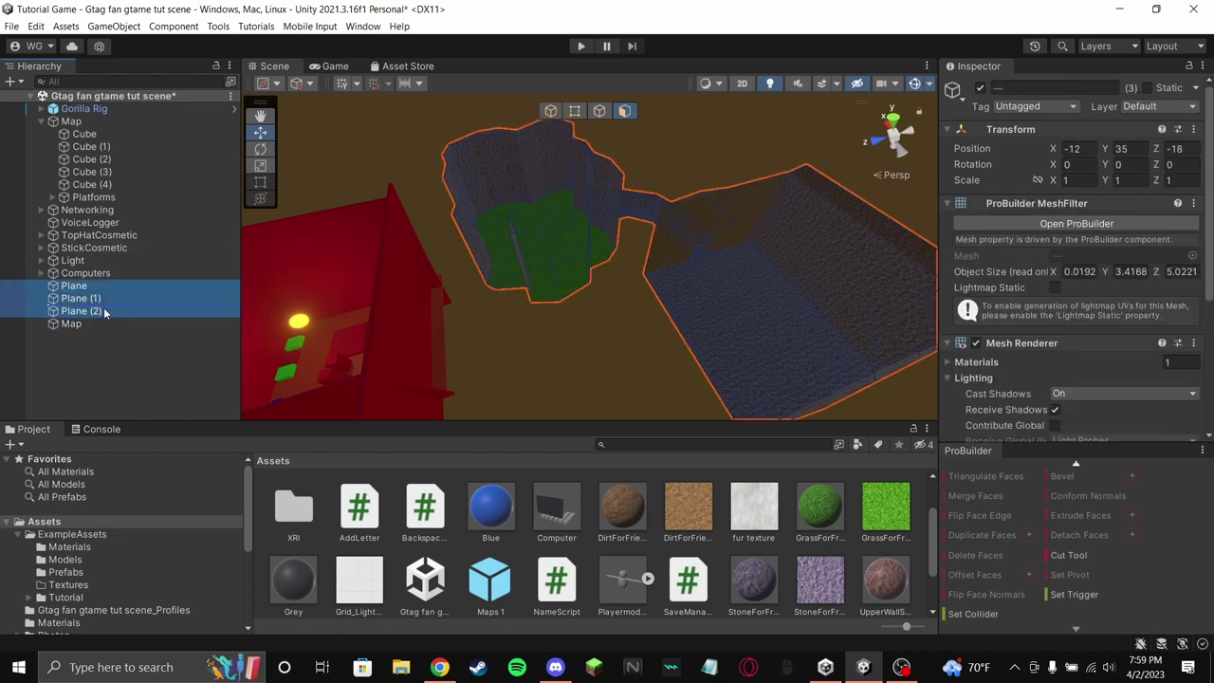
drag(97, 311, 97, 325)
click(65, 287)
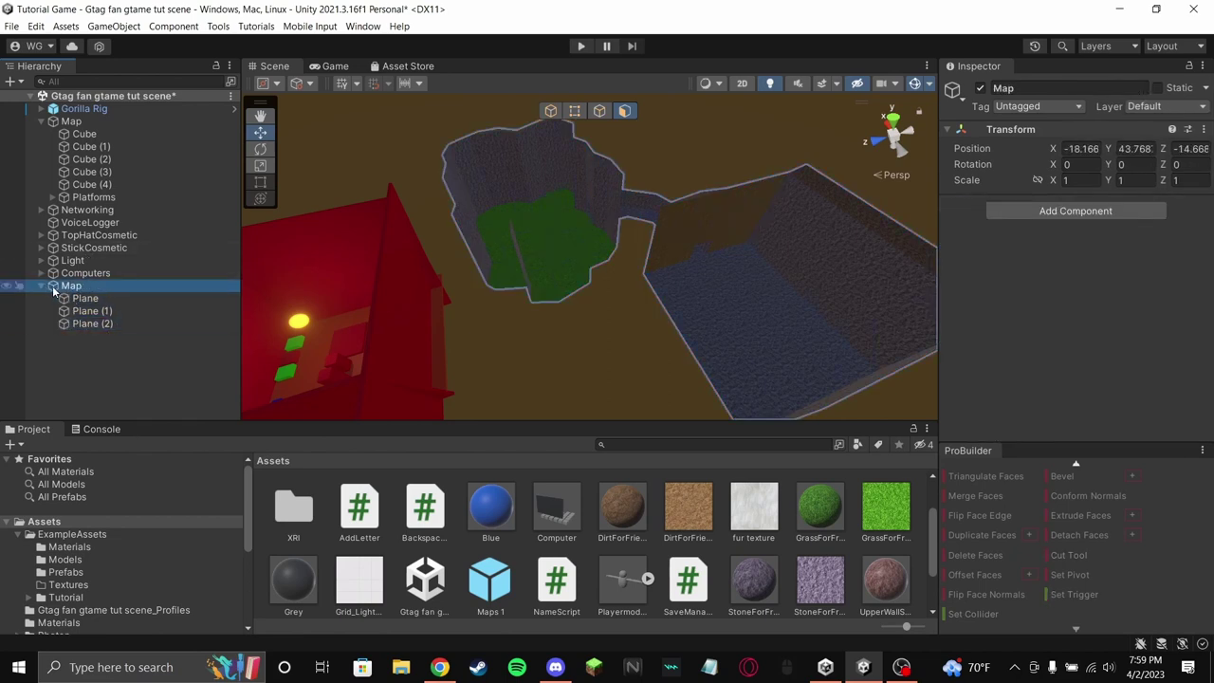
click(42, 285)
- Switch ProBuilder back to object selection and rename the terrain's parent object to Maps
right_drag(374, 334, 363, 343)
alt+drag(363, 344, 484, 195)
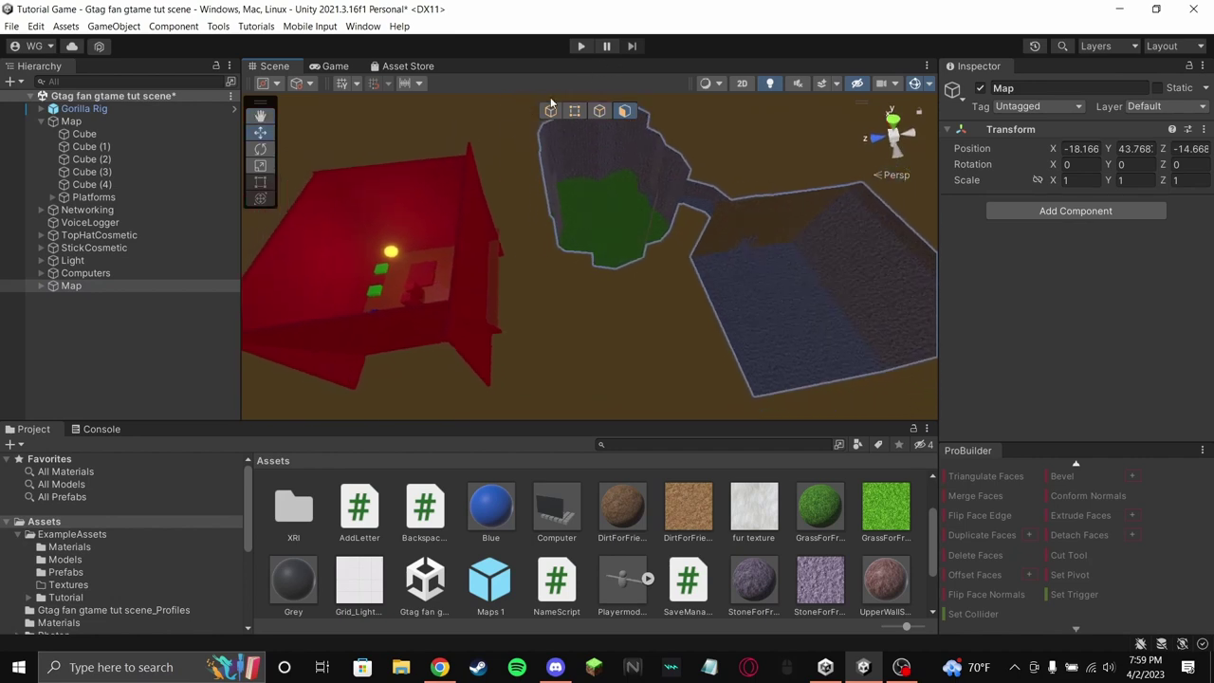
click(96, 289)
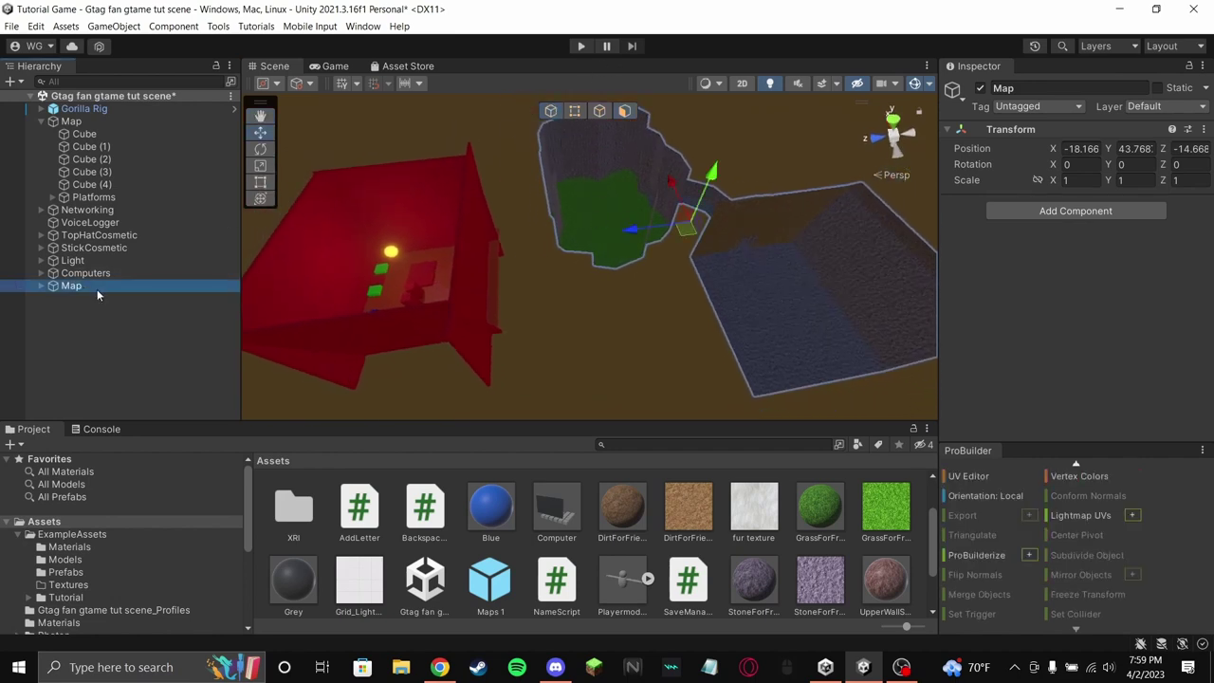
click(97, 288)
text(s)
key(Return)
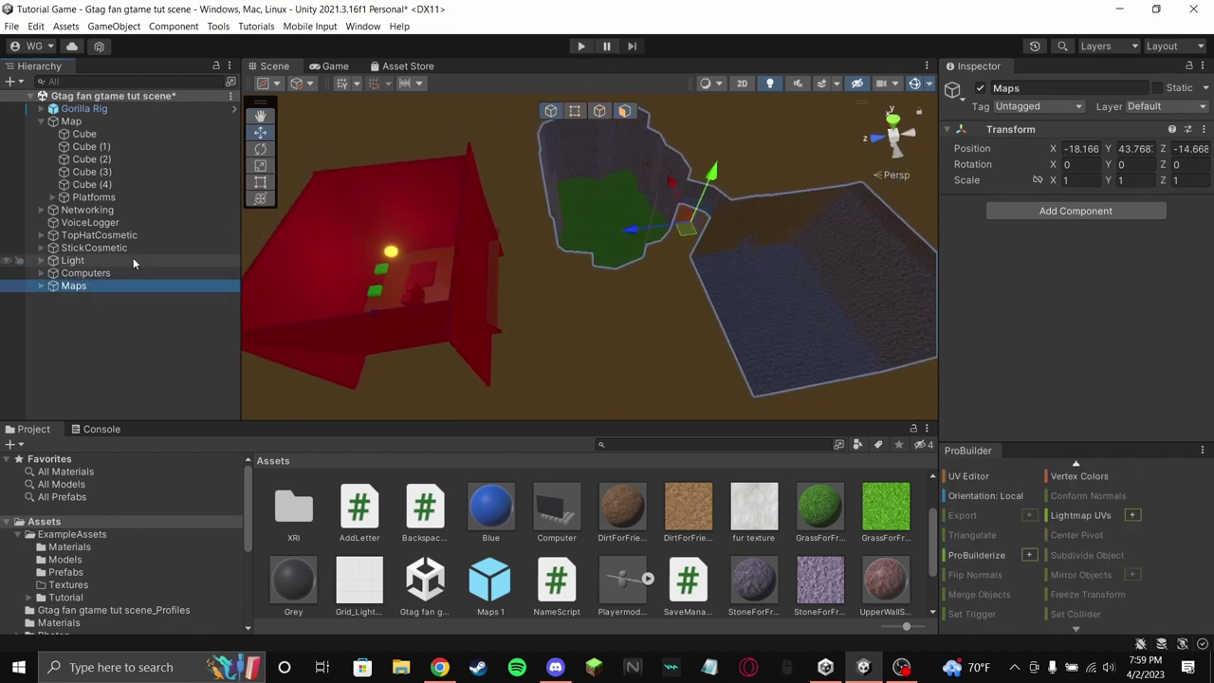
- Move the Maps object over the old red room, to about X -11.4, Y 31.03, Z 4.32
drag(686, 229, 273, 256)
right_drag(436, 254, 382, 288)
alt+drag(382, 287, 580, 339)
drag(572, 294, 582, 328)
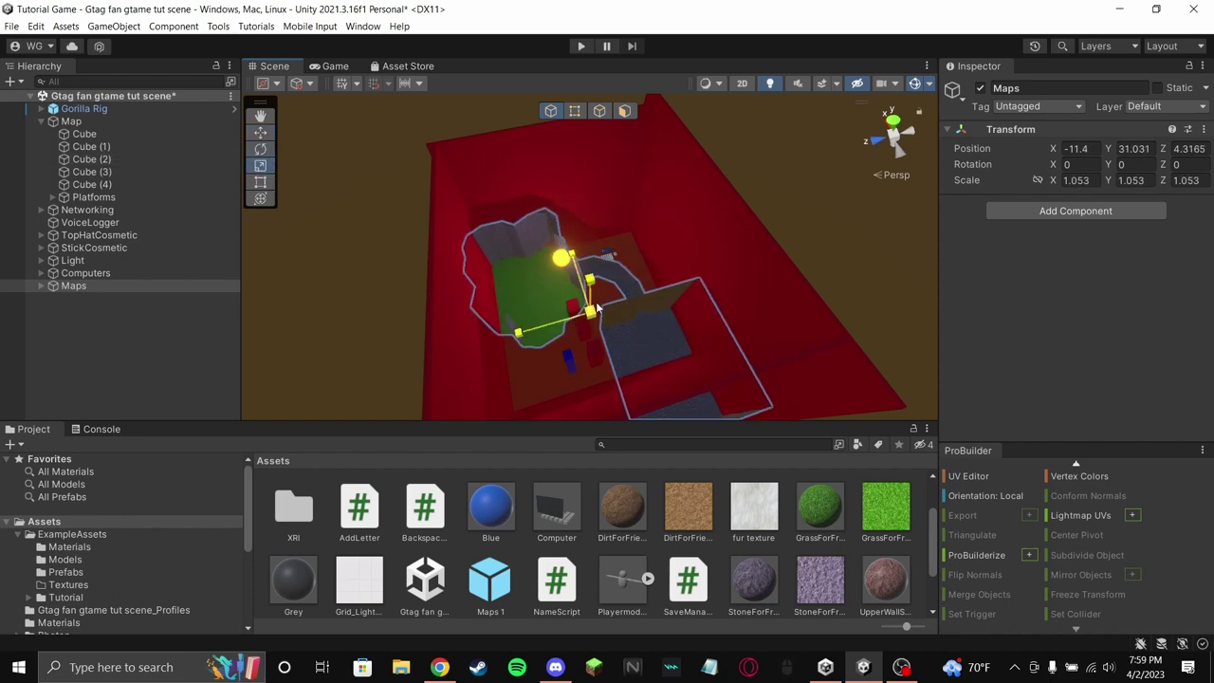
- Scale Maps uniformly to about 6.945 and move it to X -62.15, Y 81.7, Z 10.95, enclosing the red room
drag(595, 308, 593, 213)
drag(588, 325, 1019, 464)
right_drag(369, 281, 697, 252)
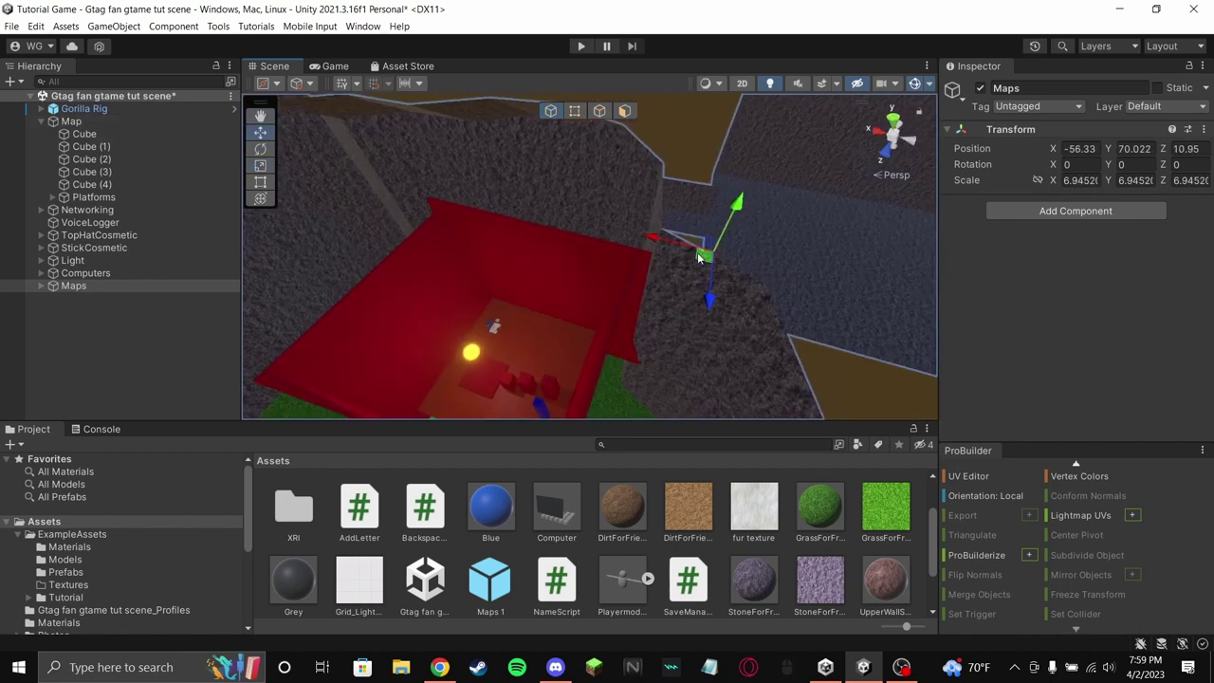
drag(707, 244, 889, 117)
right_drag(709, 177, 569, 313)
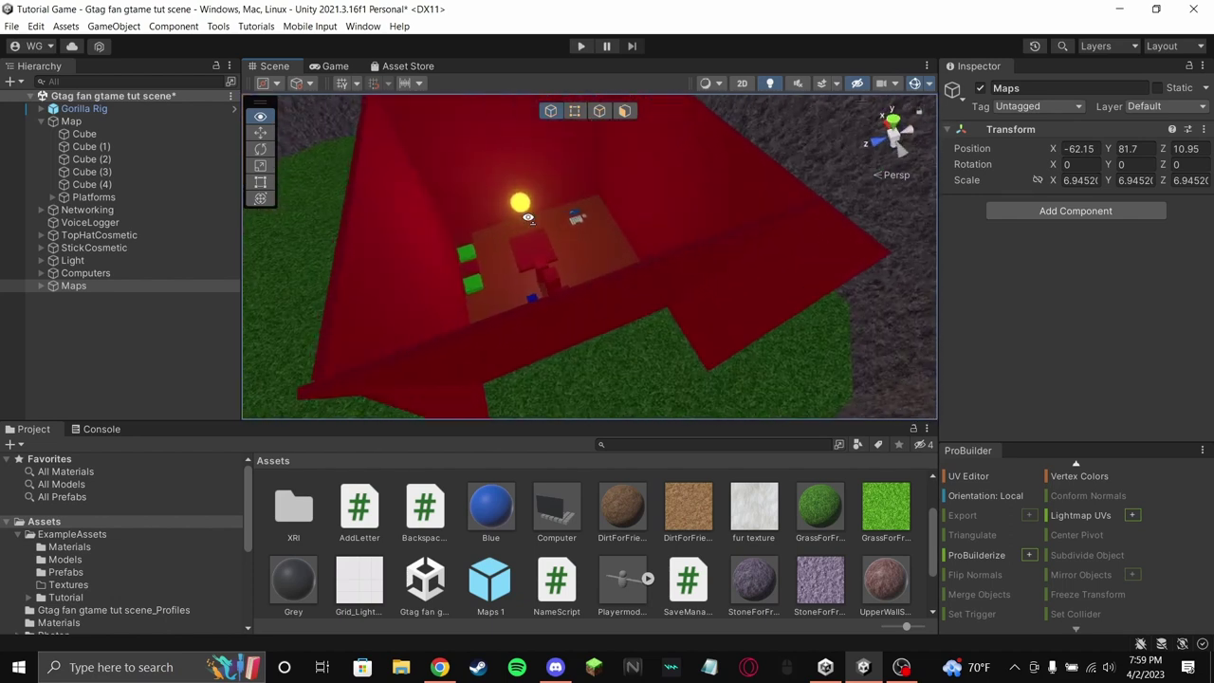
- Delete the old room's floor and walls, Cube through Cube (4), from the original Map object
click(585, 337)
click(86, 134)
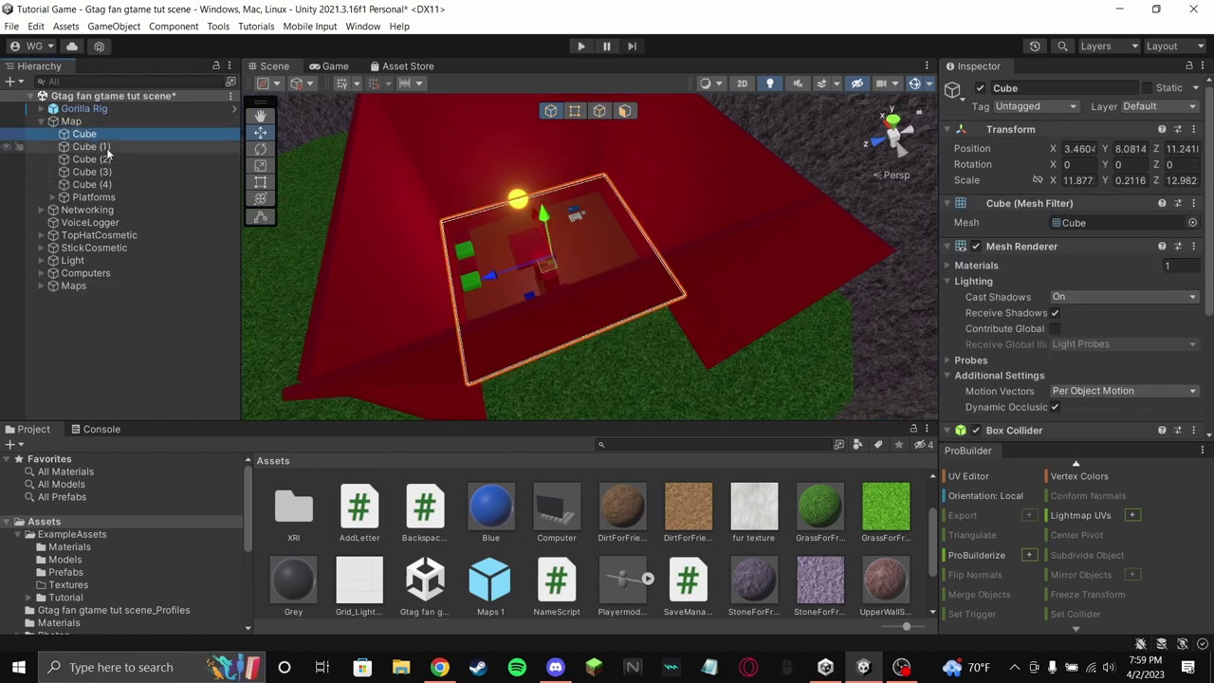
shift+click(123, 184)
right_click(125, 157)
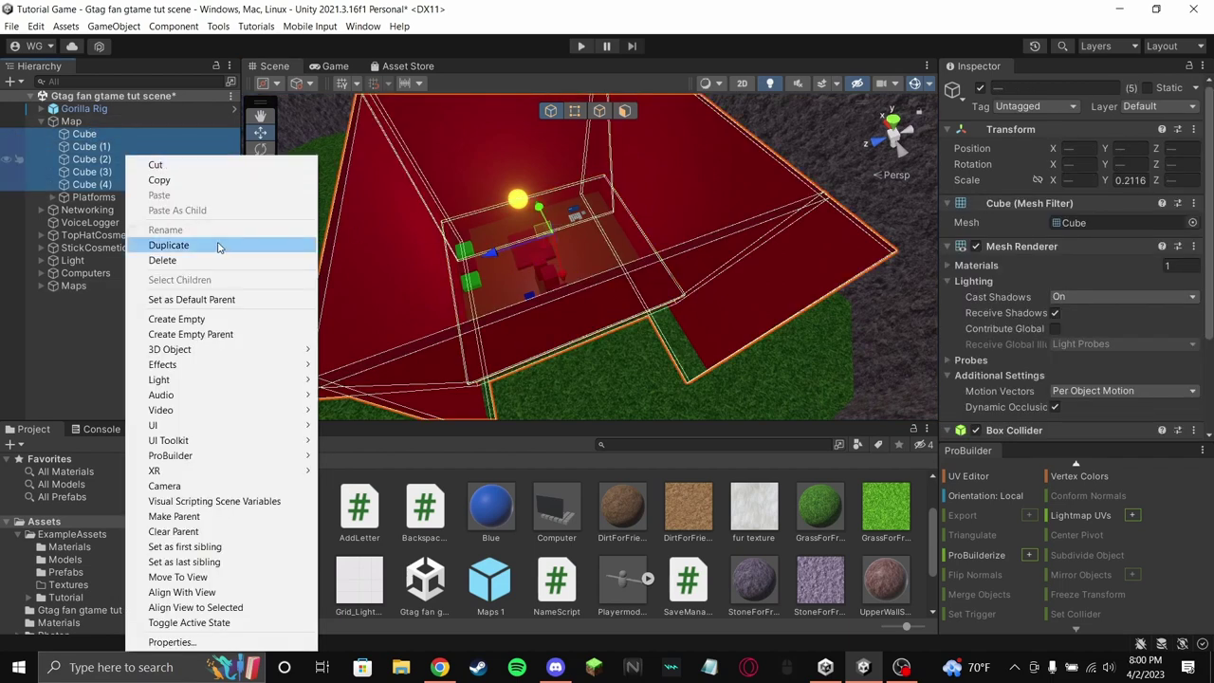
click(196, 264)
- Move TopHatCosmetic and StickCosmetic together to the stone wall at the grass area's edge, at Z 21.94
right_drag(441, 277, 568, 225)
click(577, 224)
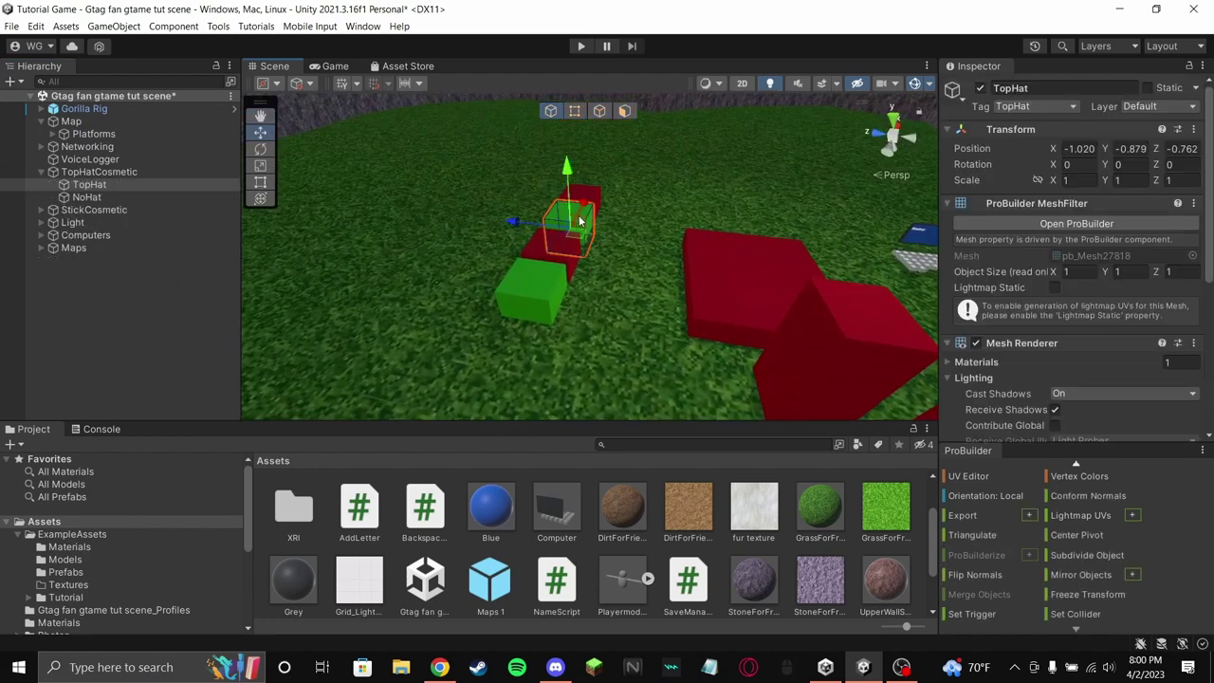
click(96, 172)
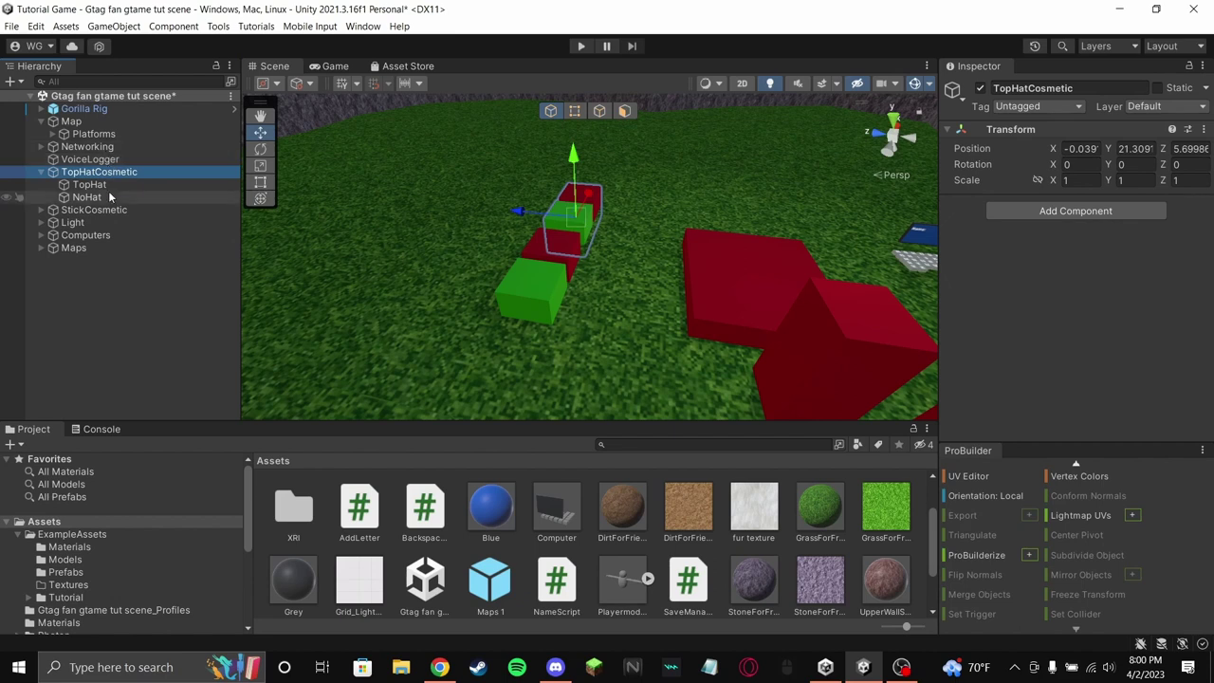
click(41, 172)
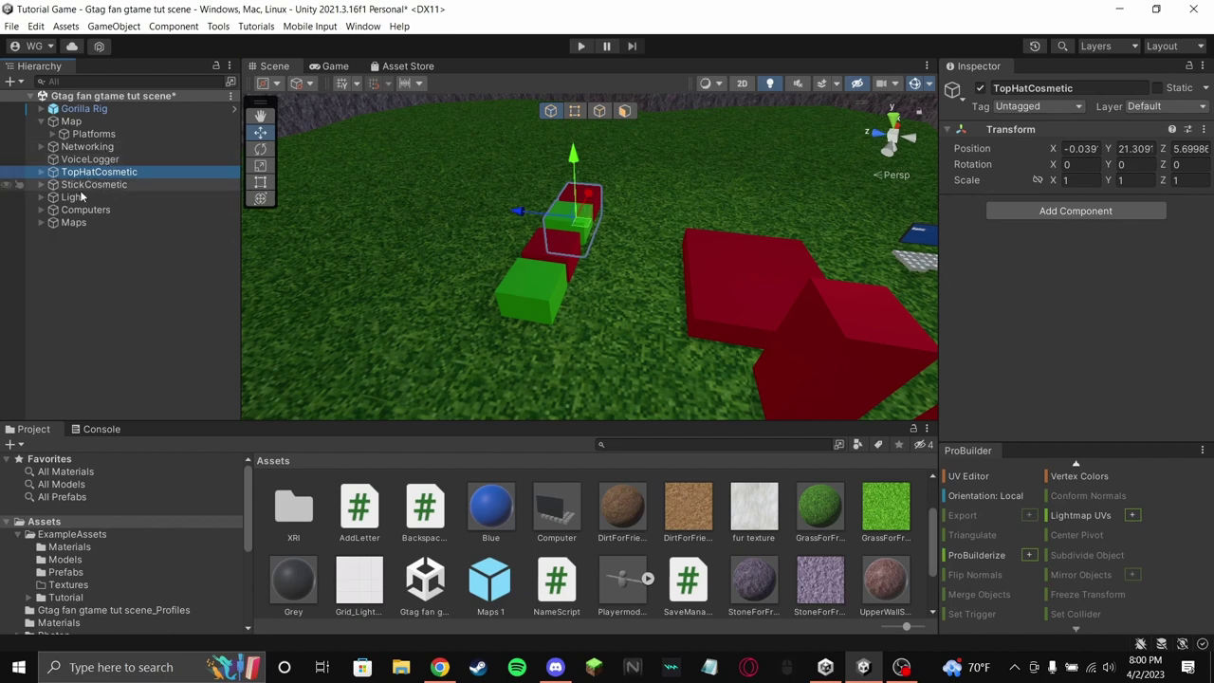
ctrl+click(95, 184)
right_drag(474, 285, 592, 266)
key(s)
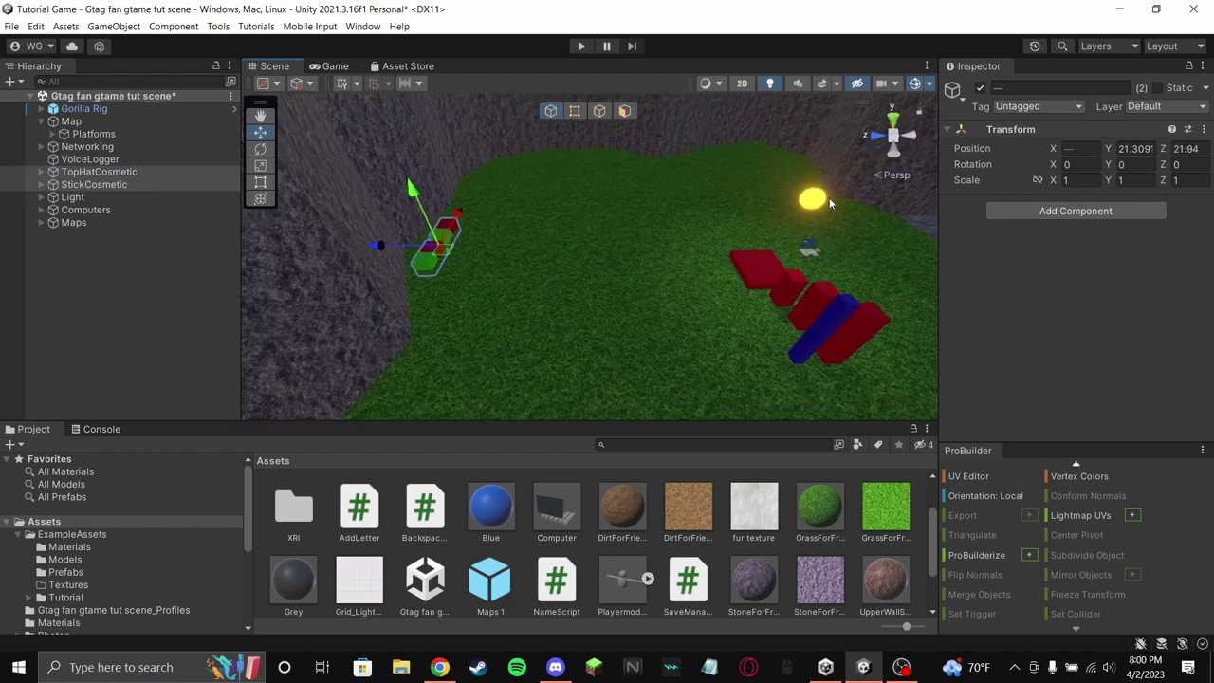
- Move the Light sphere up beside the stone wall, to X 15.71, Y 33.12, Z 15.3
click(813, 199)
key(f)
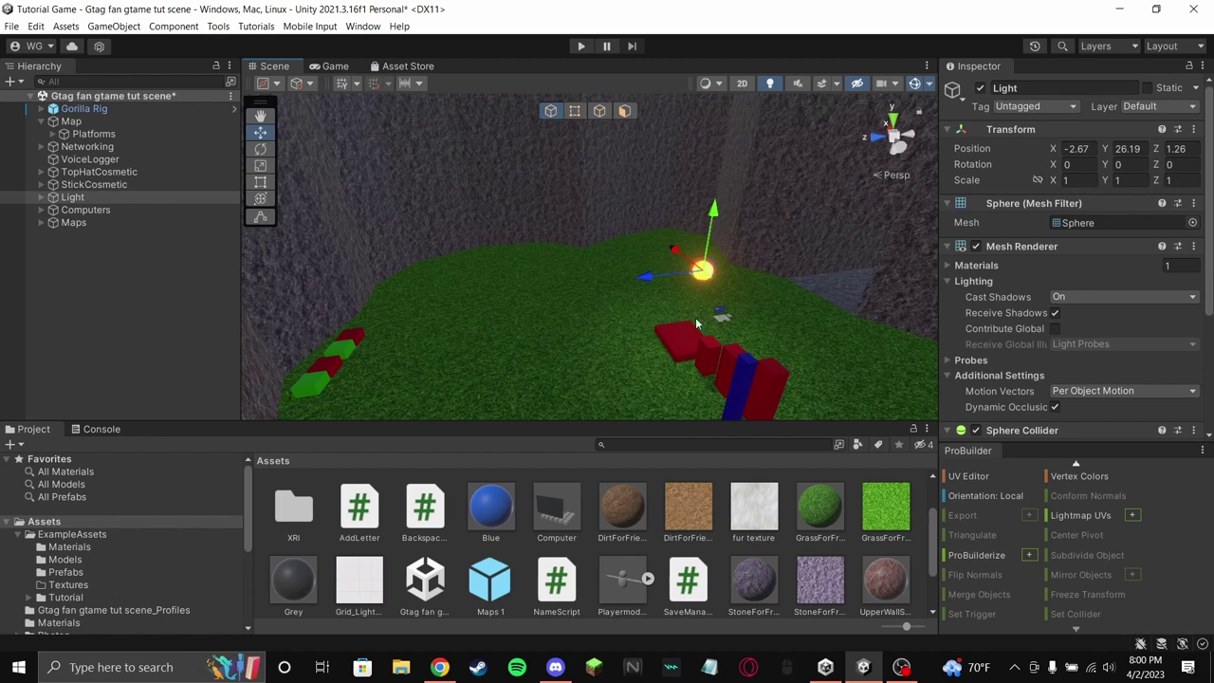
drag(699, 272, 458, 100)
right_drag(559, 279, 572, 186)
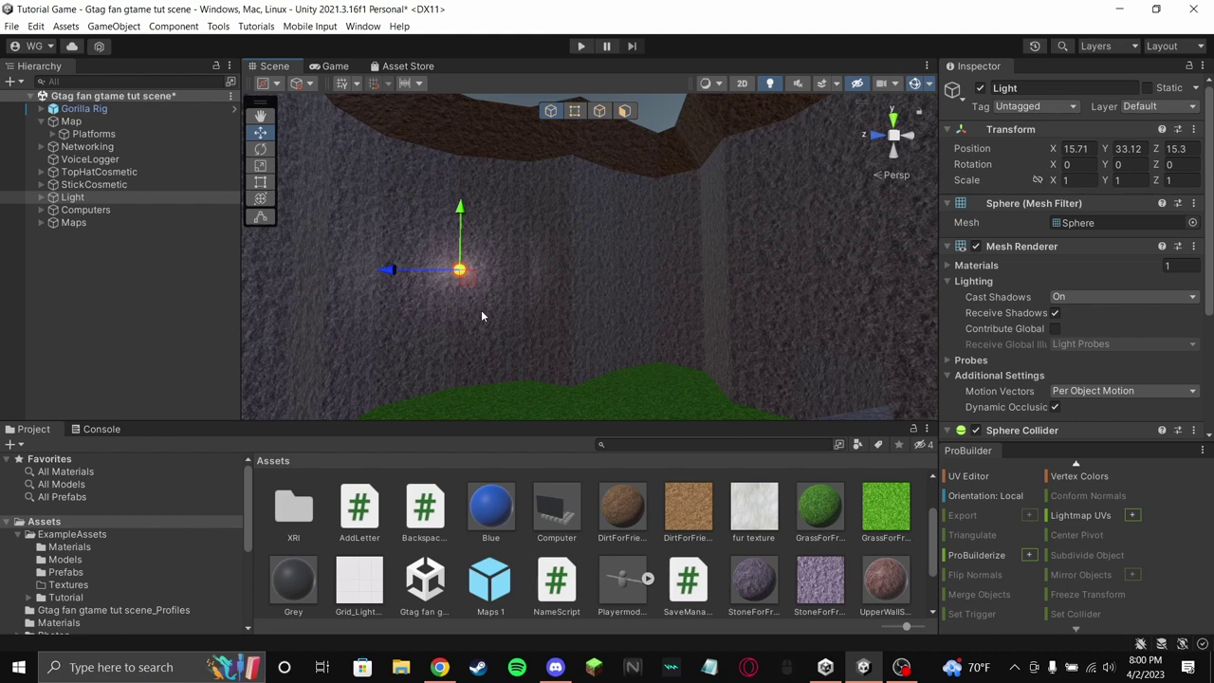
- Duplicate the Light and move the copy along the wall to about X 15.55, Y 32.53, Z -11
key(ctrl+d)
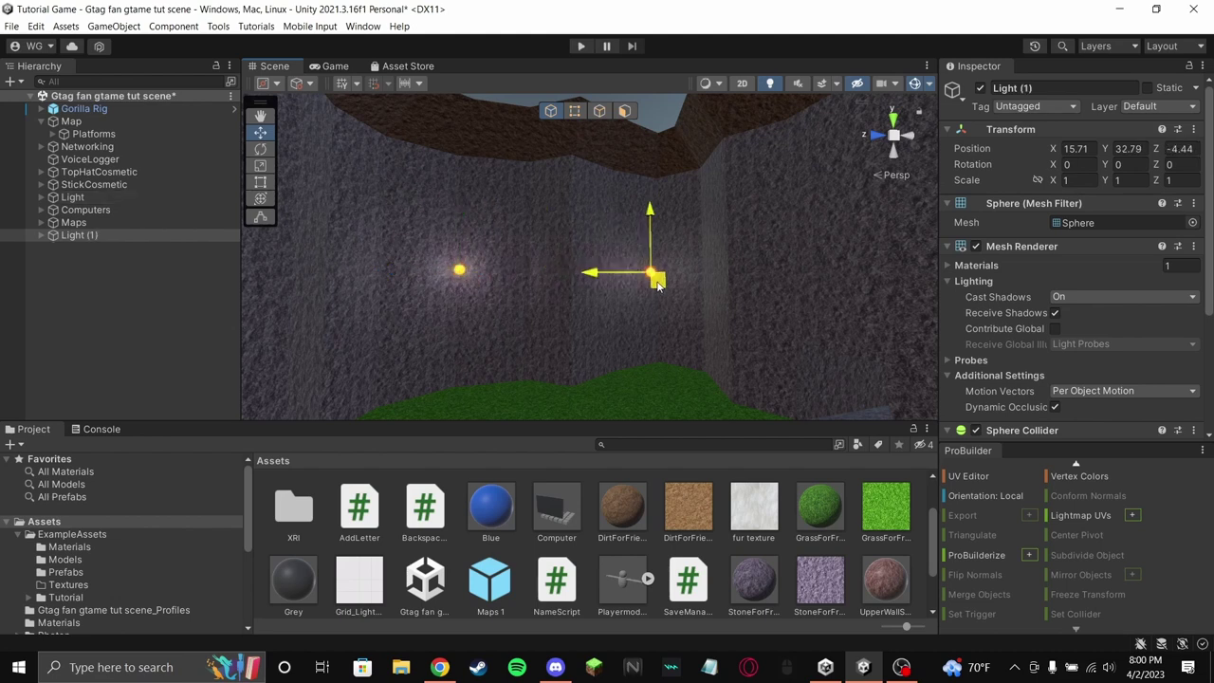
right_drag(690, 288, 355, 265)
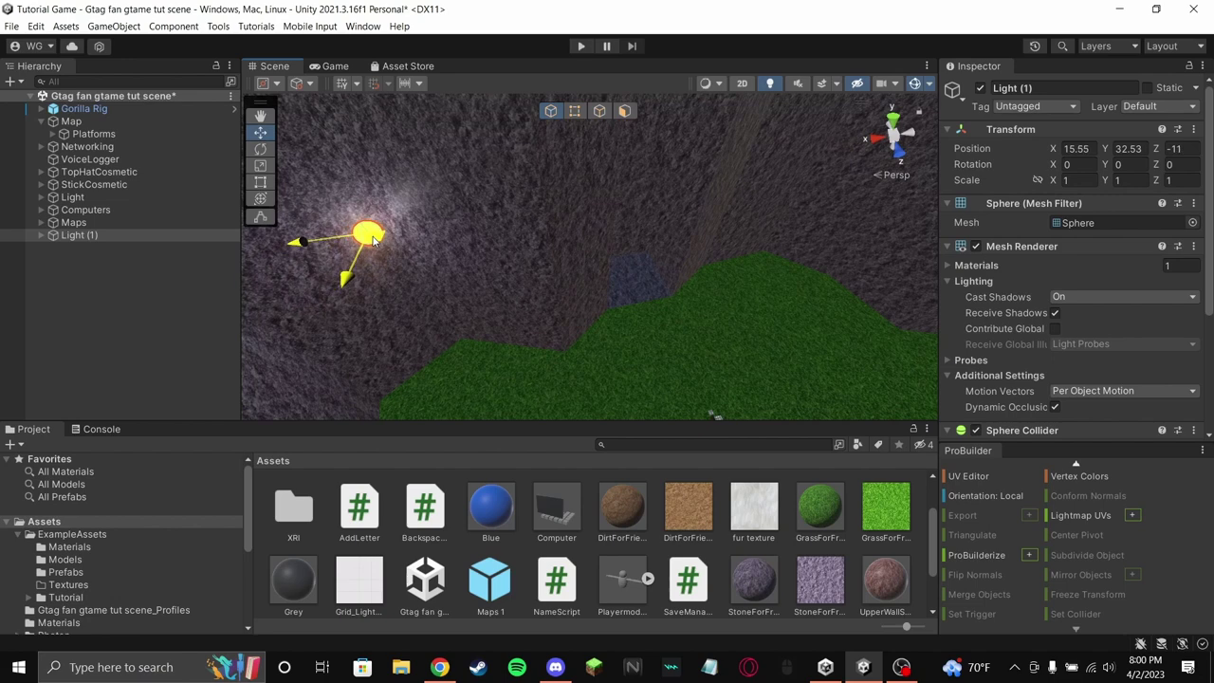